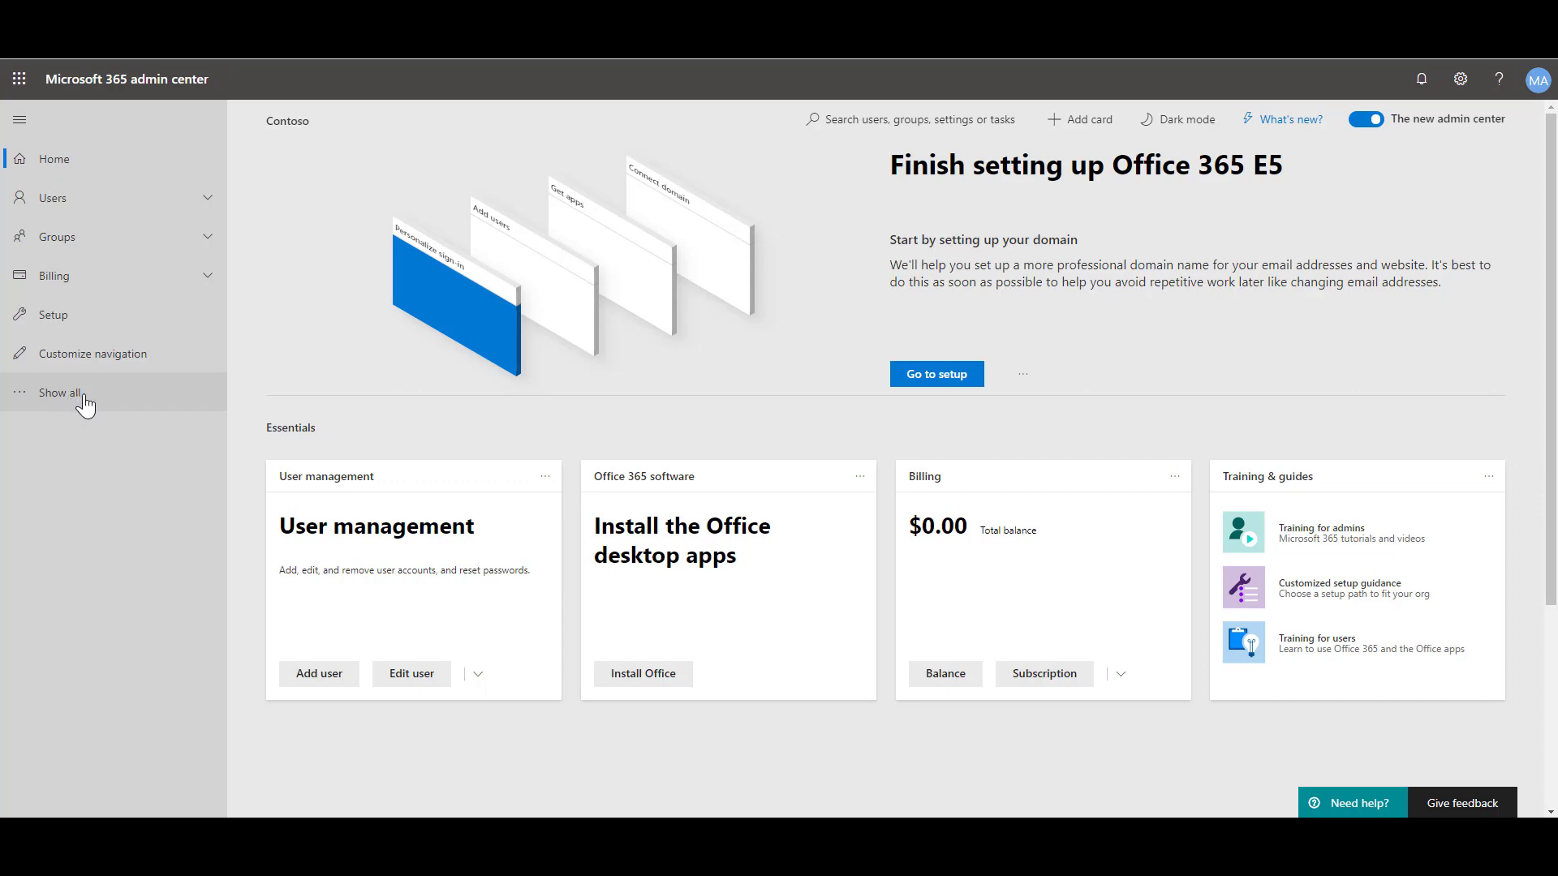
# Open the Dynamics 365 Administration Center from the Microsoft 365 All admin centers list.
pyautogui.click(82, 398)
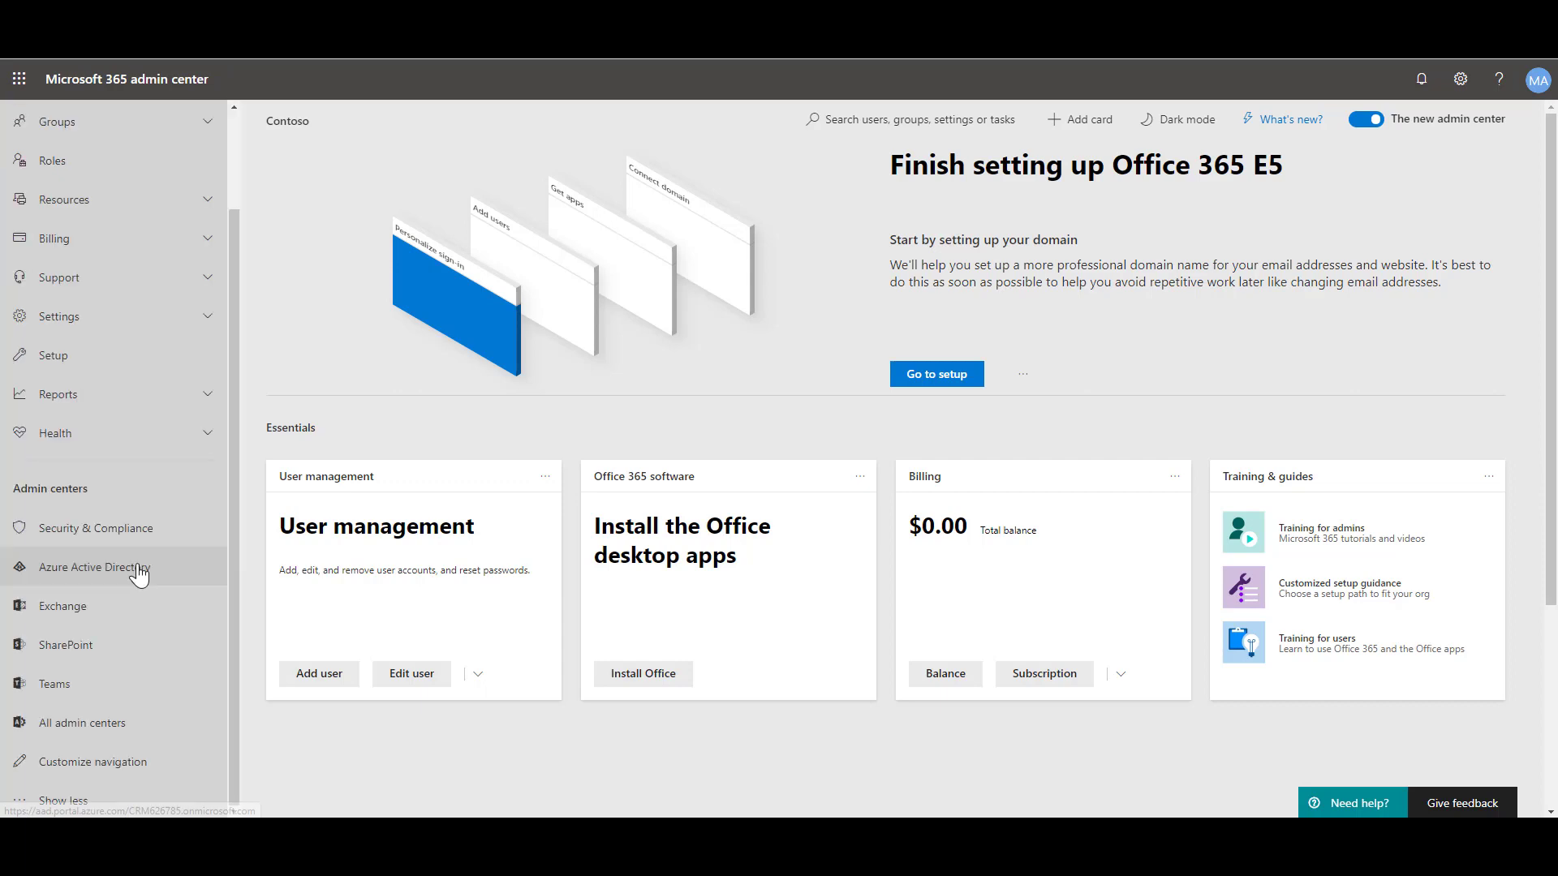
pyautogui.click(121, 730)
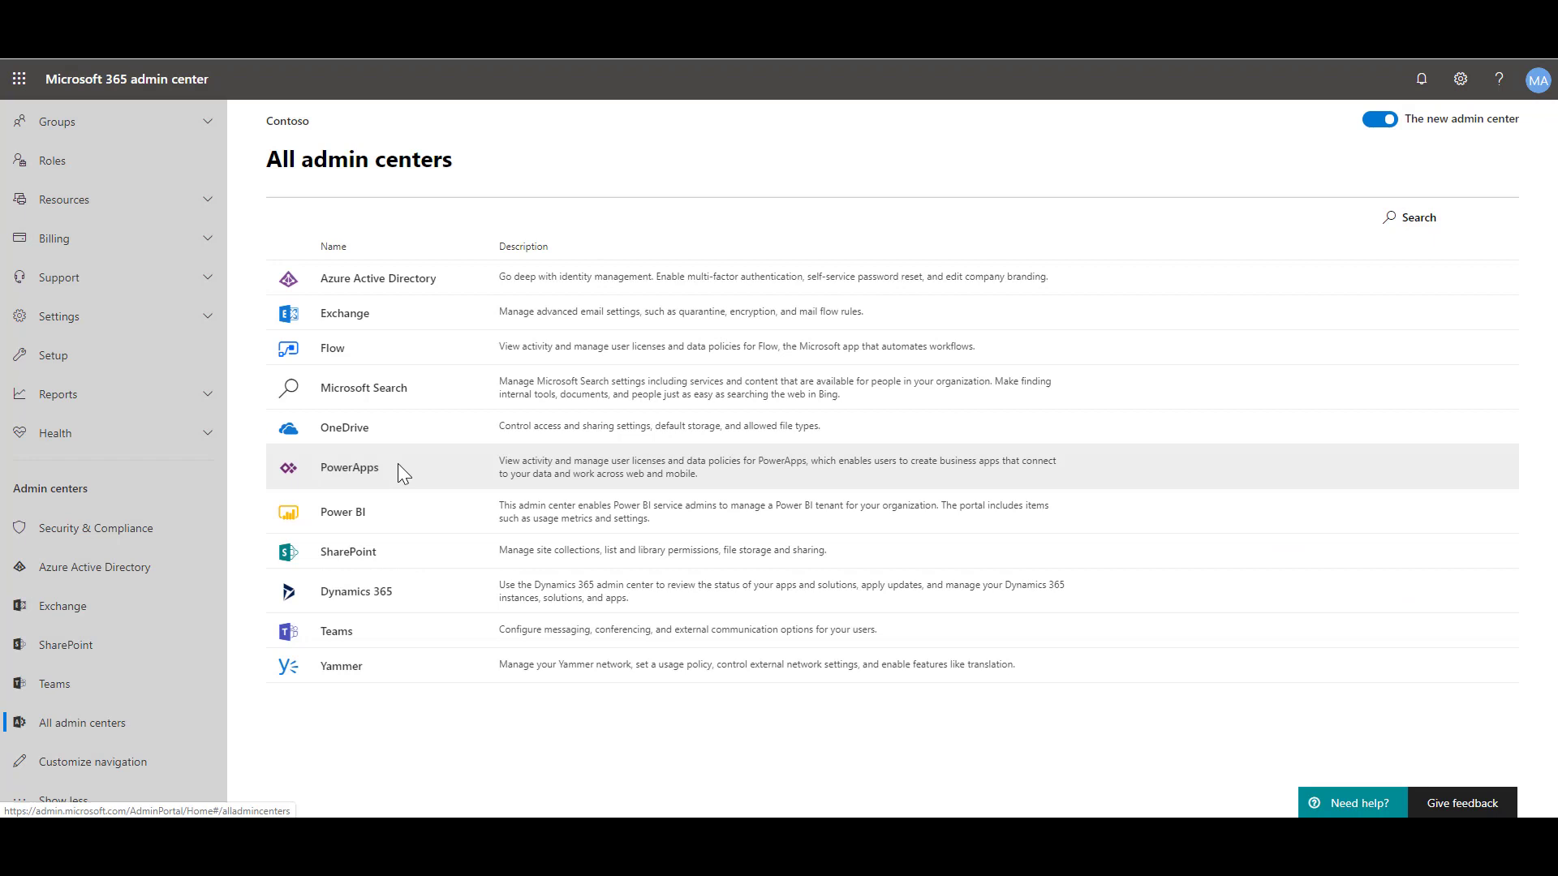
pyautogui.click(354, 598)
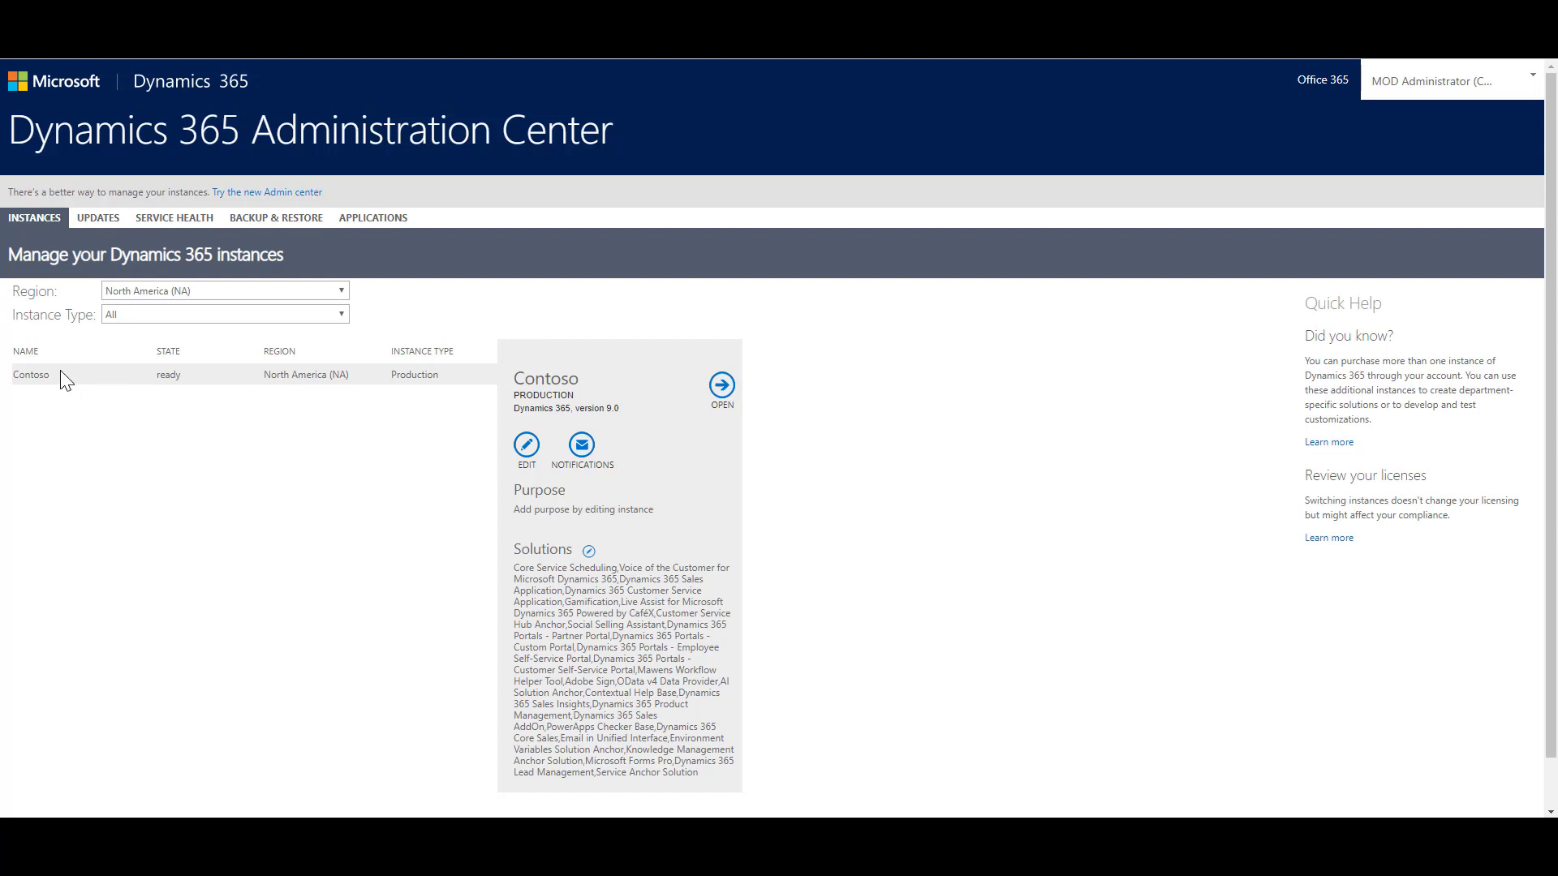
# Pick Project Service Automation from Contoso's solutions and start installing it.
pyautogui.click(589, 552)
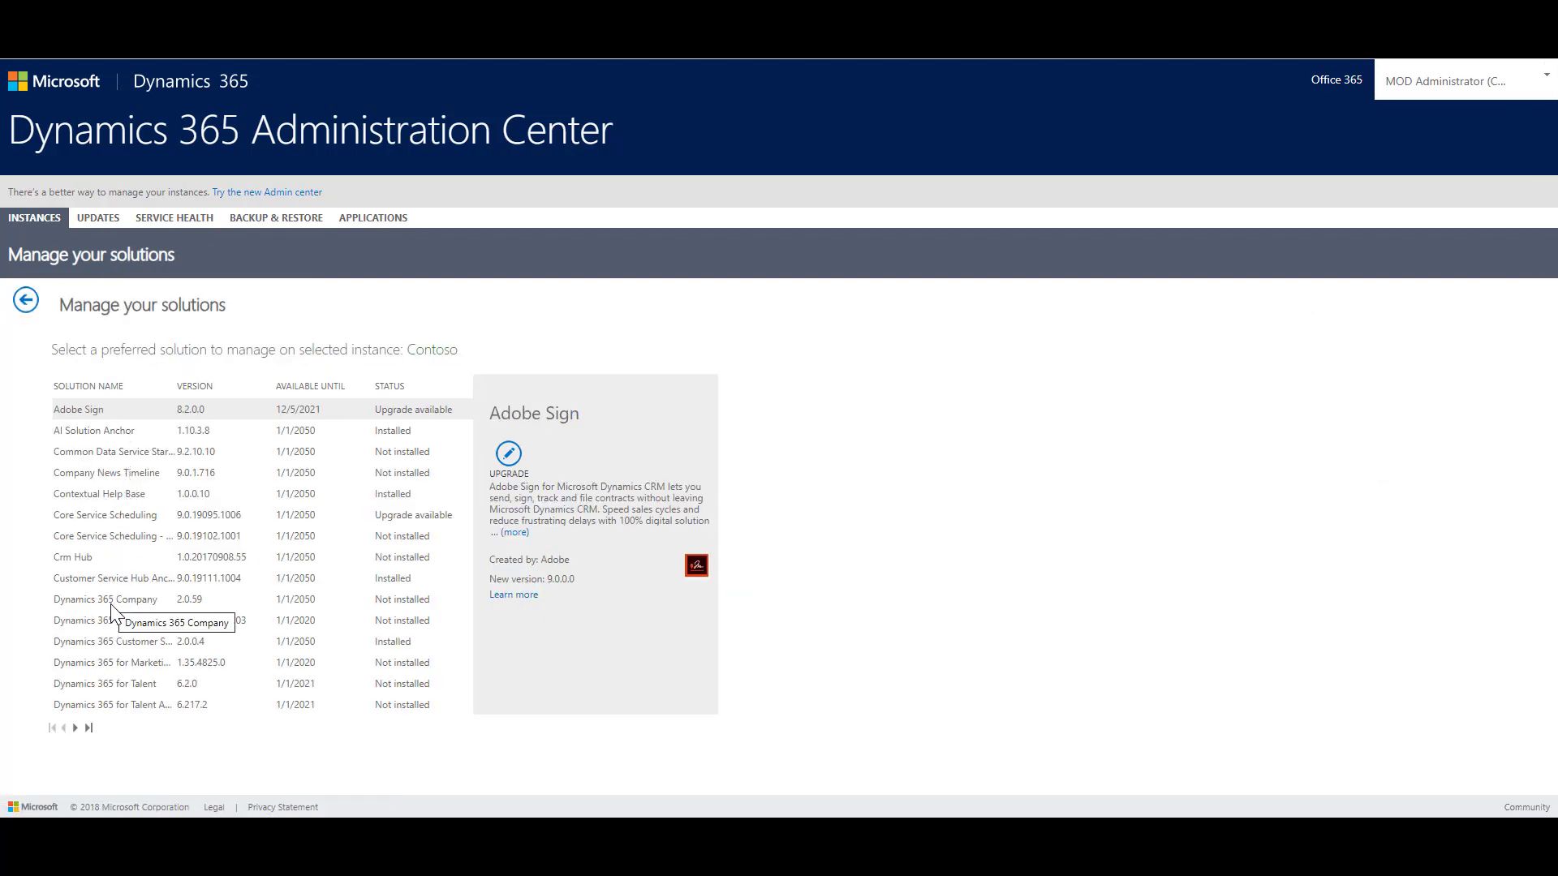
pyautogui.click(75, 728)
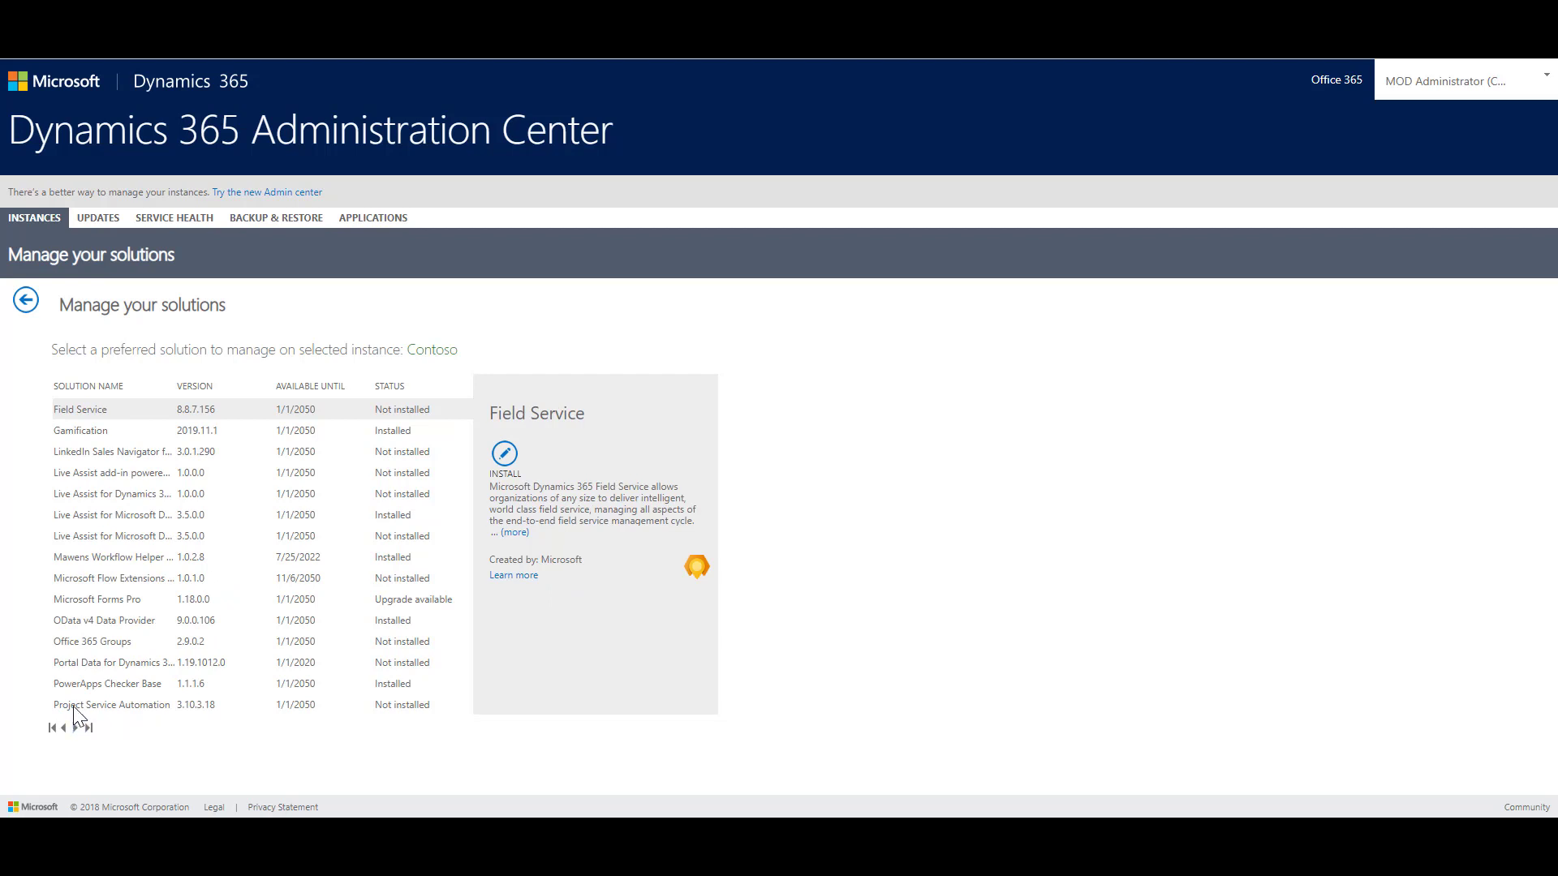
pyautogui.click(73, 705)
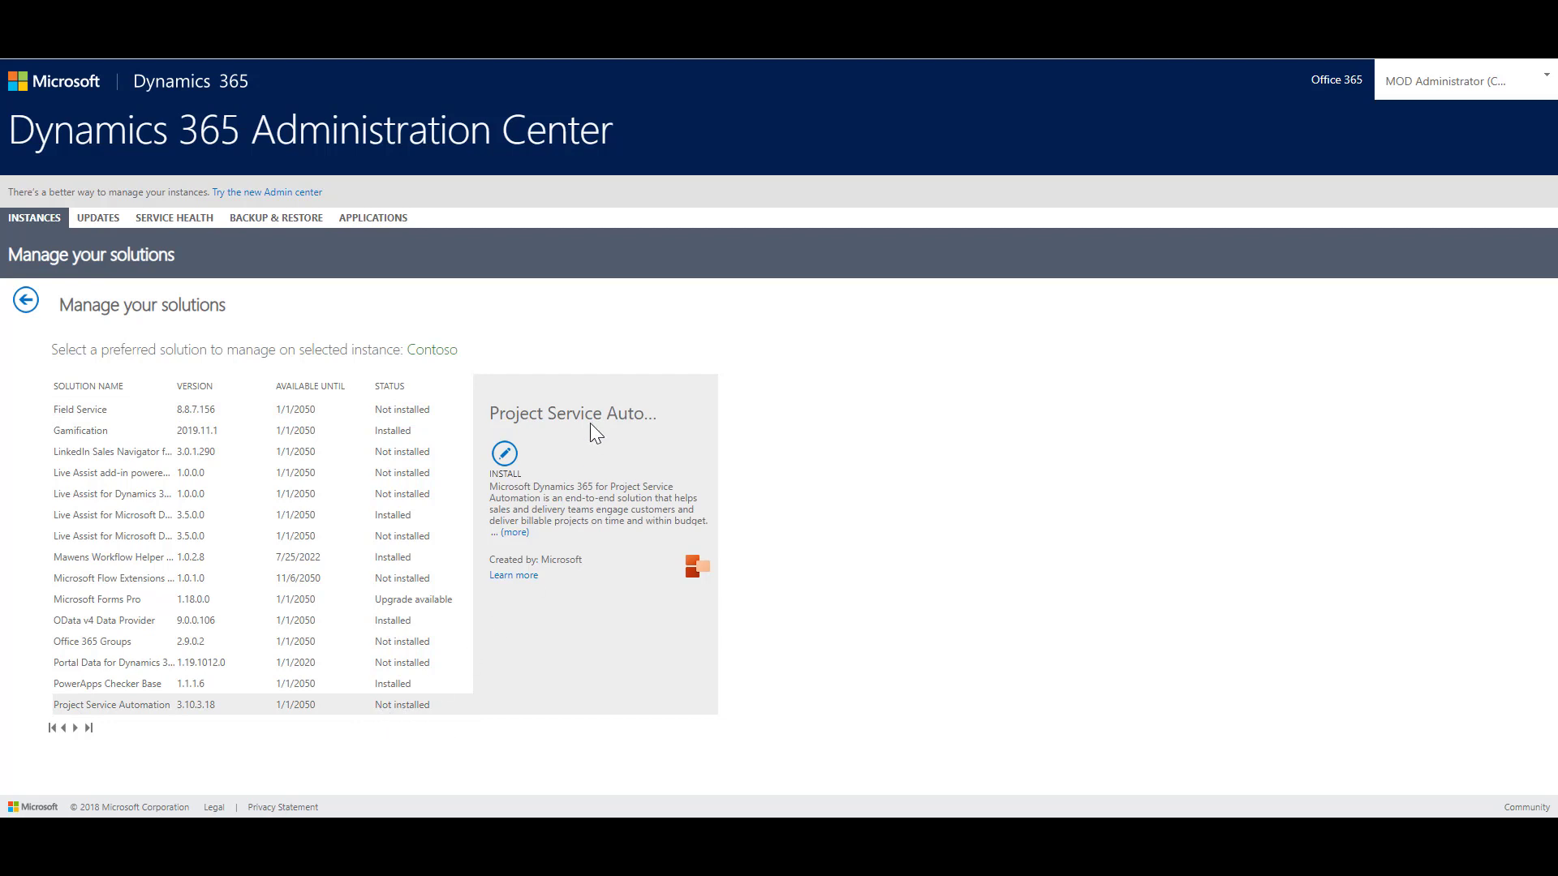
pyautogui.click(505, 456)
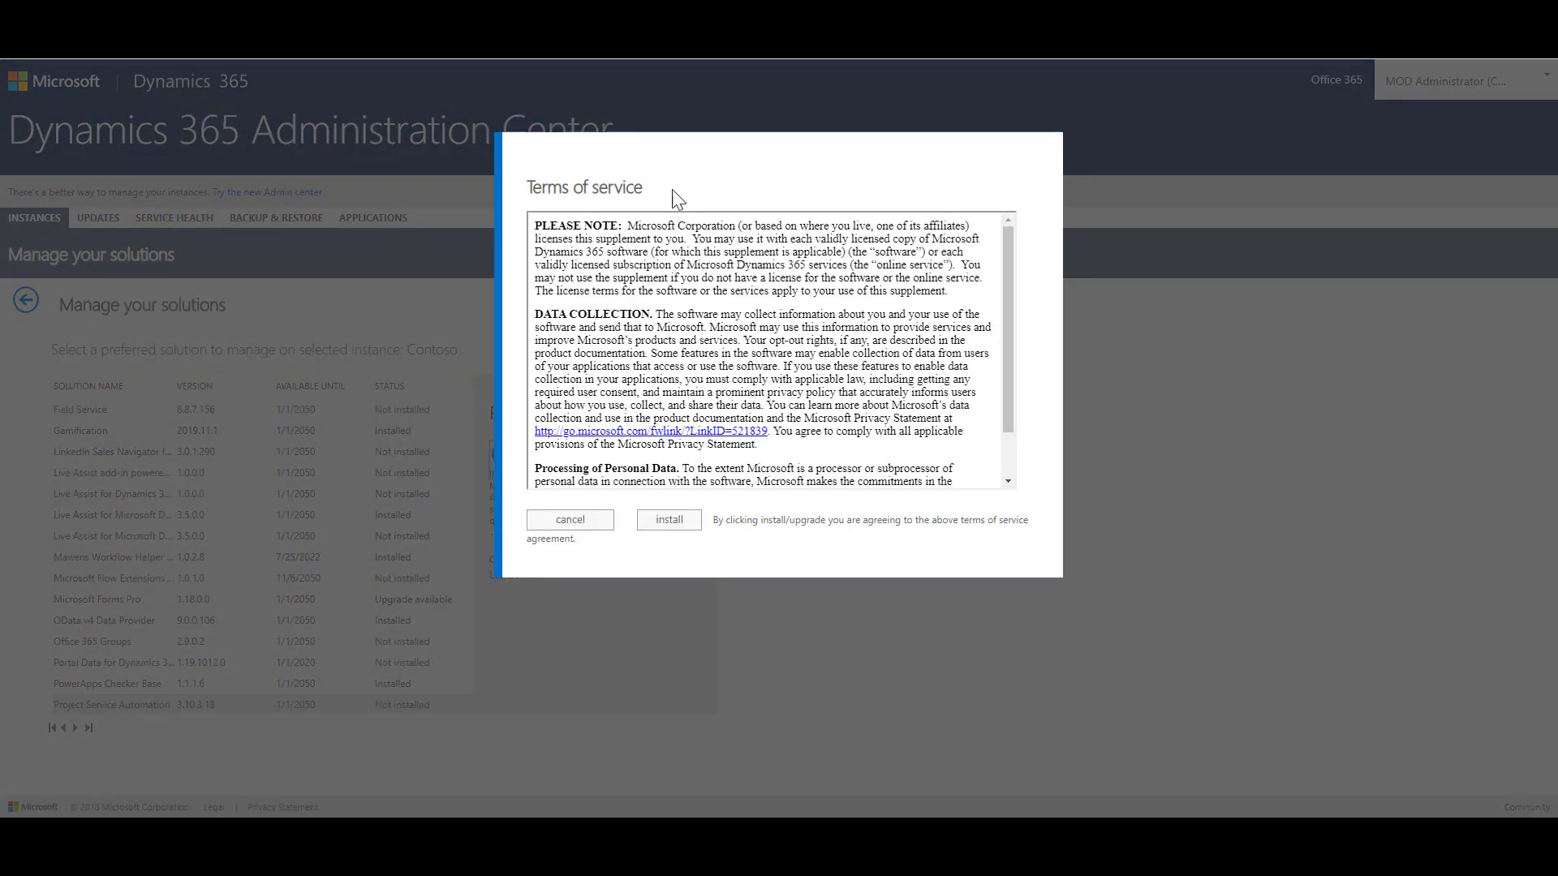
# Accept the terms of service to queue Project Service Automation for installation.
pyautogui.scroll(-1, 1009, 333)
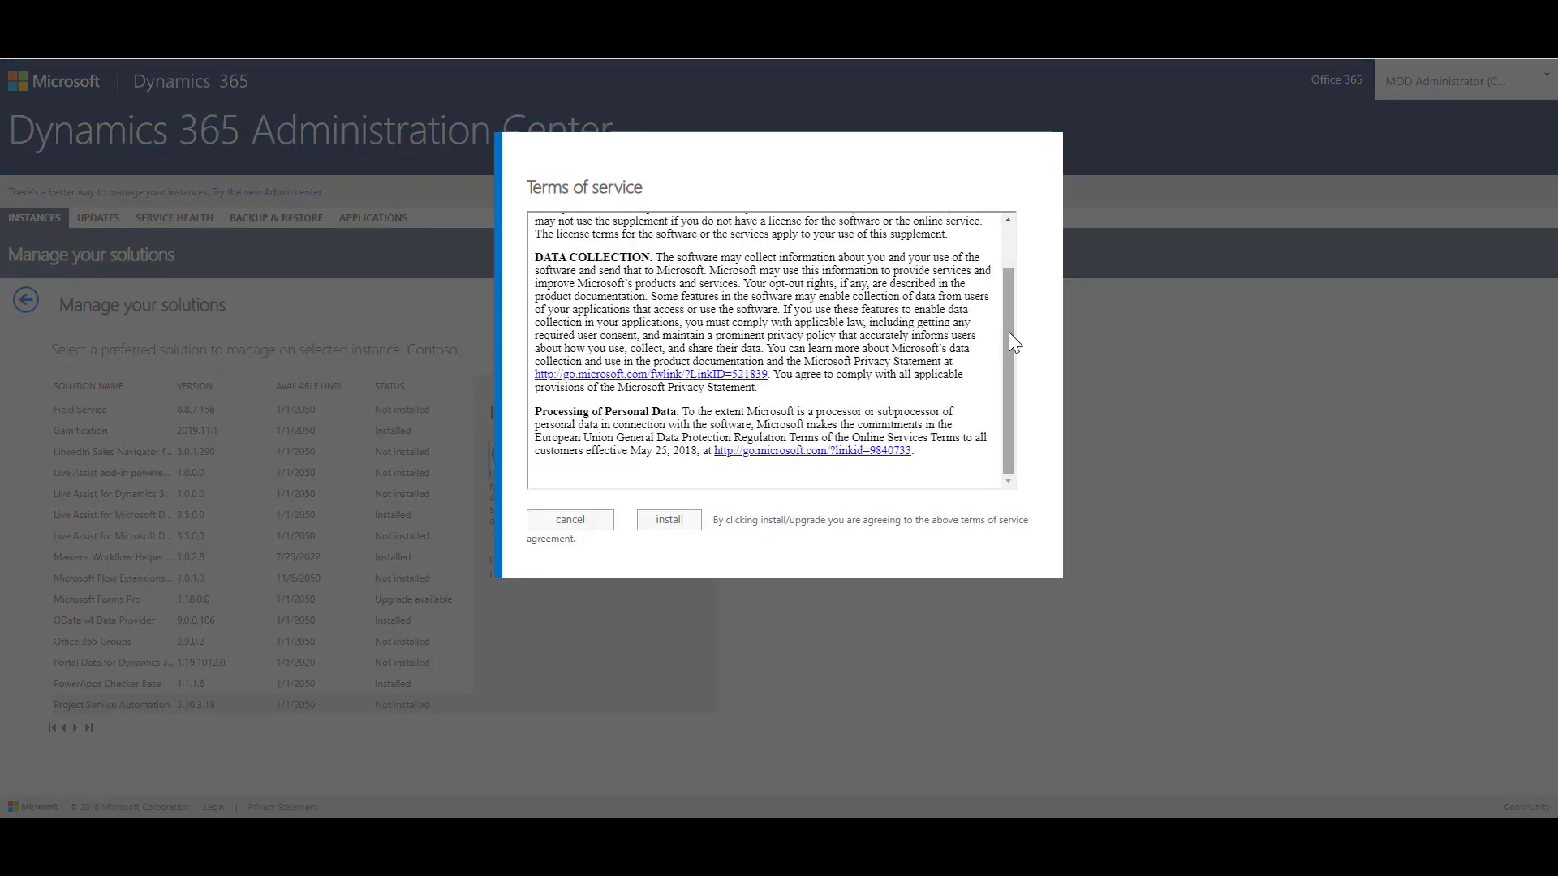
pyautogui.click(670, 520)
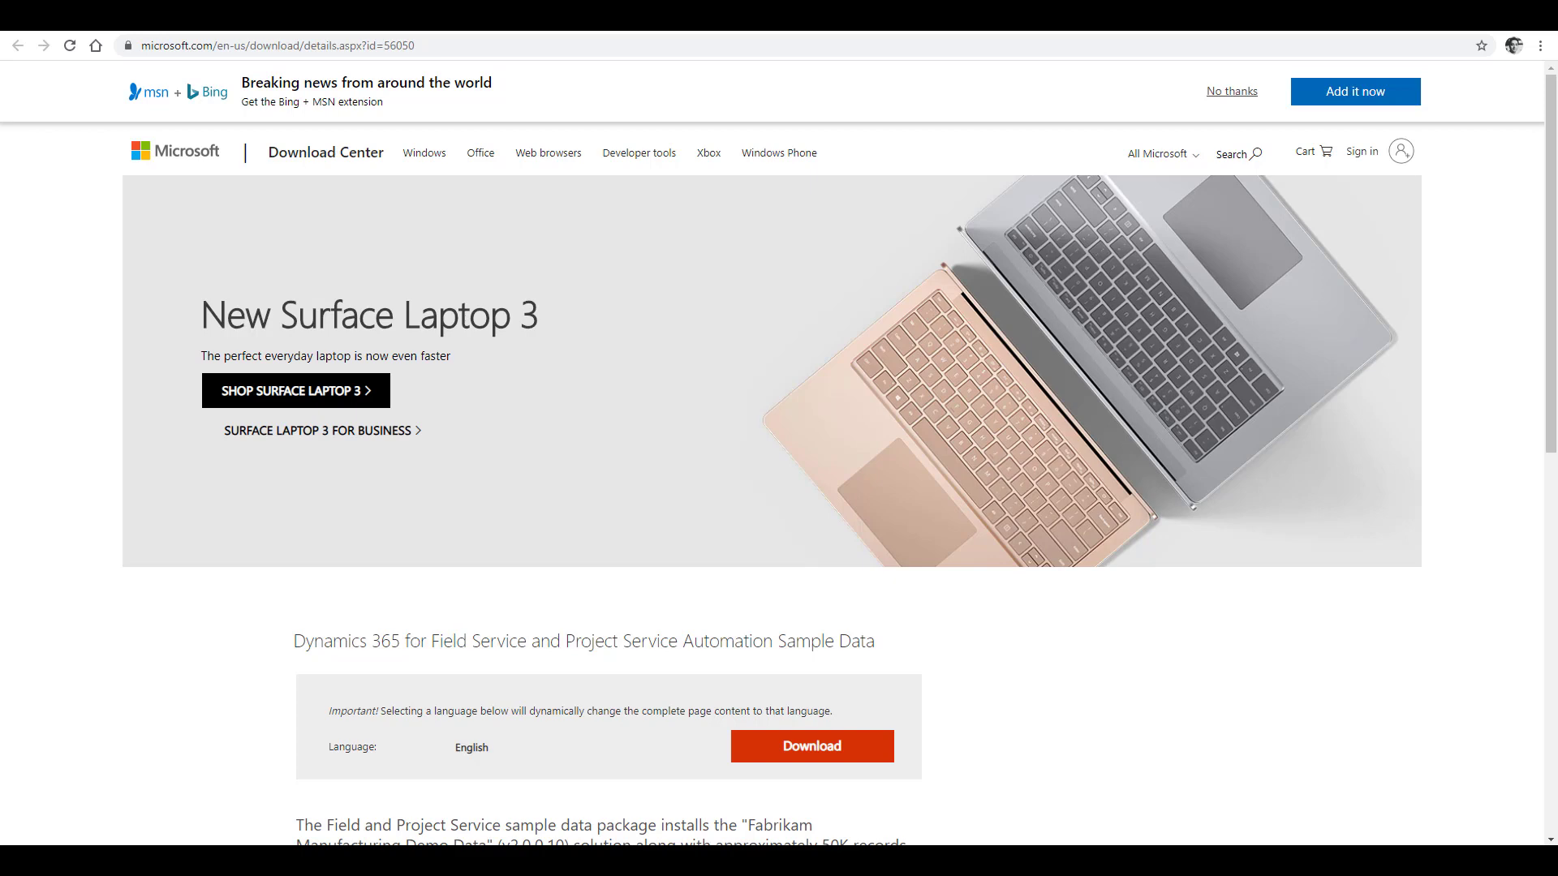
# Select the sample data page URL, then highlight the instructions PDF file name under Install Instructions.
pyautogui.click(438, 46)
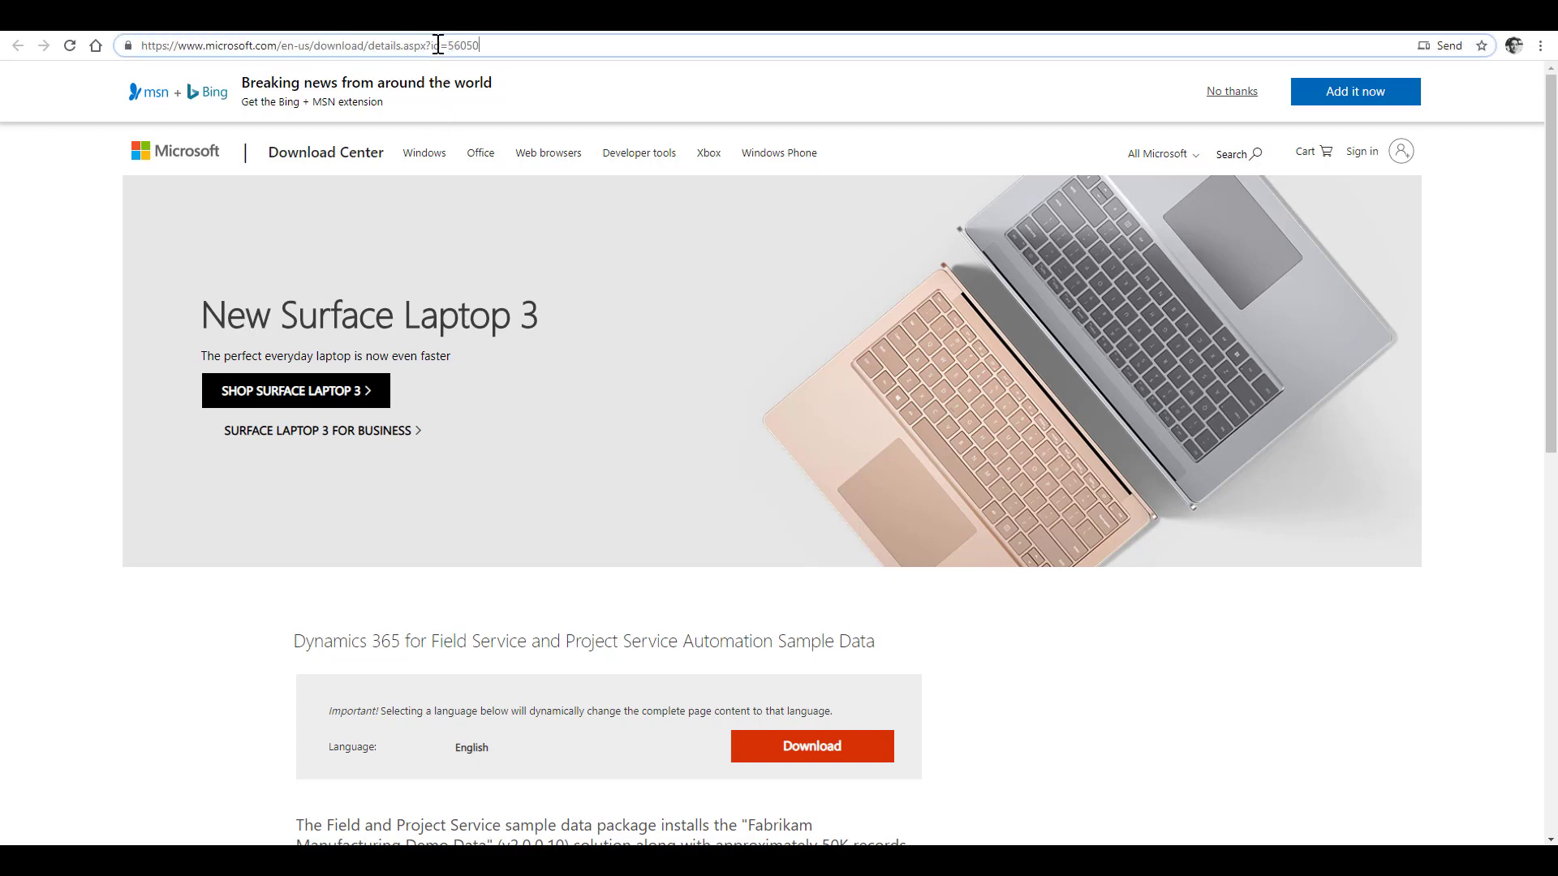
pyautogui.moveTo(478, 45); pyautogui.dragTo(72, 45)
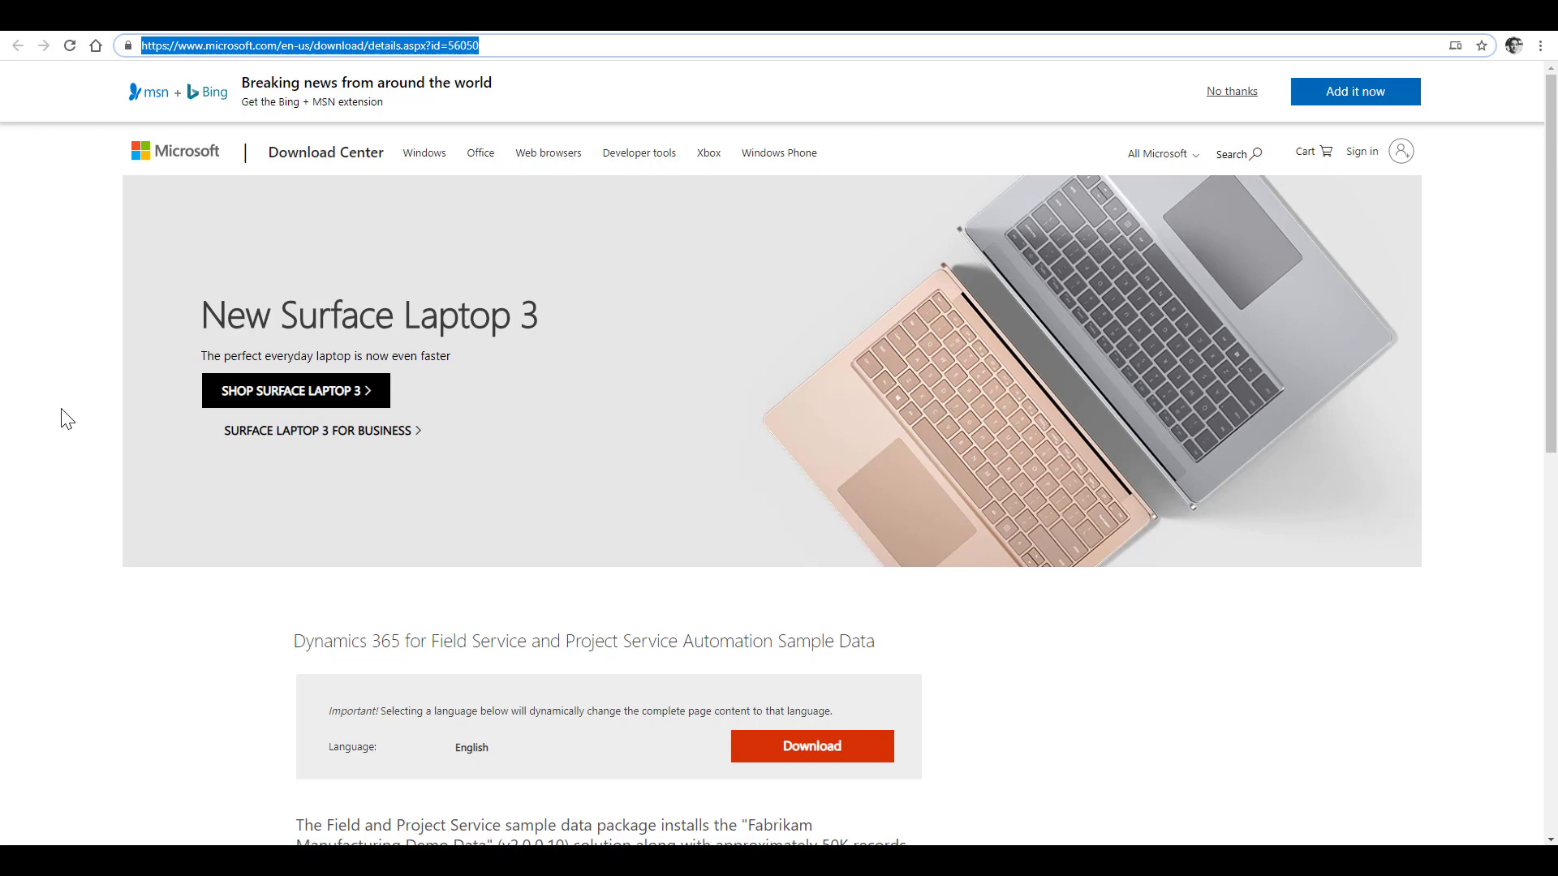
pyautogui.scroll(-3, 91, 486)
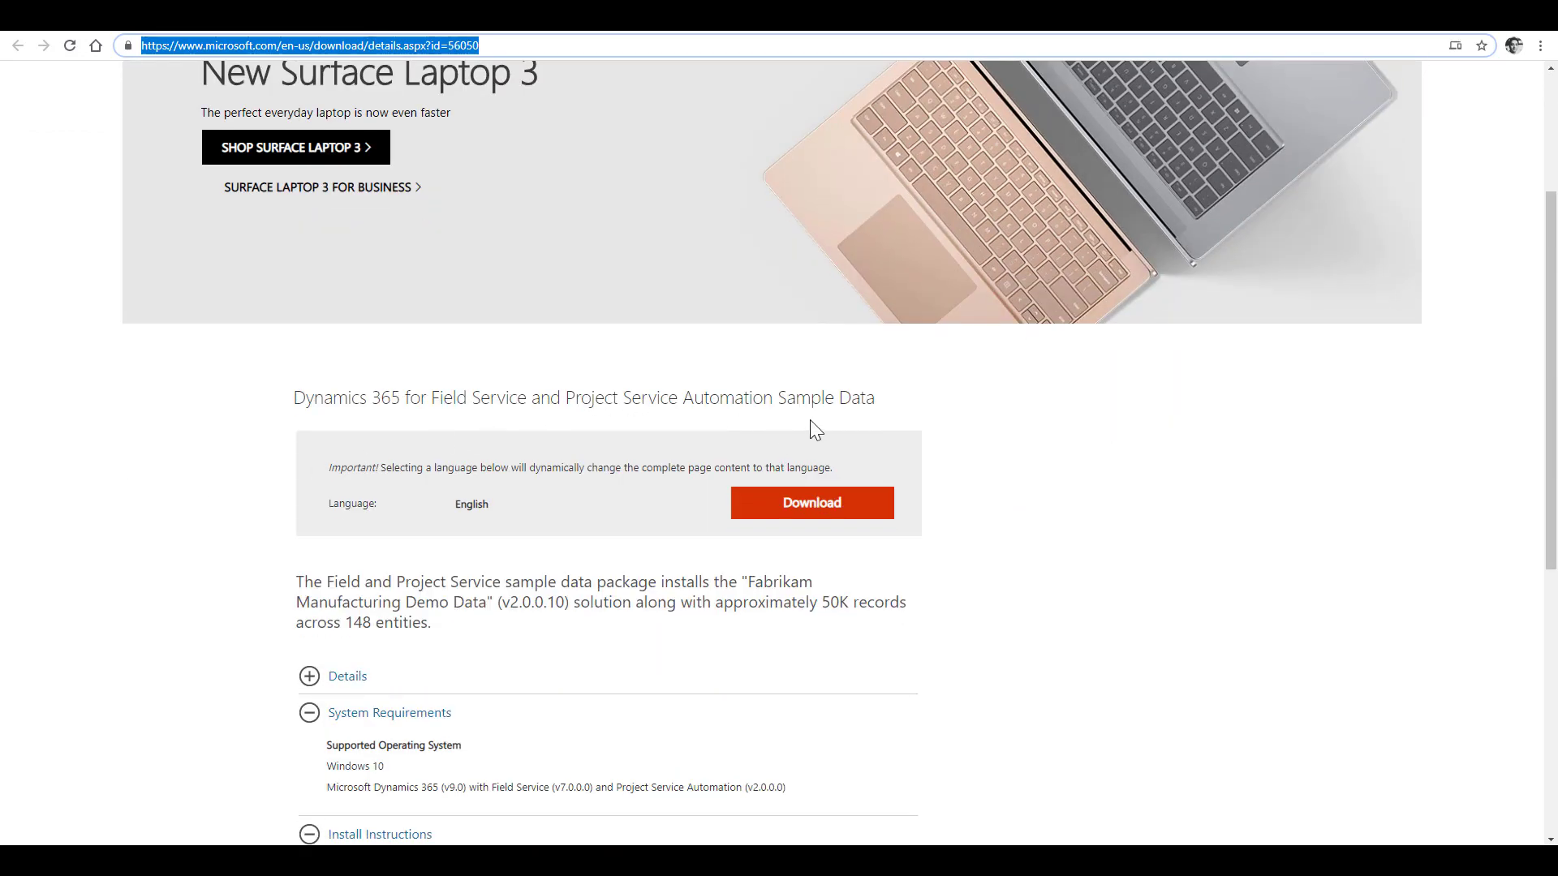
pyautogui.scroll(-3, 316, 497)
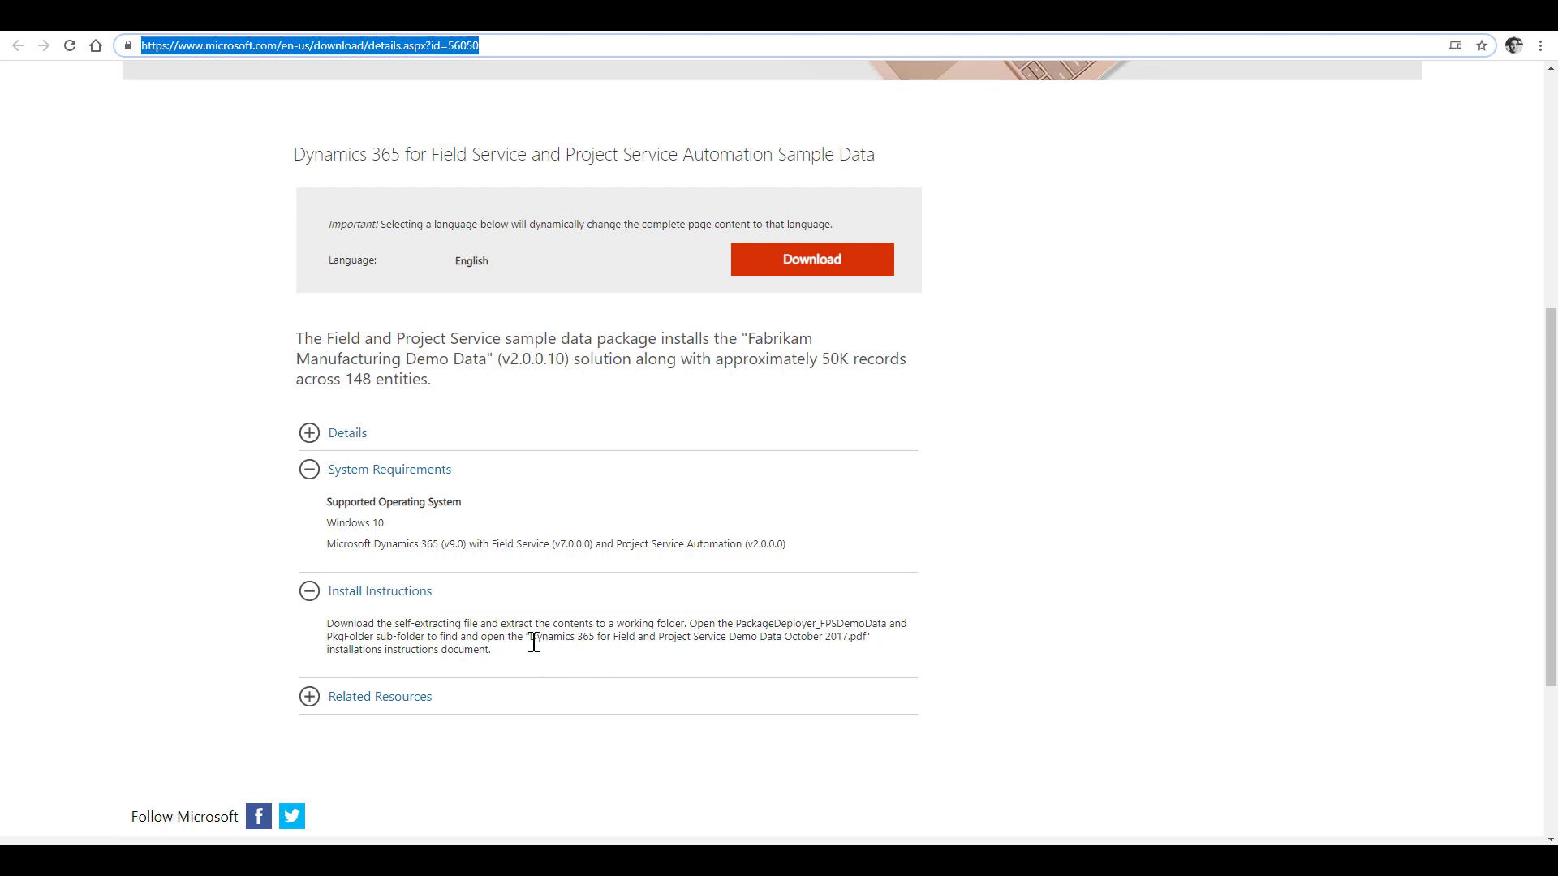
pyautogui.moveTo(532, 640); pyautogui.dragTo(864, 636)
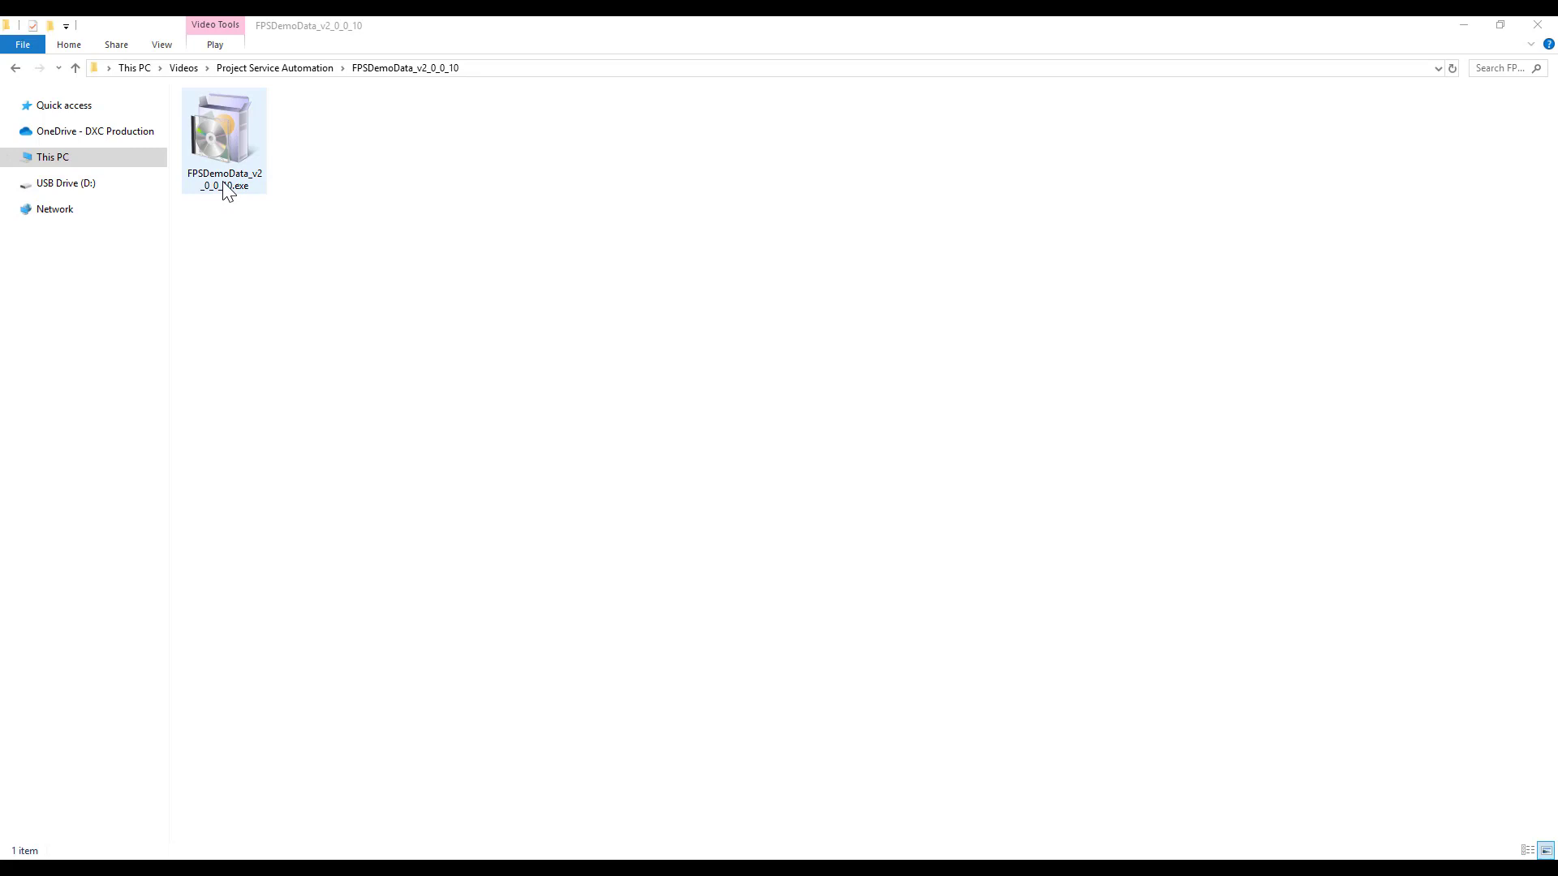
# Extract the FPSDemoData self-extracting download into the pasted target folder.
pyautogui.click(227, 192)
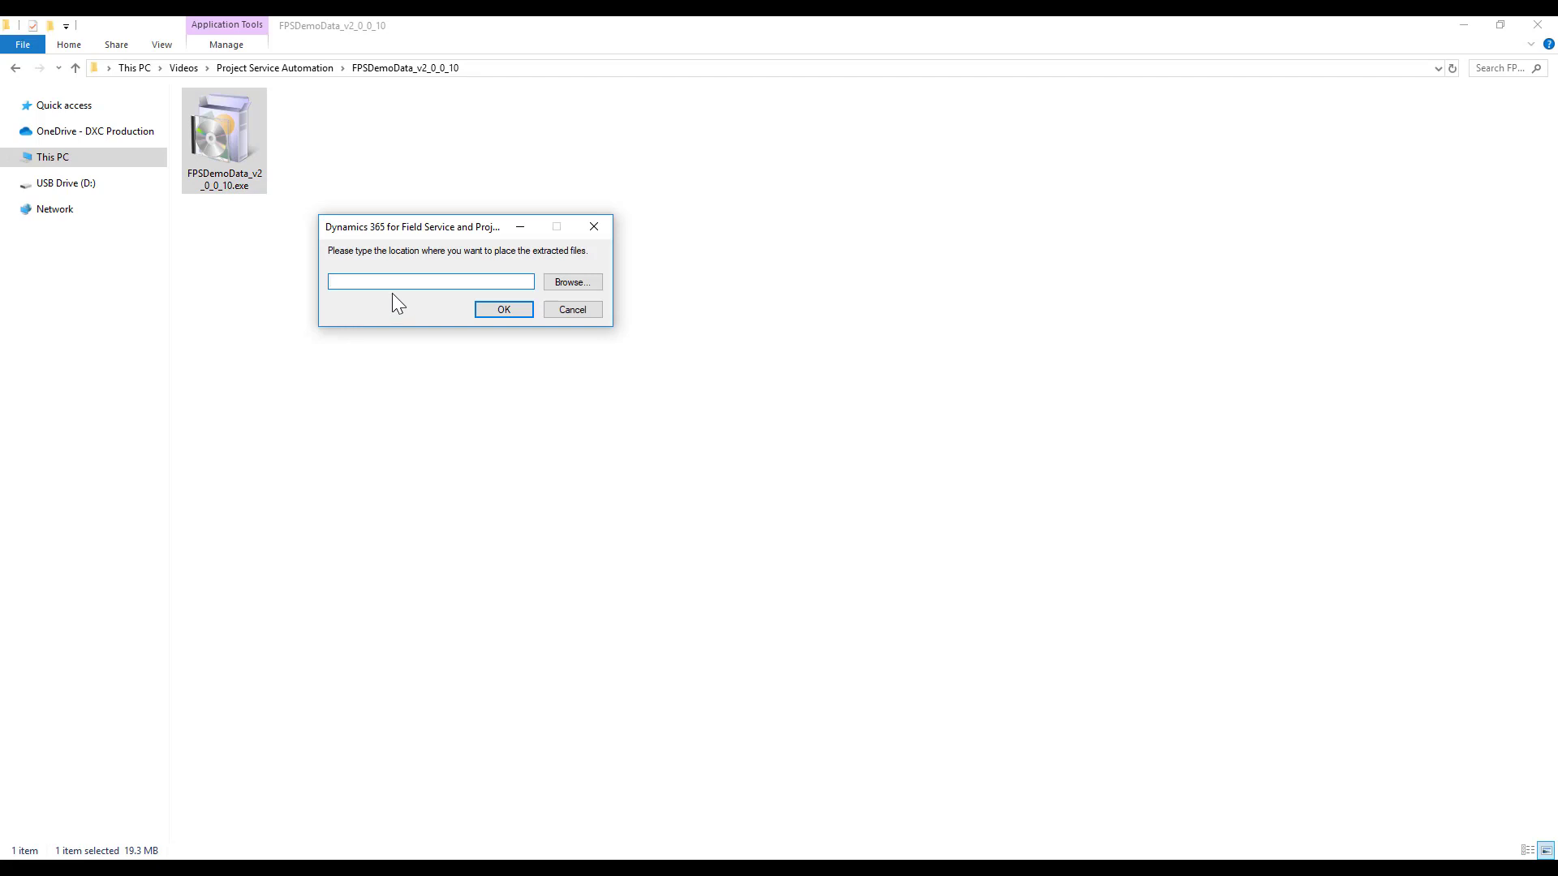
pyautogui.hotkey('ctrl', 'v')
pyautogui.click(503, 309)
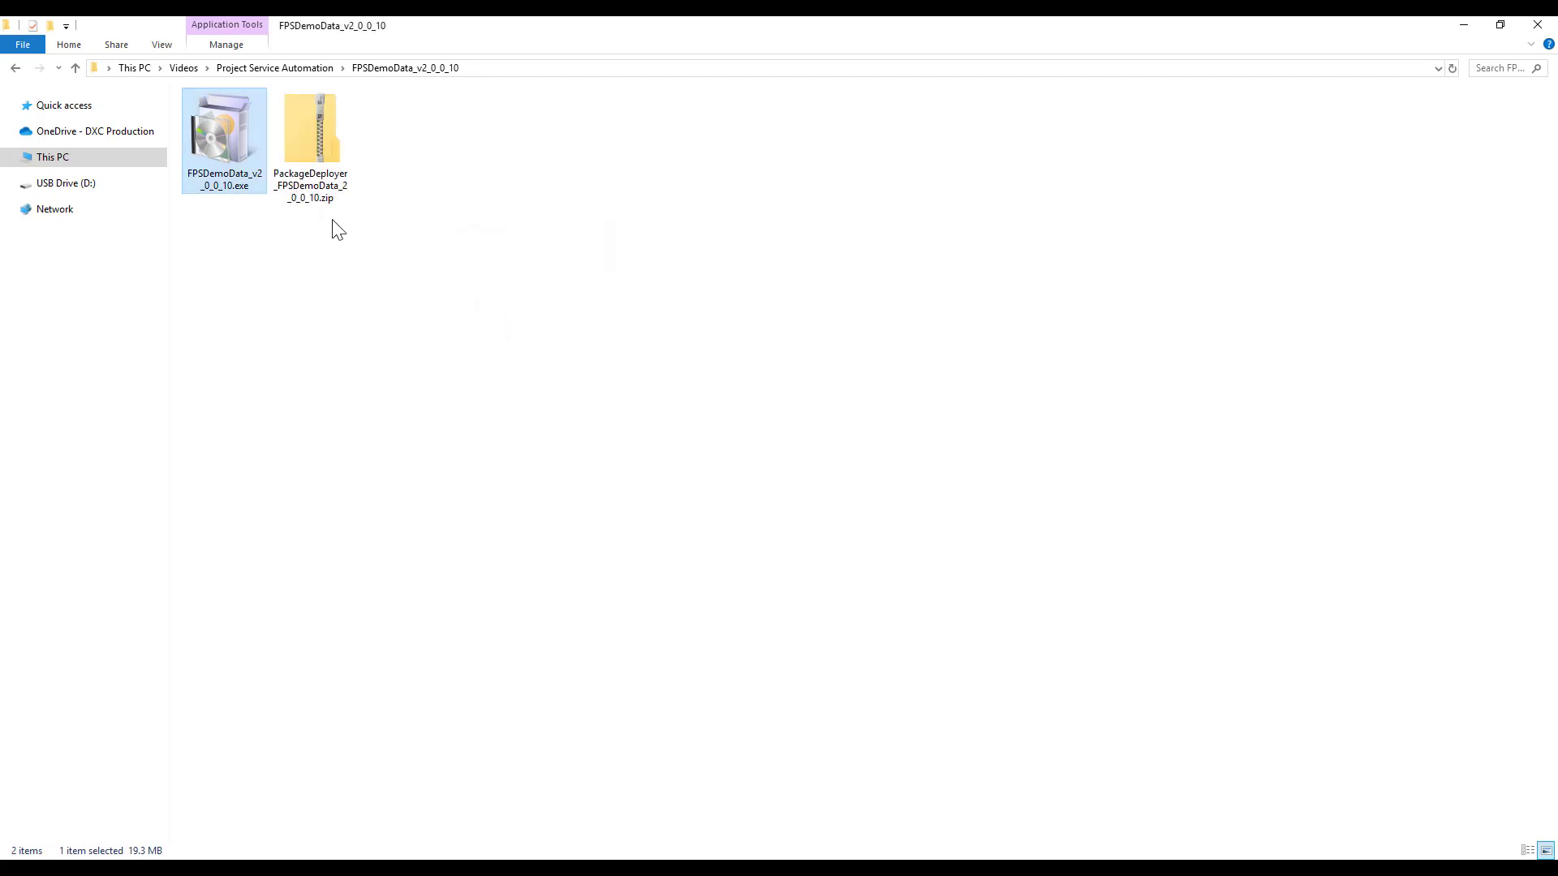
# Extract all contents of the PackageDeployer zip file.
pyautogui.click(333, 207)
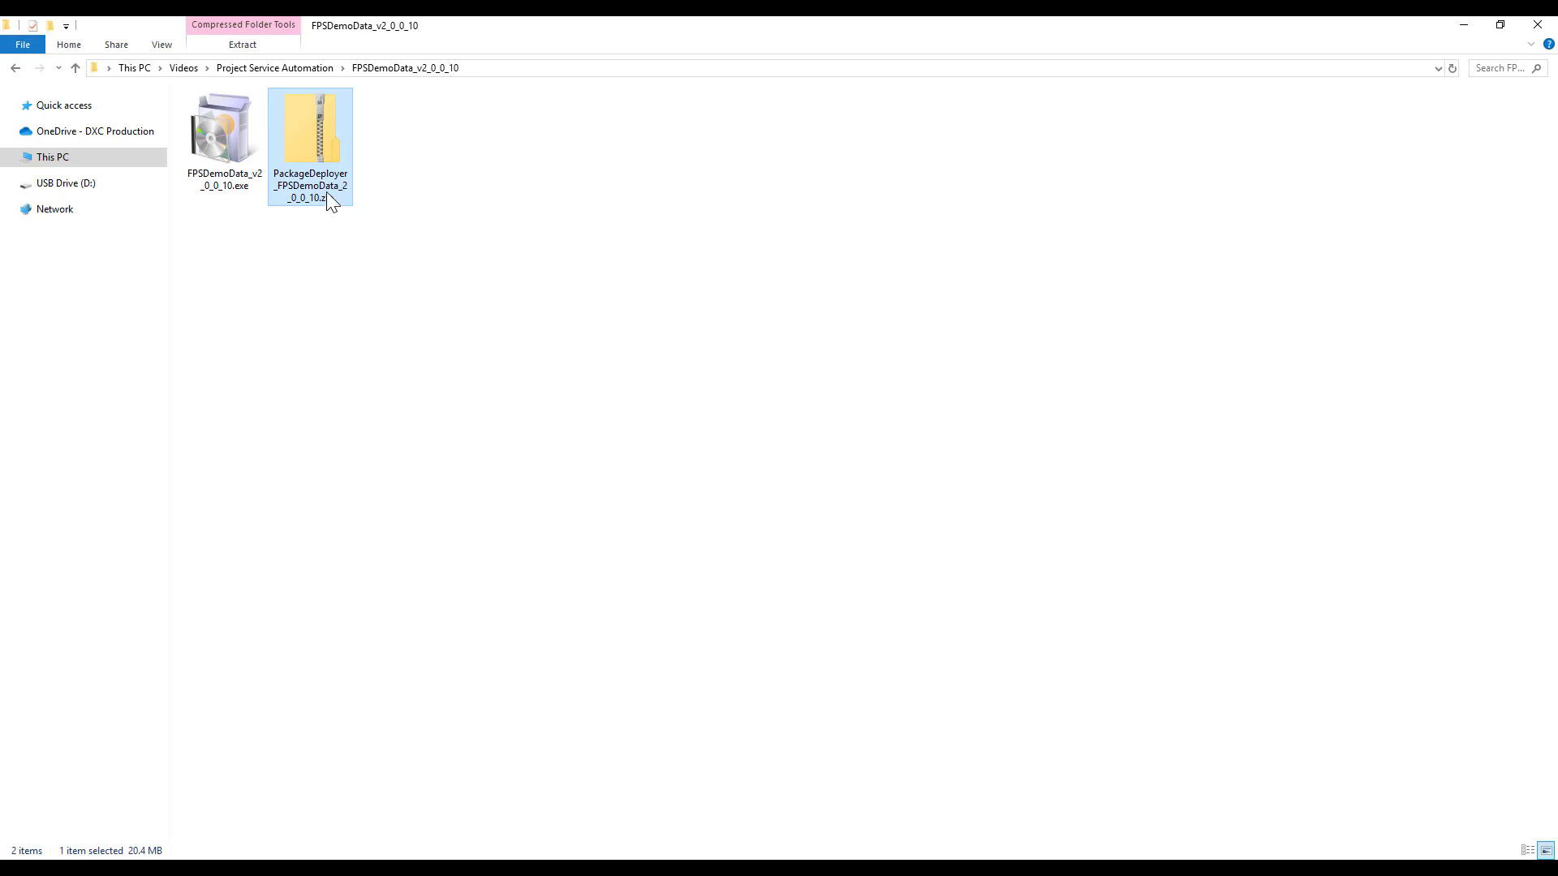
pyautogui.rightClick(327, 193)
pyautogui.click(388, 243)
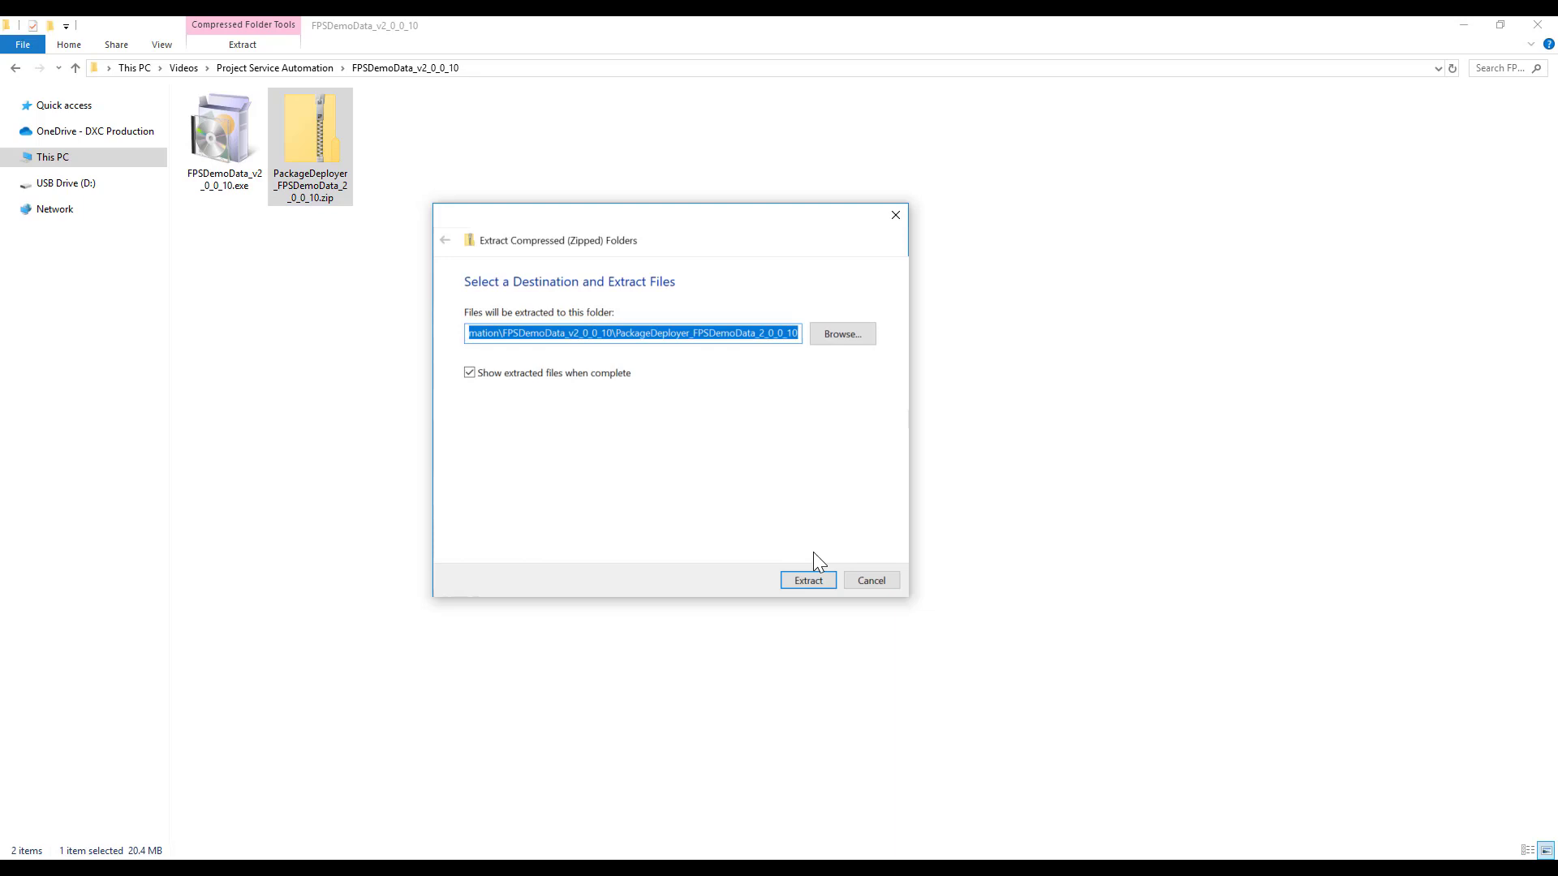
pyautogui.click(808, 581)
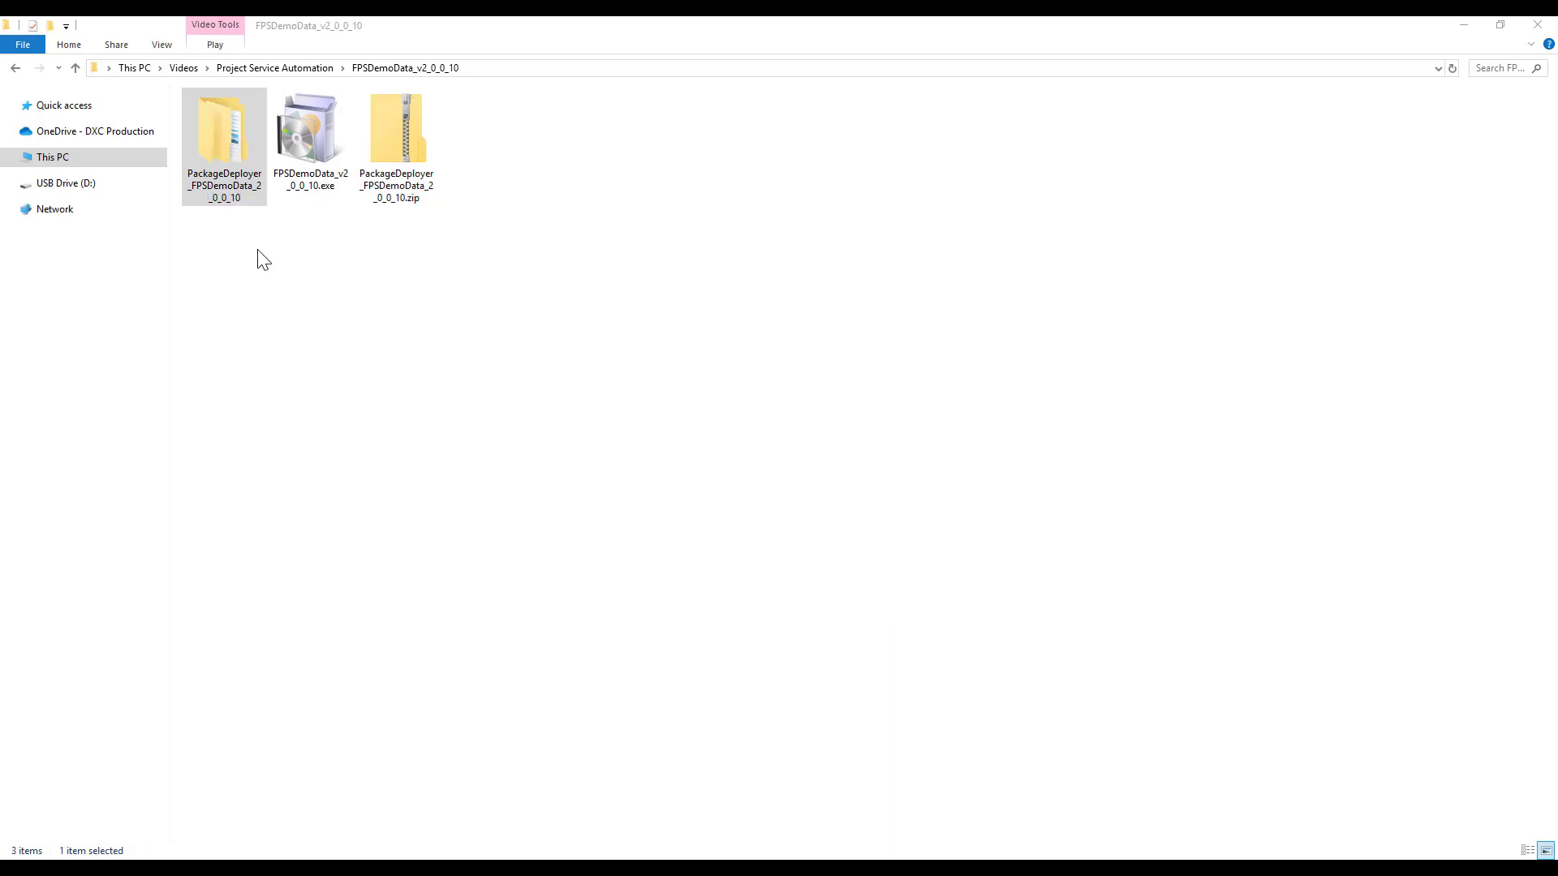
# Open PackageDeployer_FPSDemoData's PkgFolder and select the sample data instructions PDF.
pyautogui.doubleClick(248, 191)
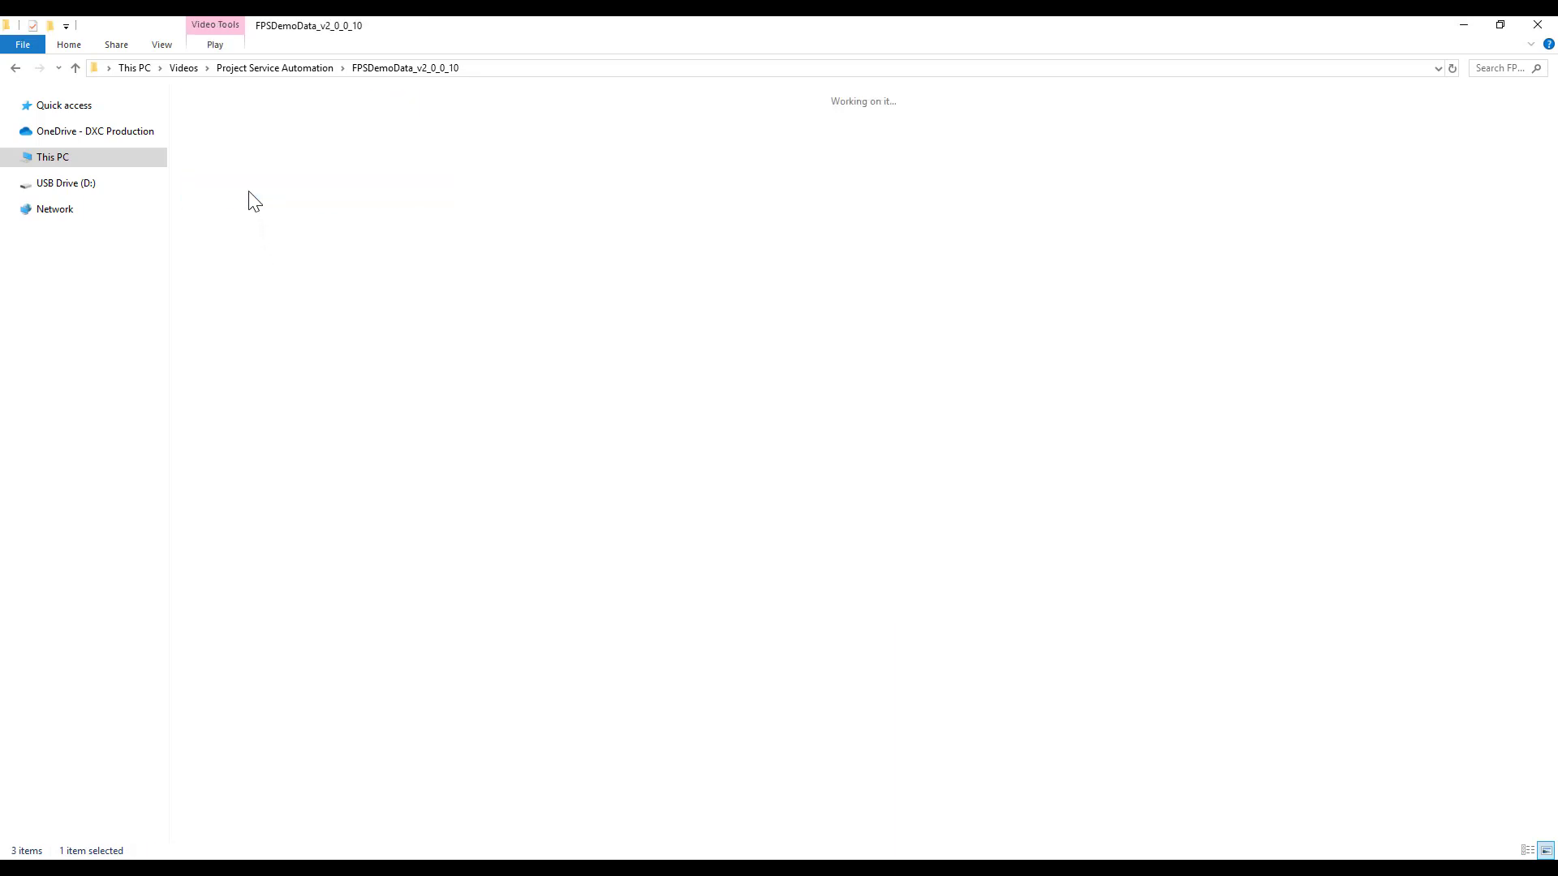
pyautogui.doubleClick(250, 182)
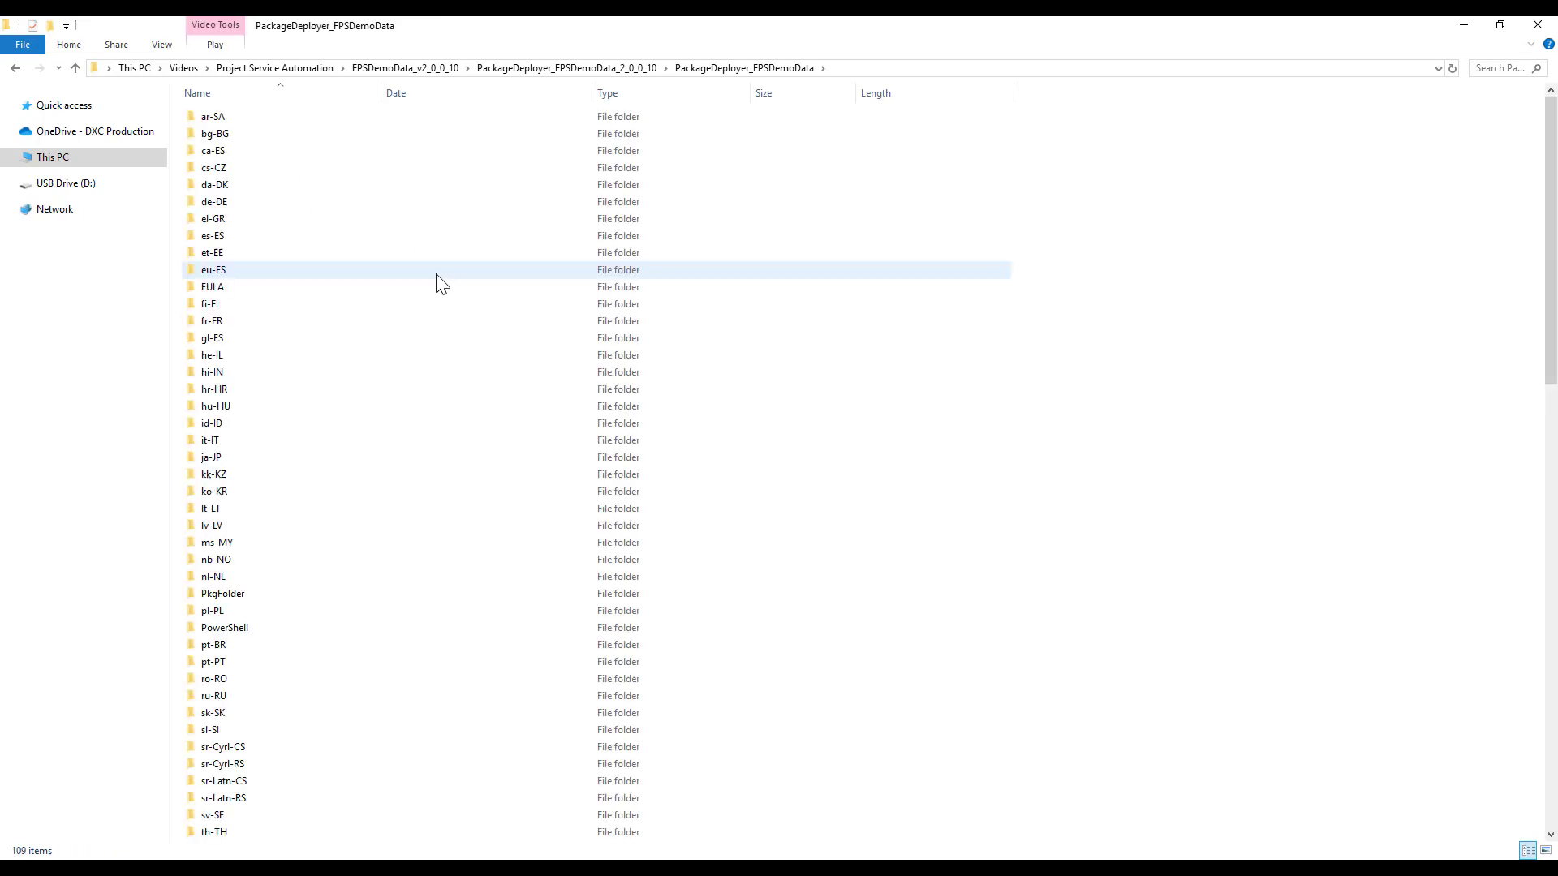
pyautogui.scroll(-1, 309, 438)
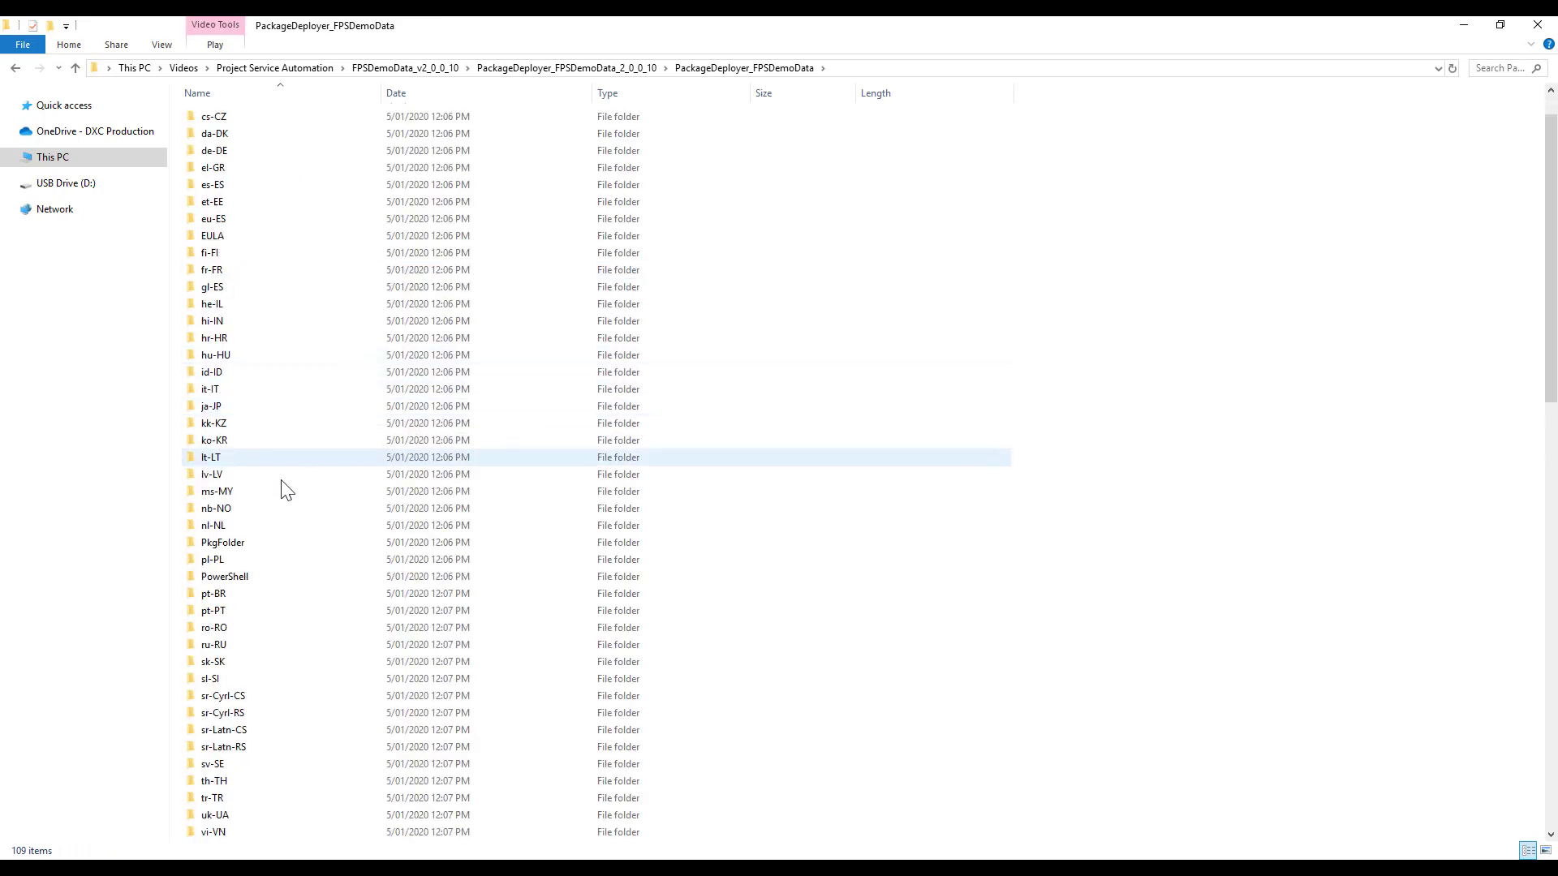
pyautogui.moveTo(241, 554)
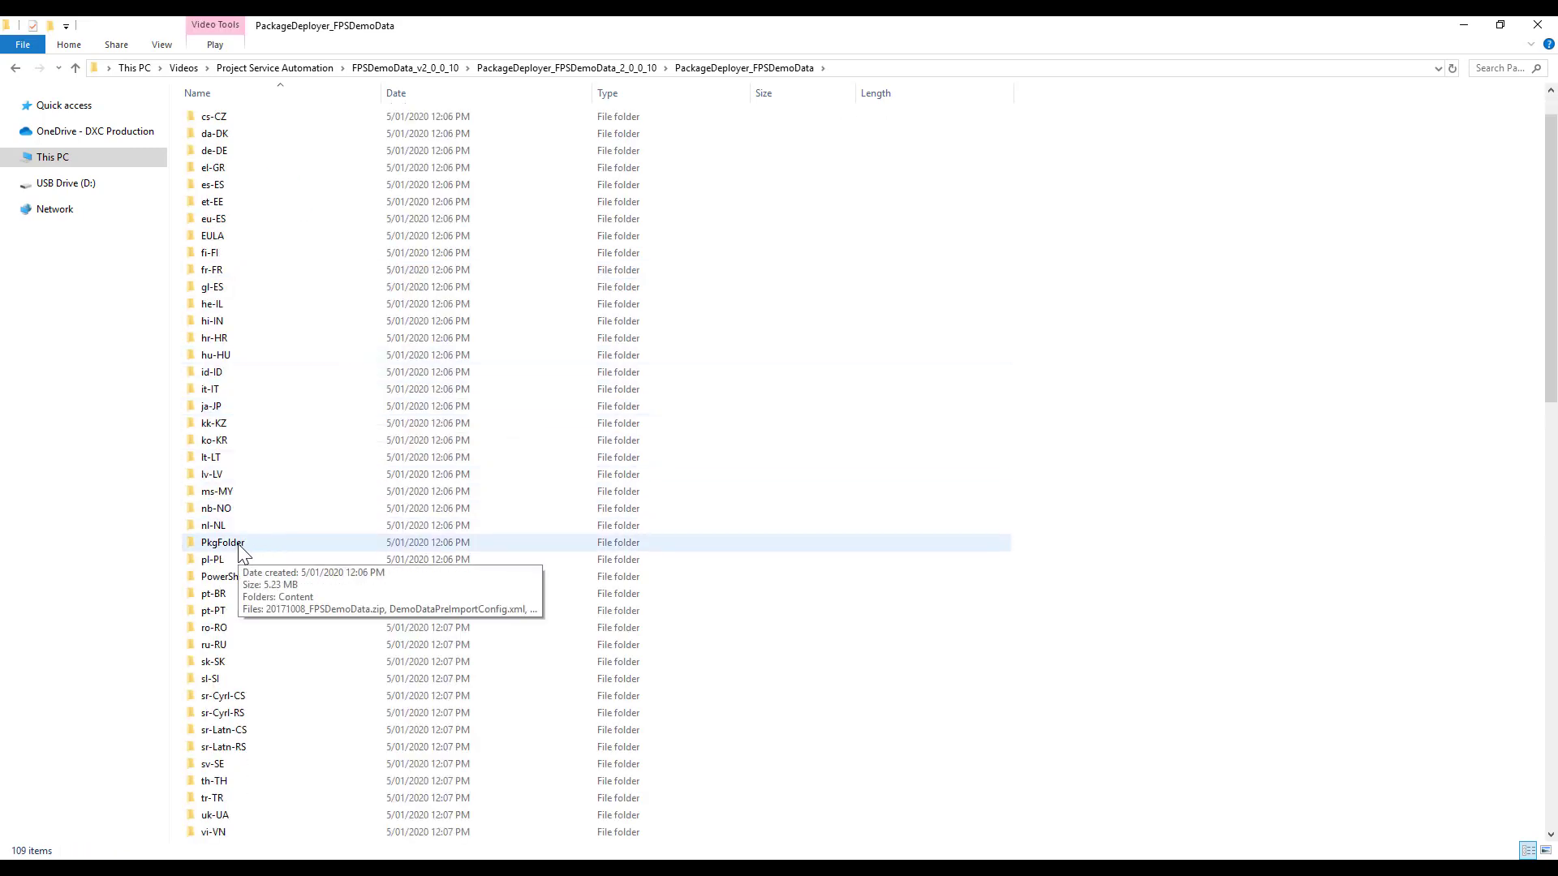
pyautogui.doubleClick(231, 543)
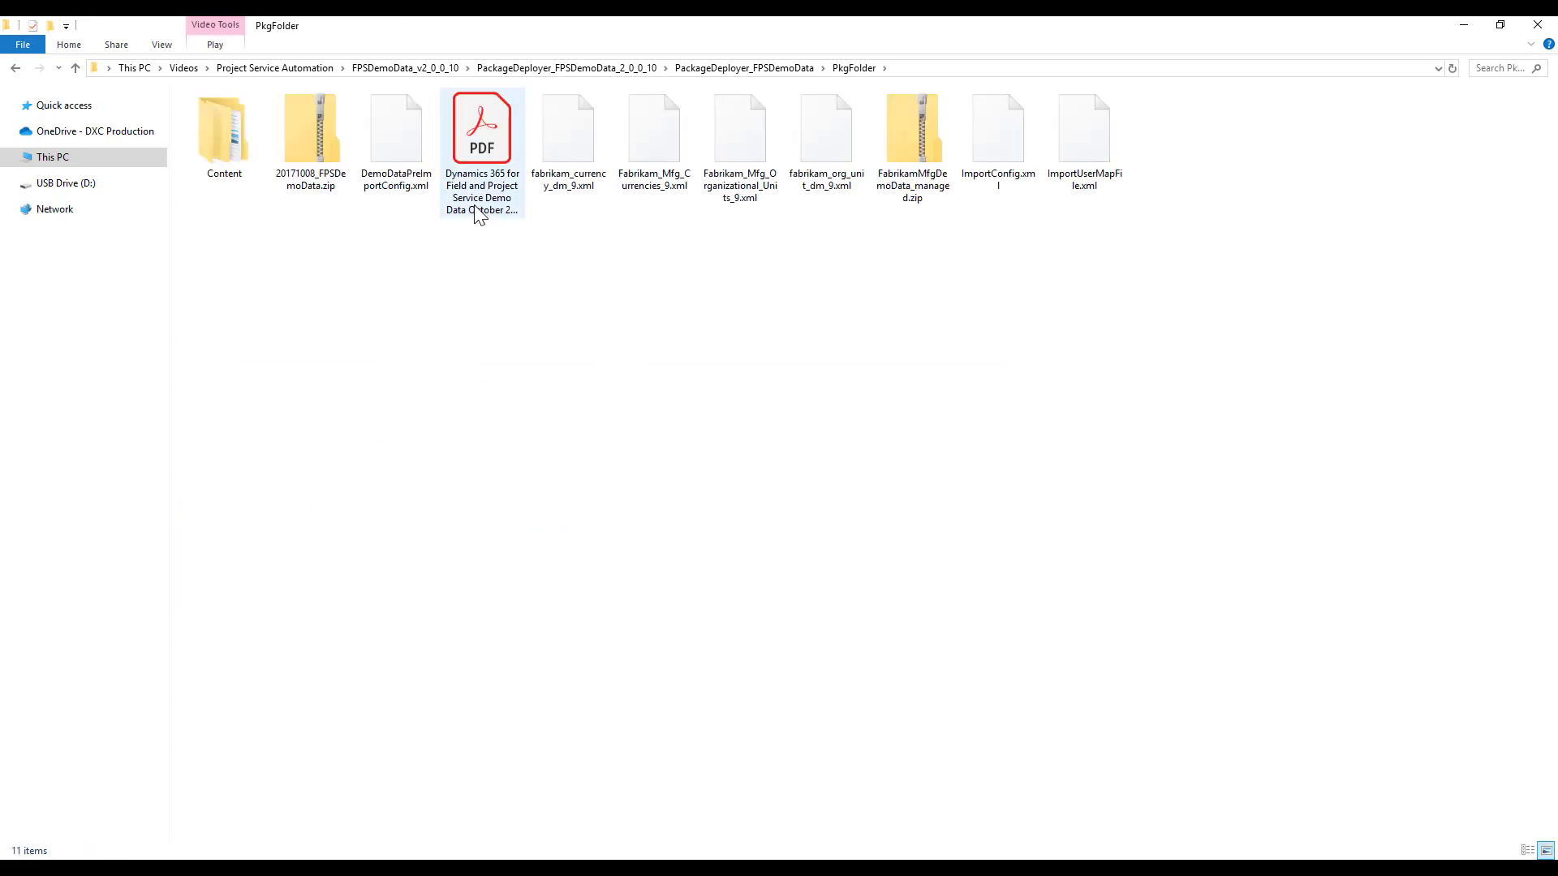
pyautogui.moveTo(487, 204)
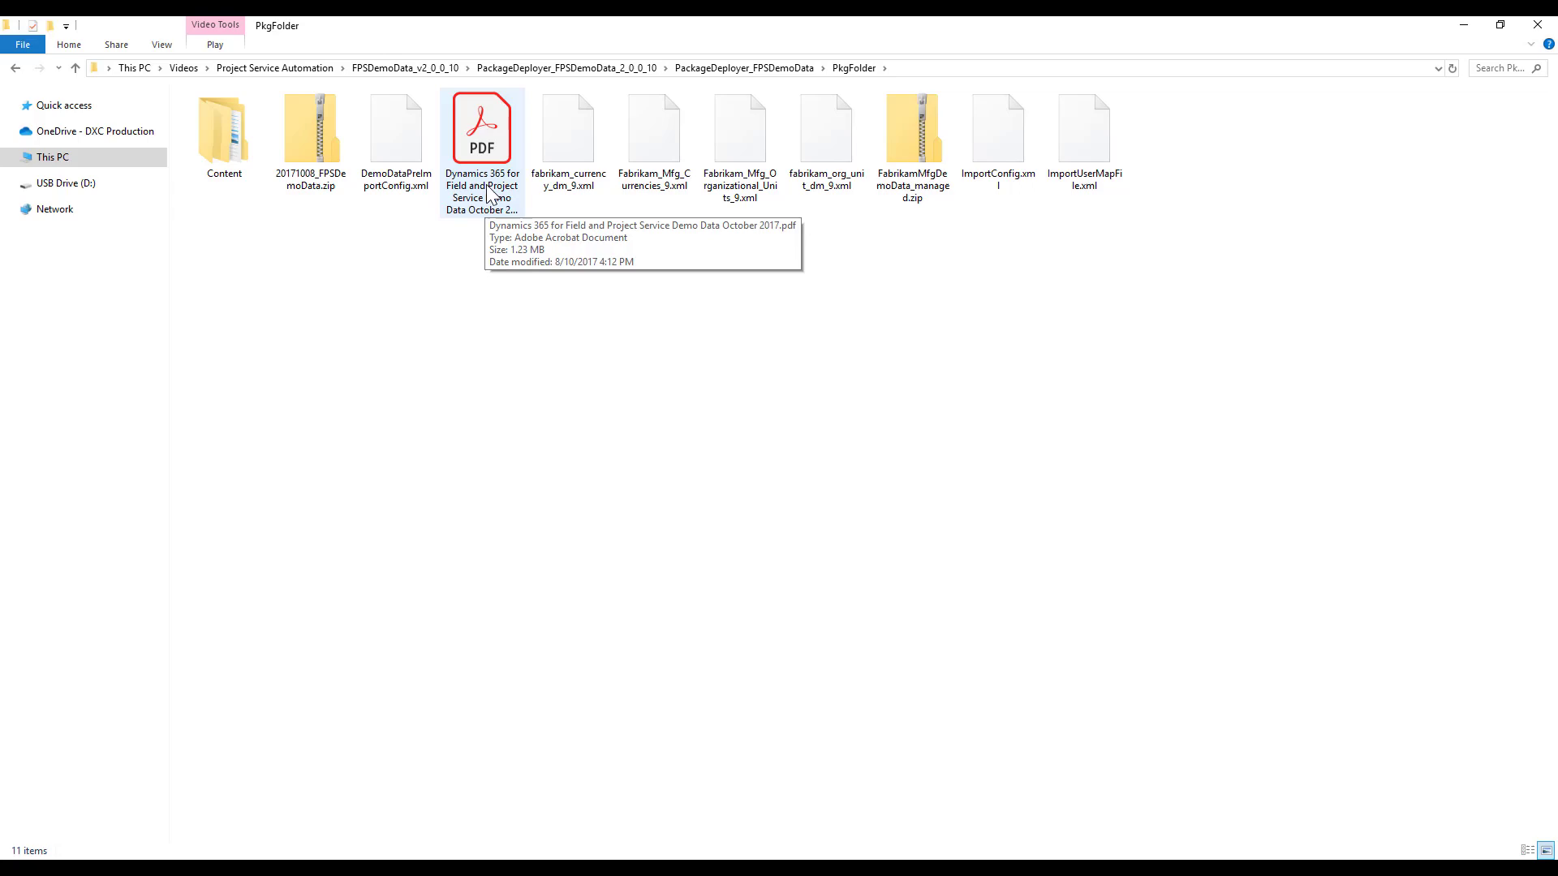
pyautogui.click(492, 196)
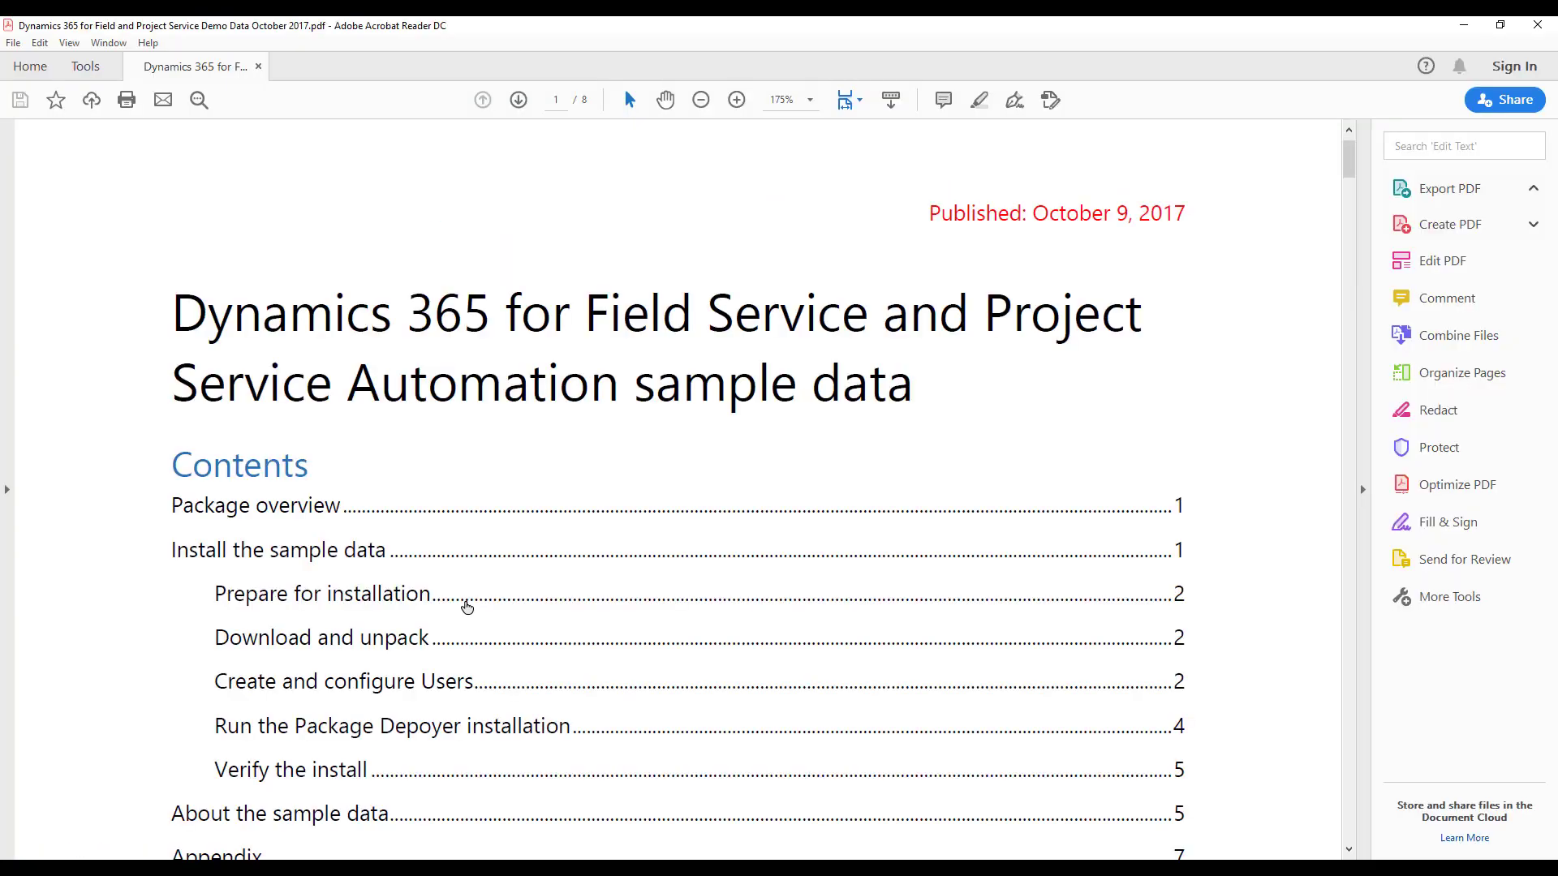
pyautogui.scroll(-3, 467, 604)
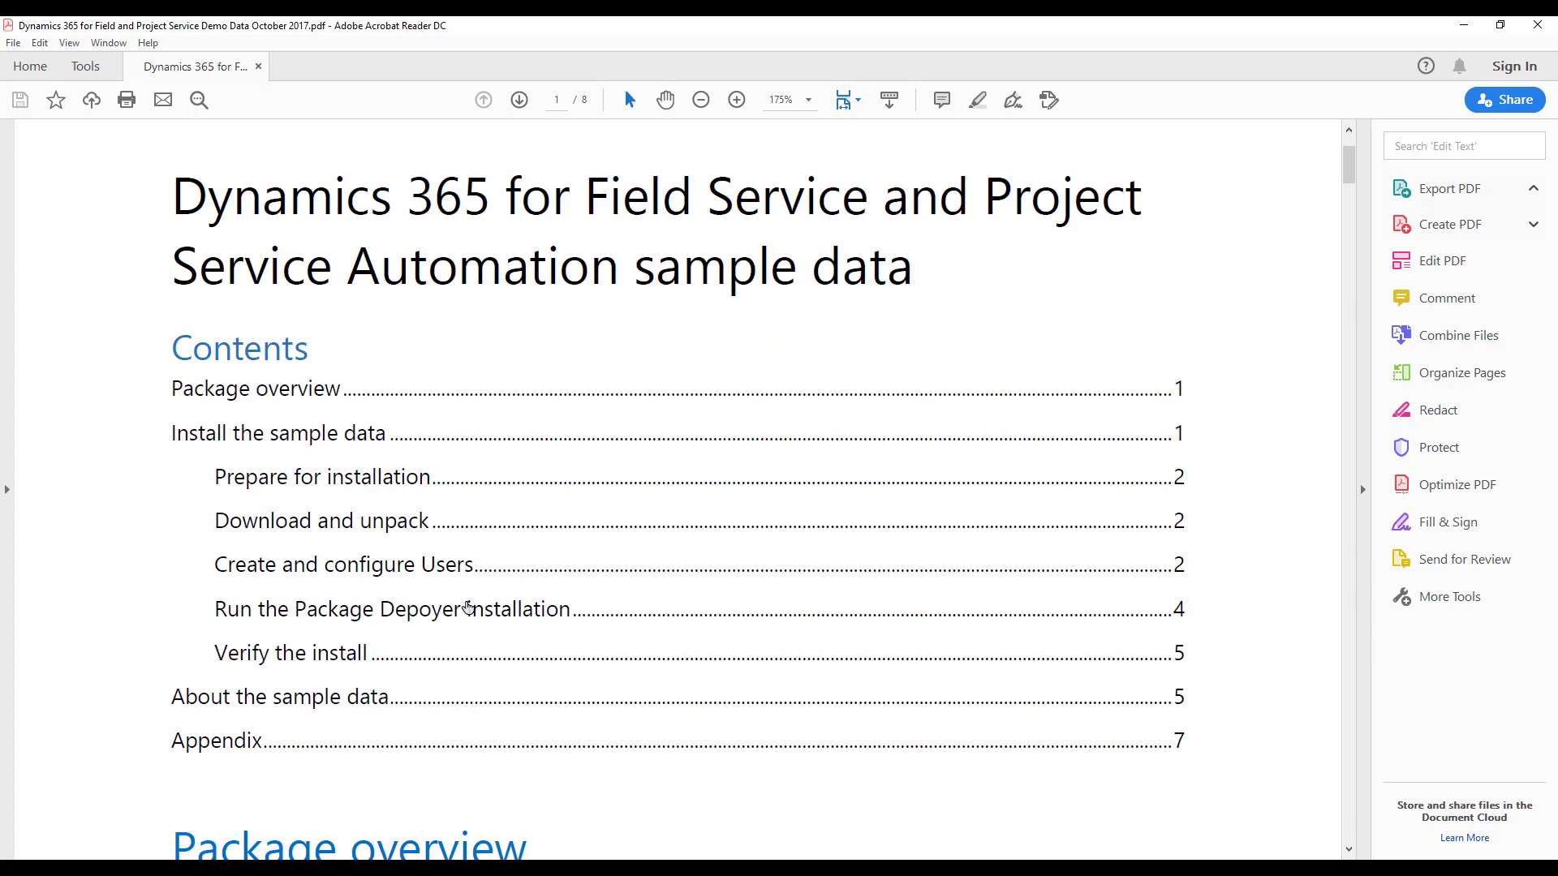
pyautogui.scroll(-3, 223, 388)
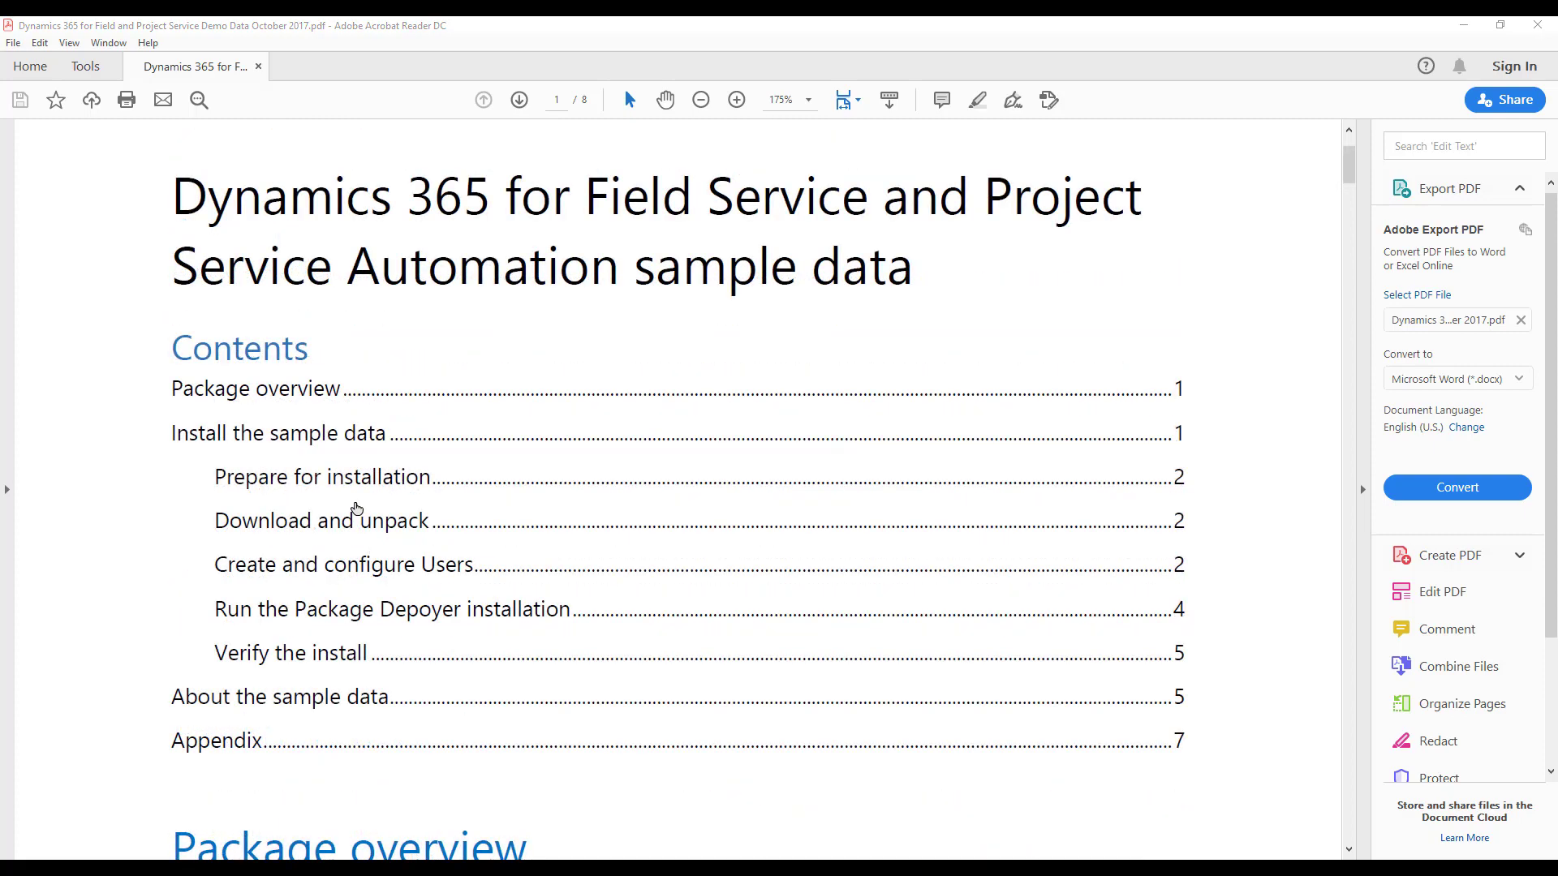
pyautogui.scroll(-3, 353, 511)
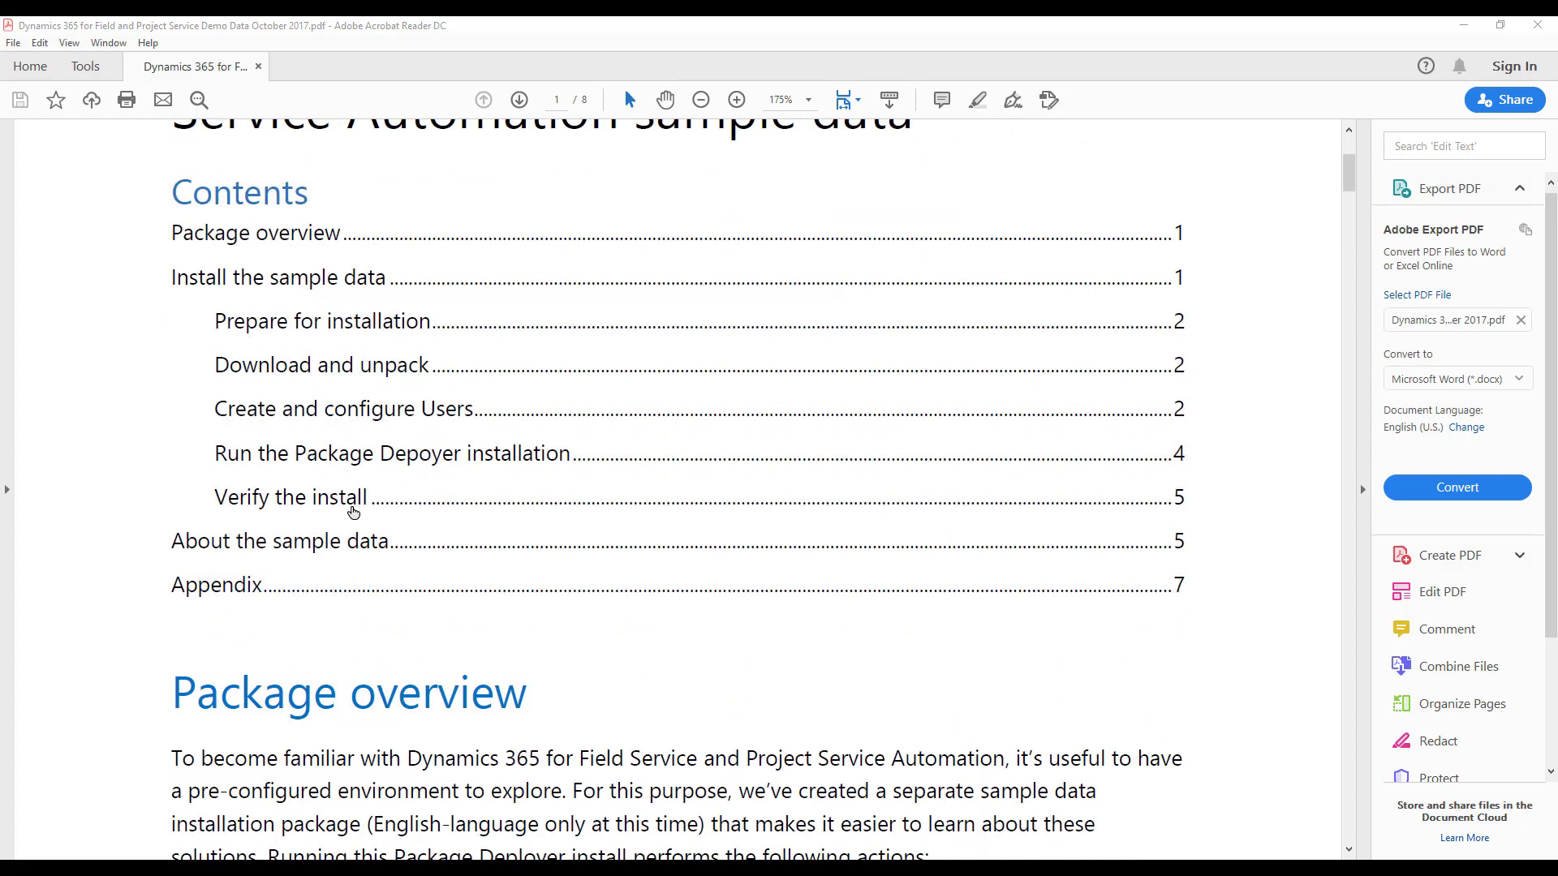
pyautogui.scroll(-7, 353, 511)
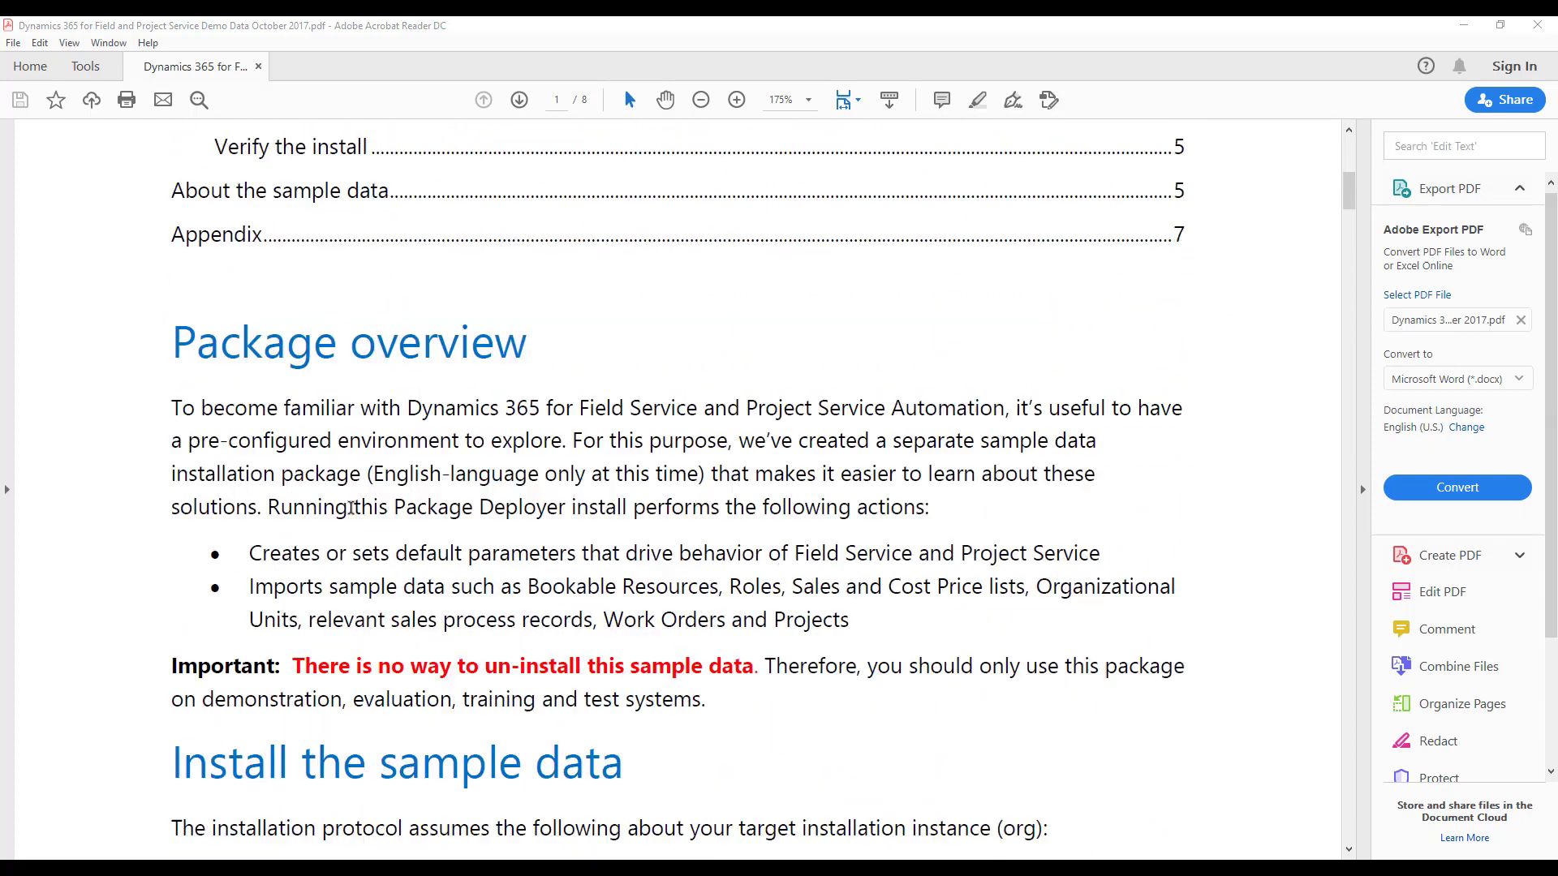
pyautogui.scroll(-2, 351, 507)
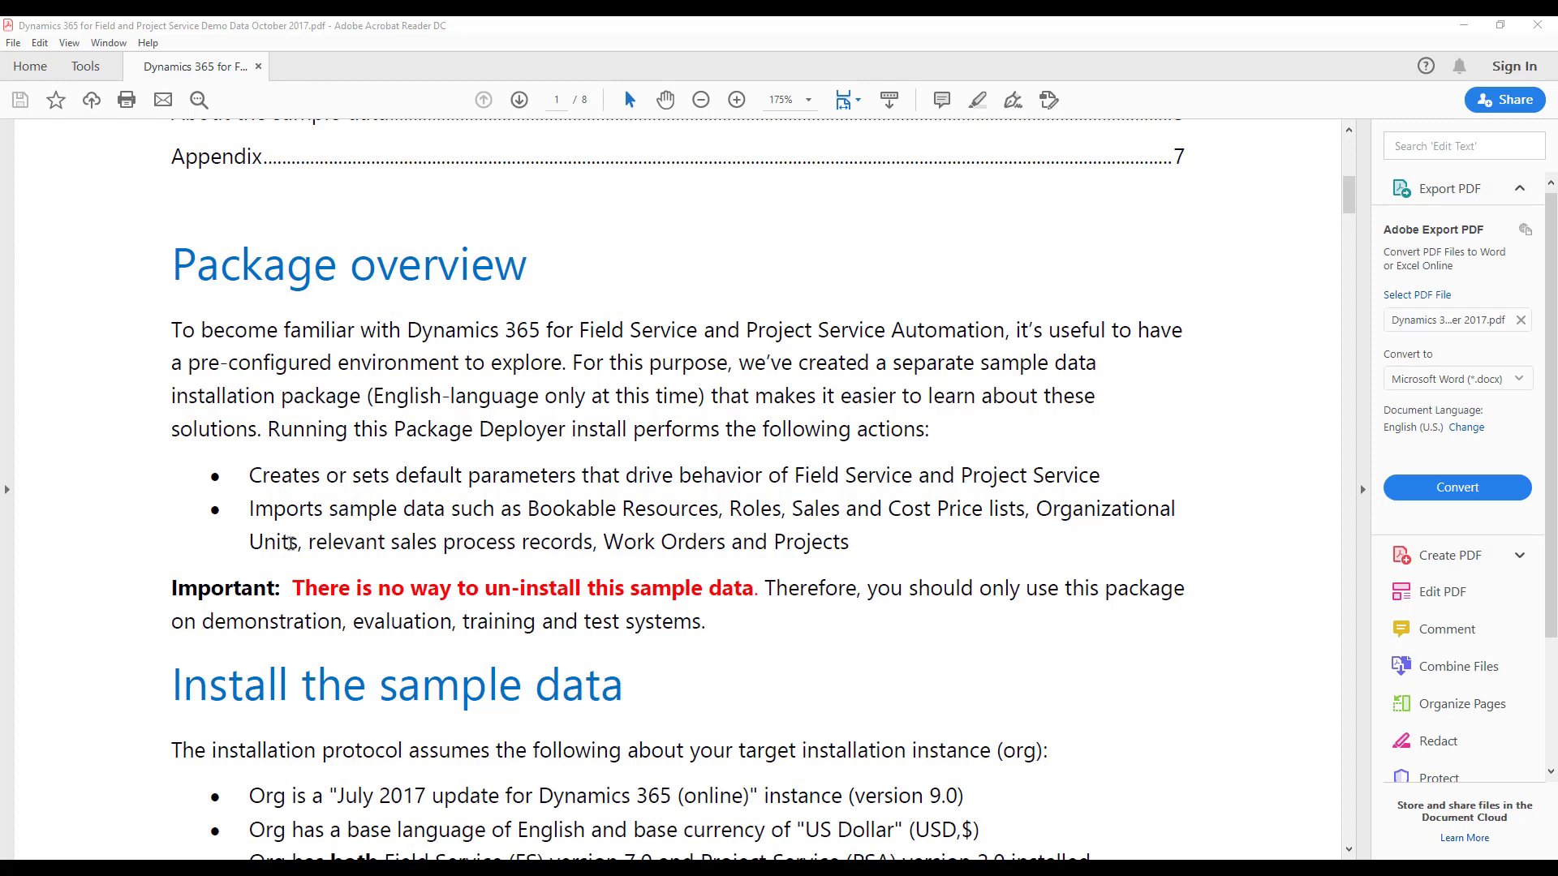
pyautogui.moveTo(293, 586); pyautogui.dragTo(759, 590)
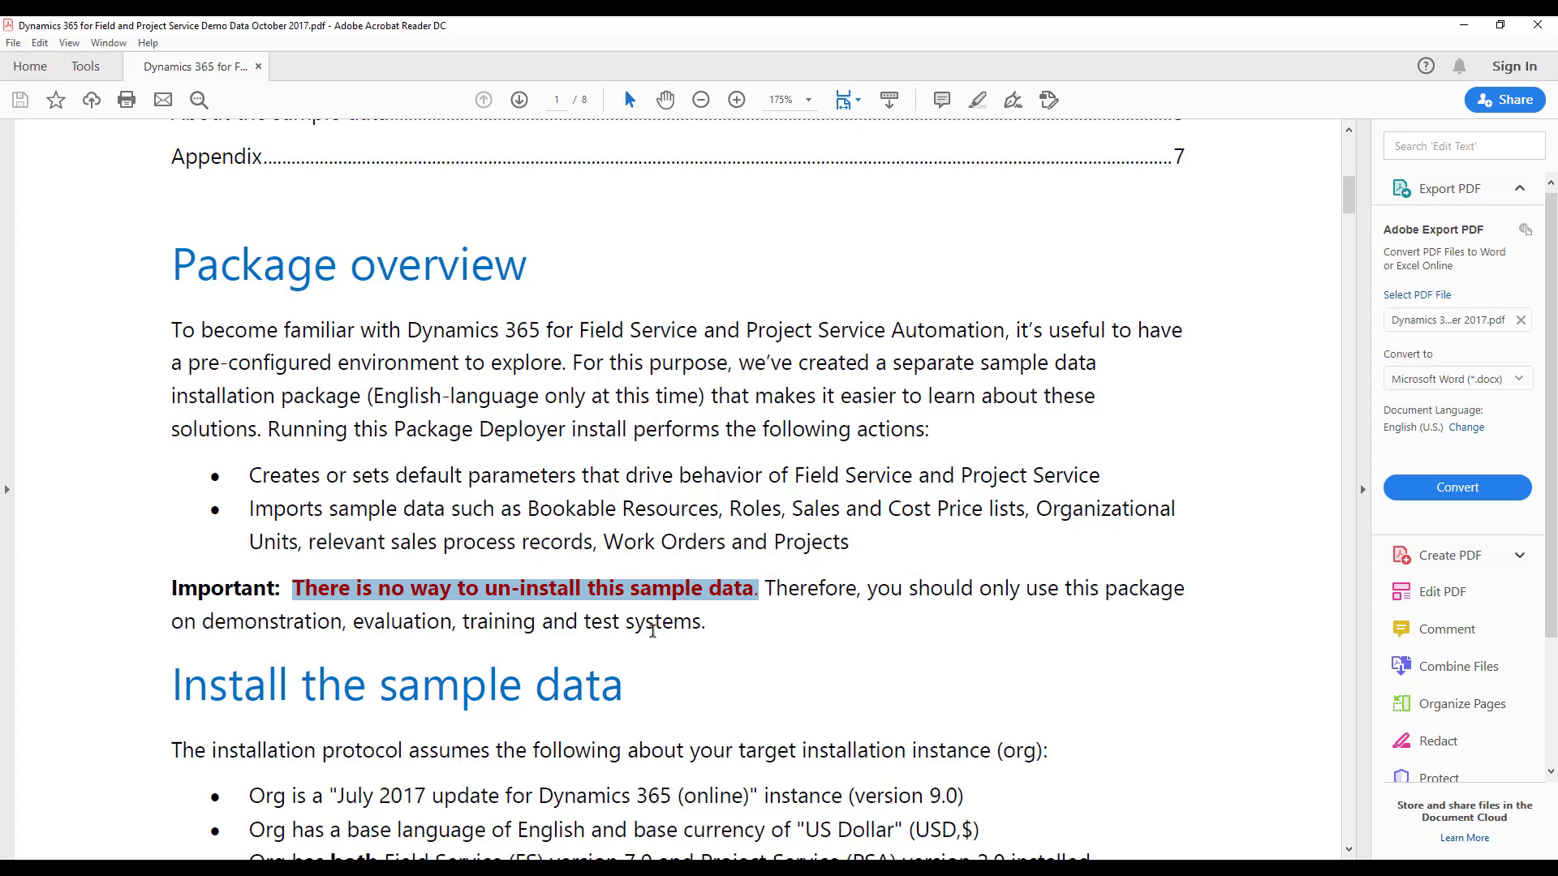
pyautogui.scroll(-3, 628, 644)
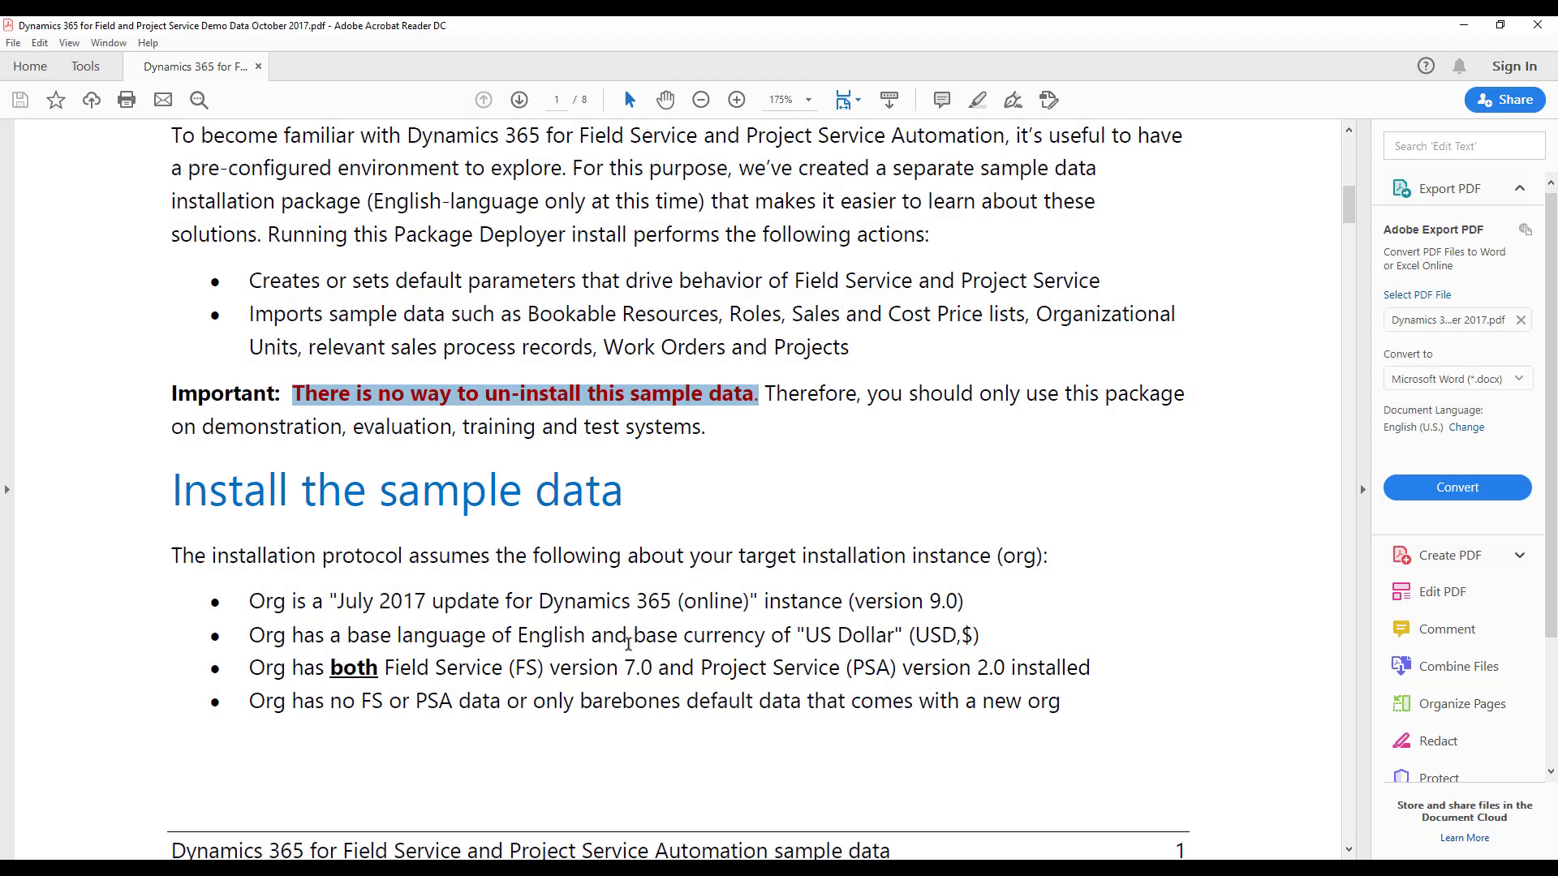
pyautogui.scroll(-1, 628, 644)
pyautogui.click(365, 452)
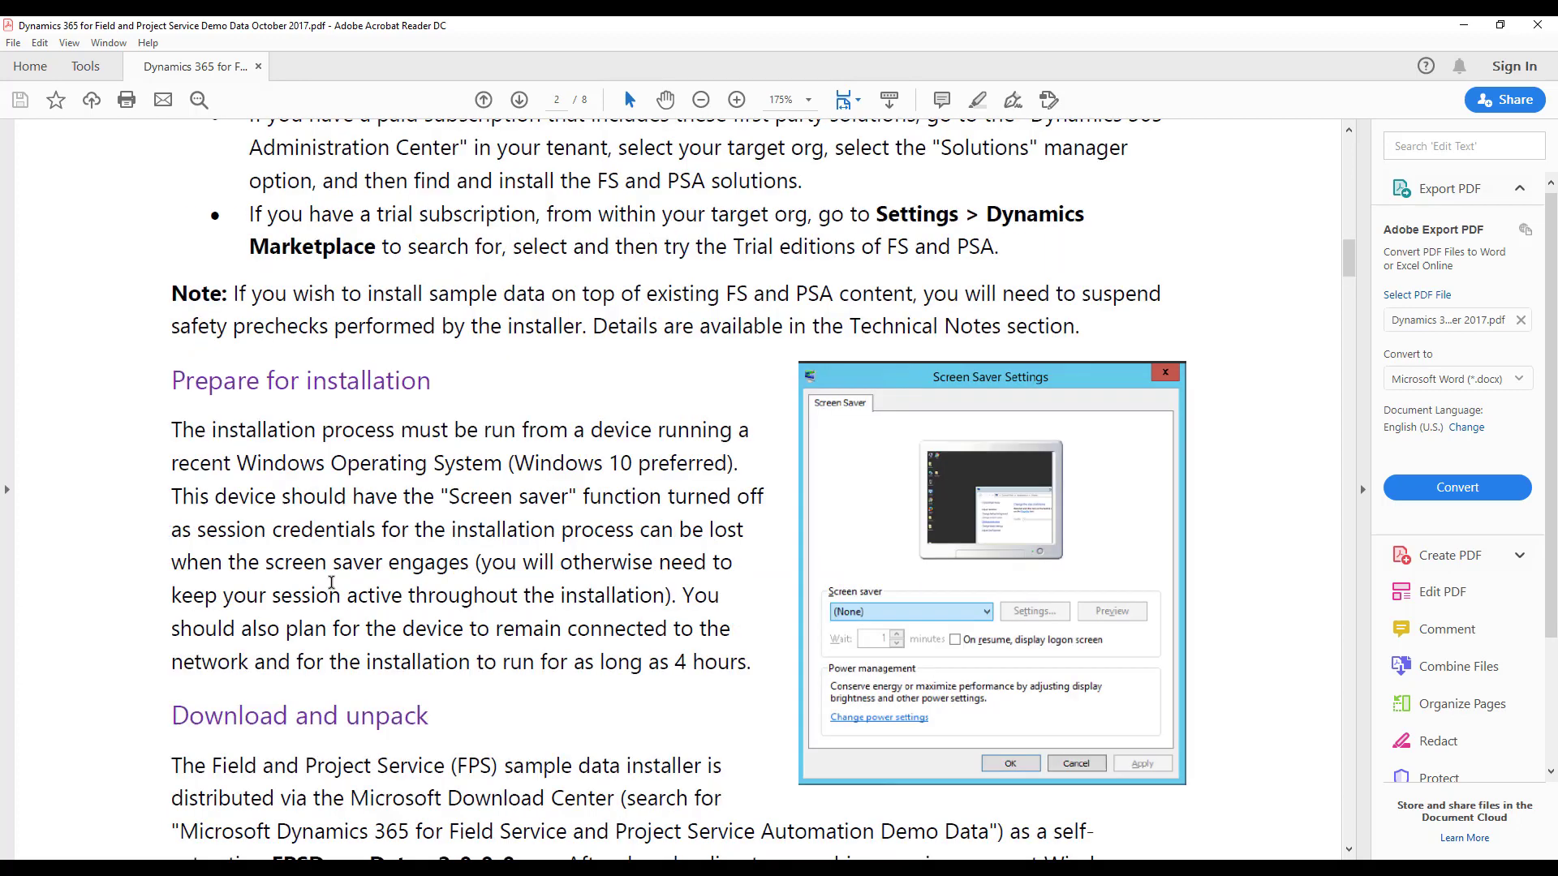
# Find the Download and unpack step for unblocking FPSDemoData.dll and return to PkgFolder.
pyautogui.scroll(-3, 331, 582)
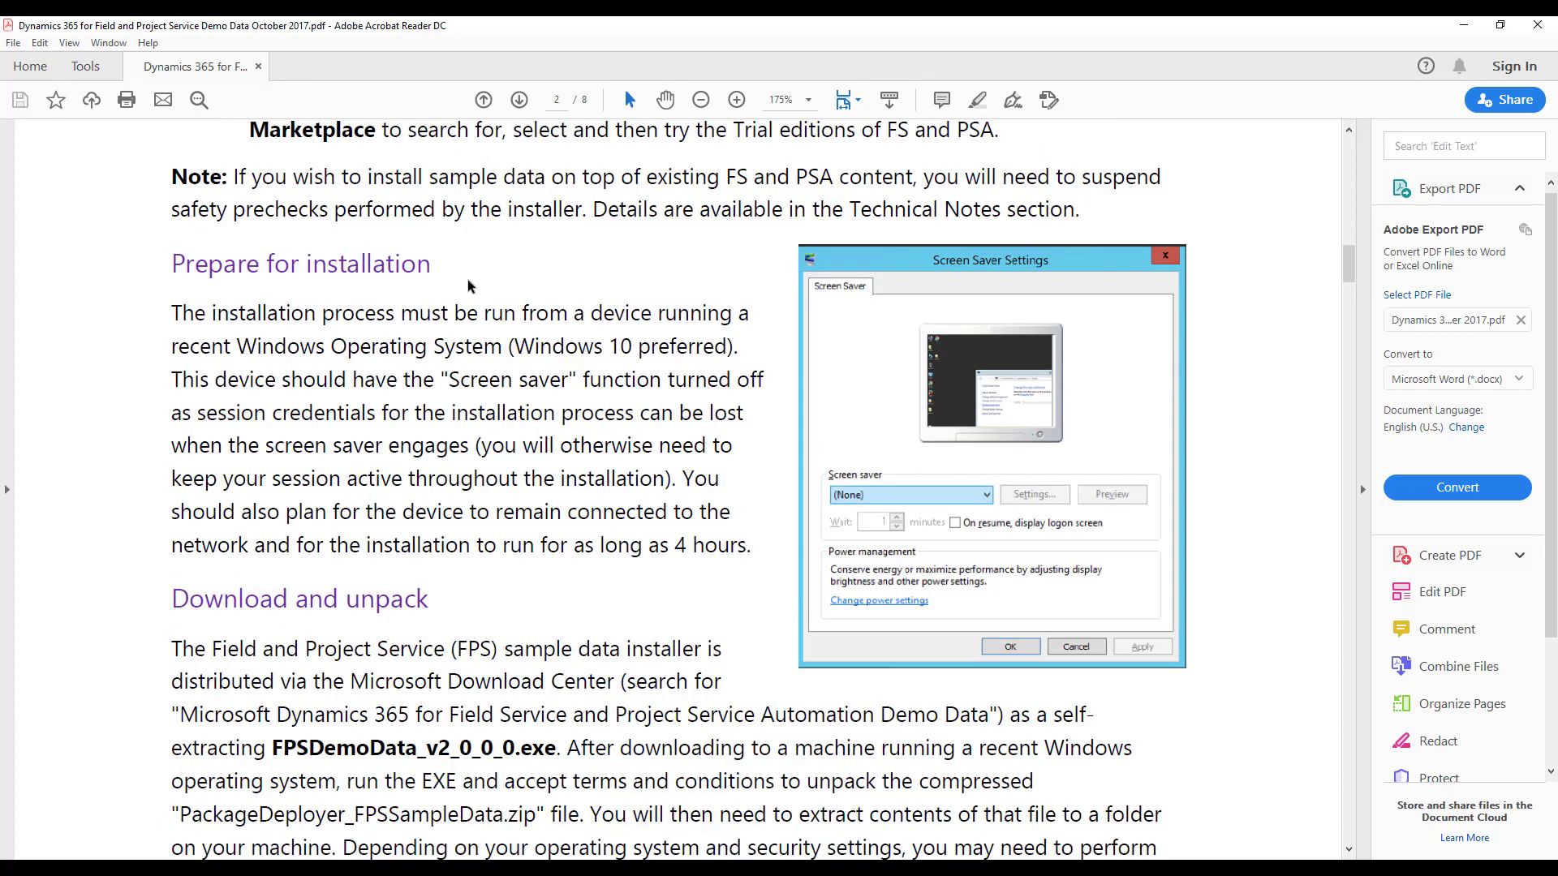
pyautogui.scroll(-3, 468, 397)
pyautogui.scroll(-3, 297, 450)
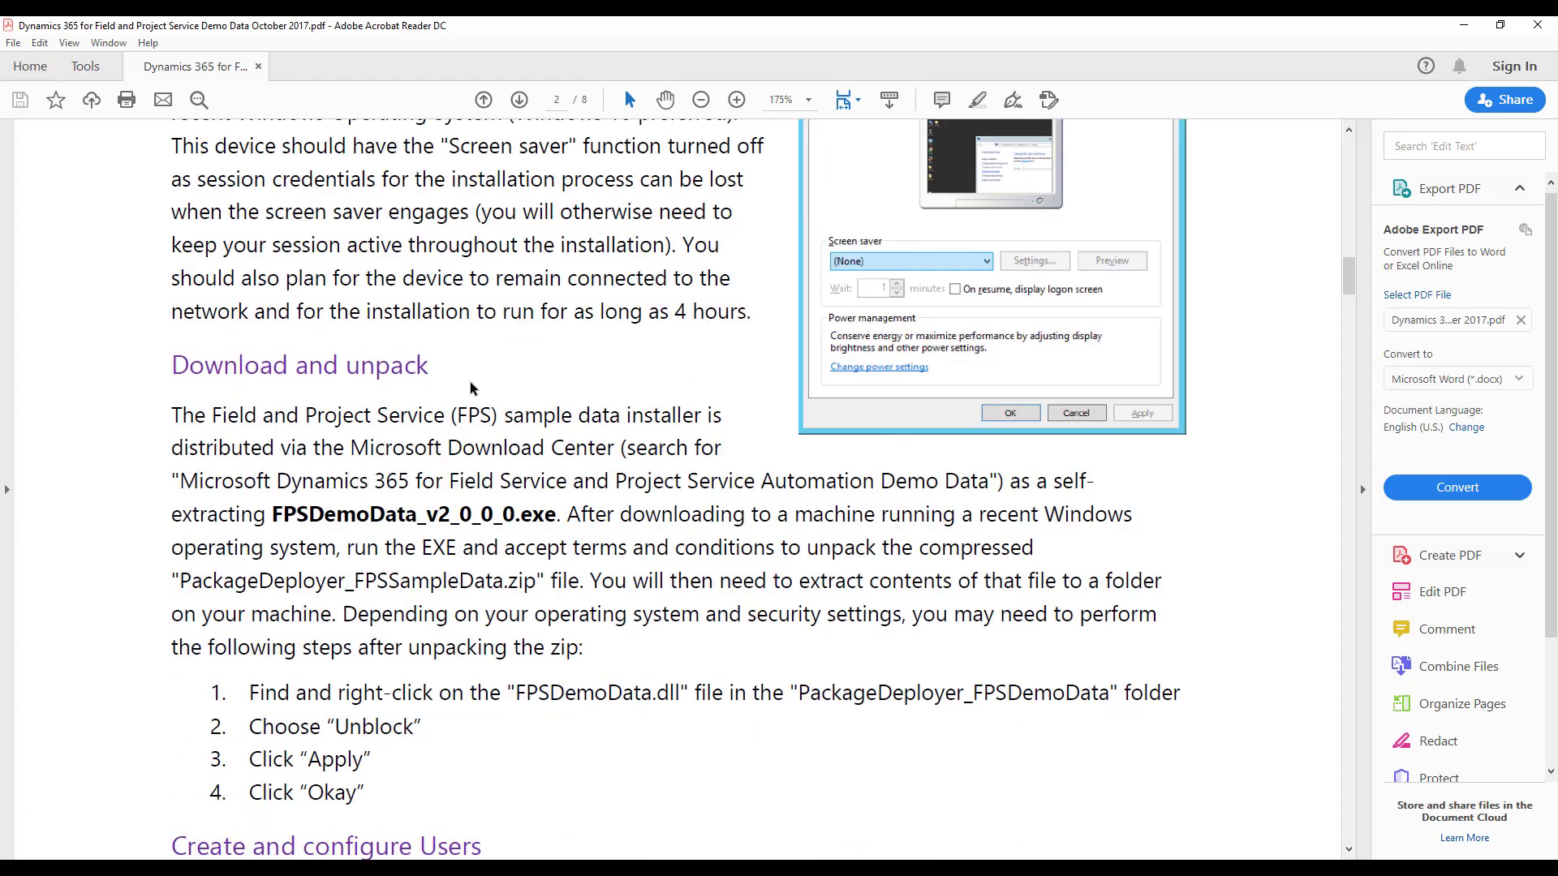
pyautogui.scroll(-2, 465, 382)
pyautogui.scroll(-3, 460, 400)
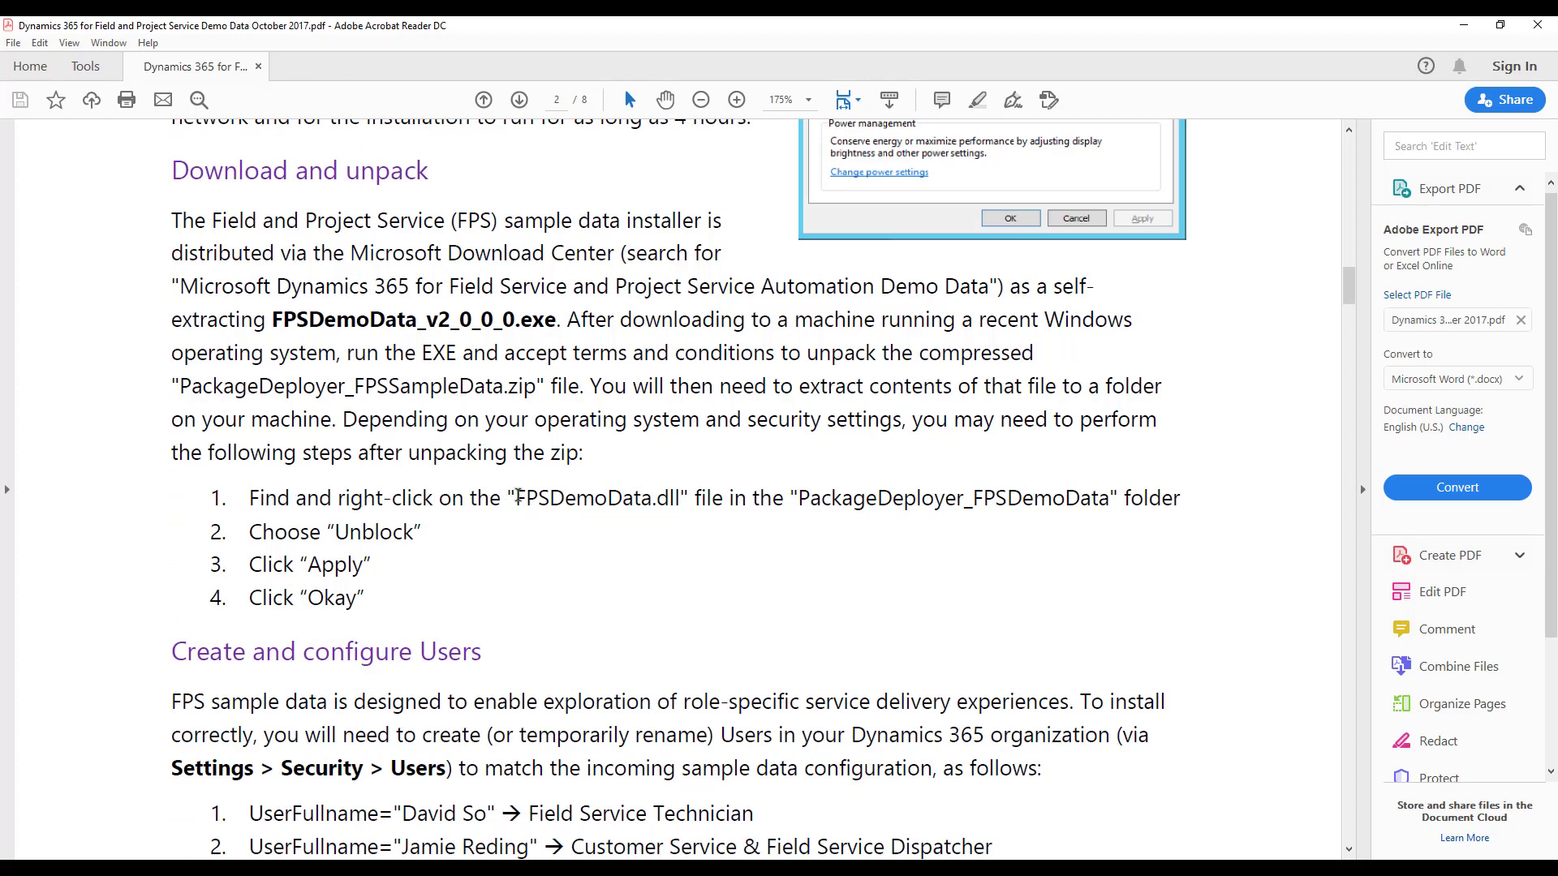
pyautogui.moveTo(516, 497); pyautogui.dragTo(689, 496)
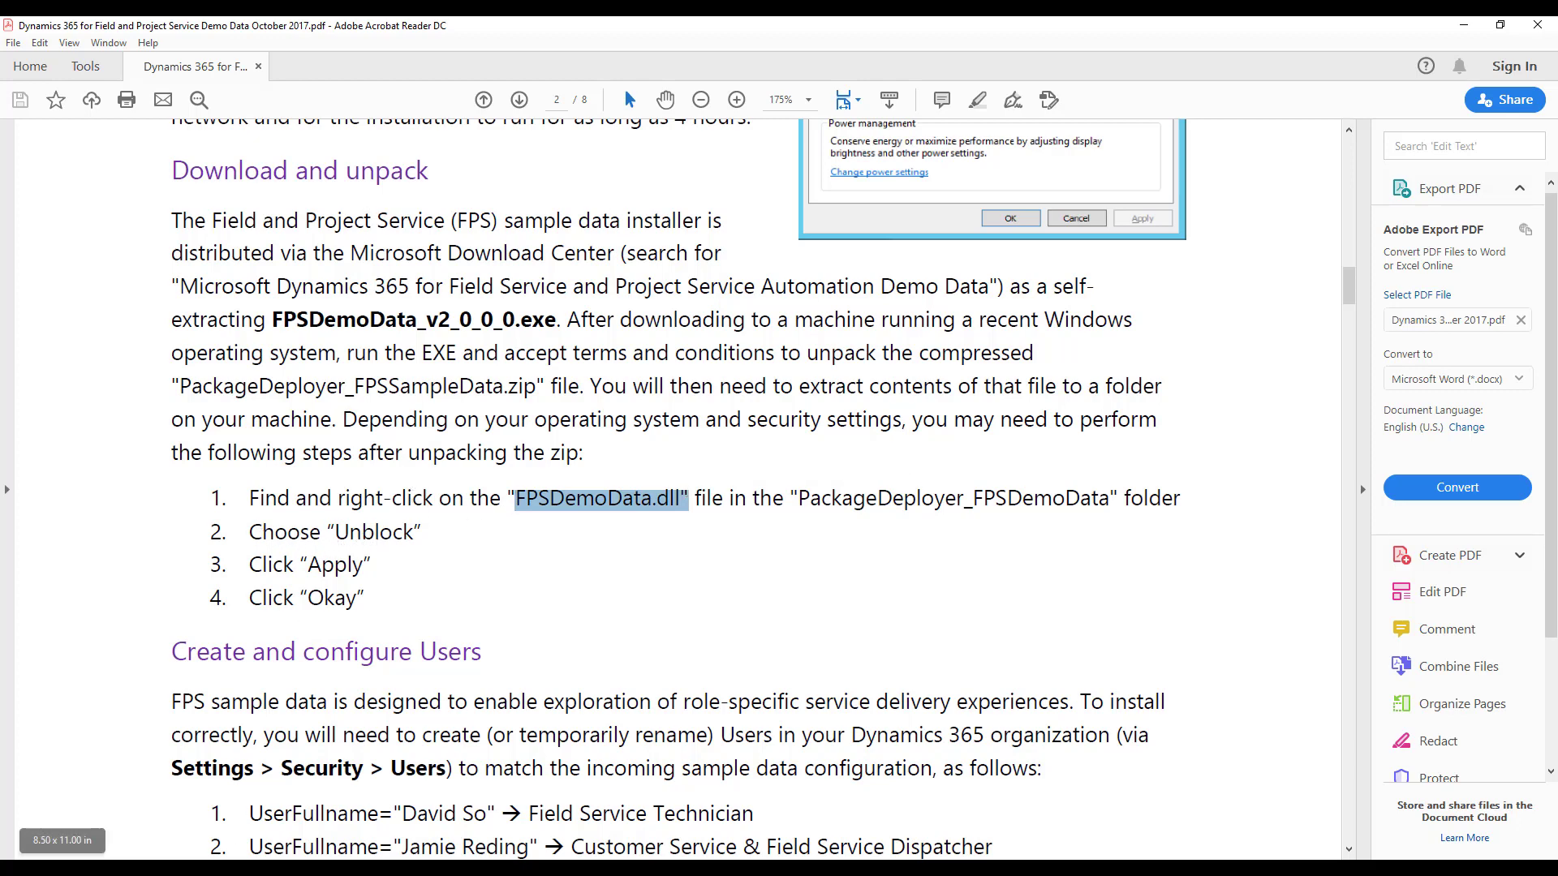
pyautogui.hotkey('alt', 'Tab')
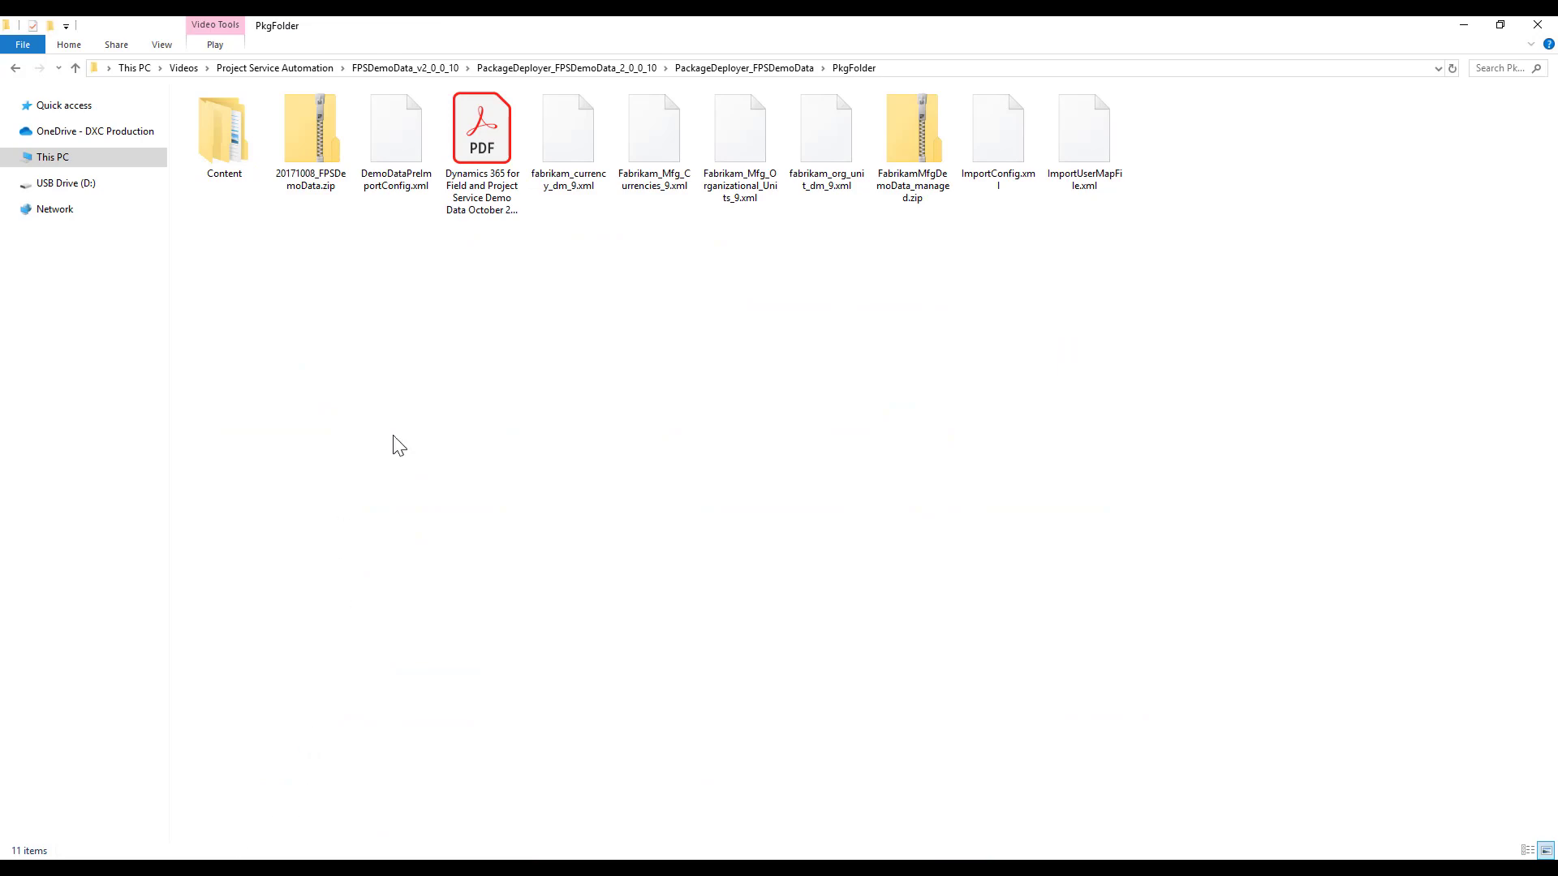
# Inspect FPSDemoData.dll's Properties in PackageDeployer_FPSDemoData, close them, and return to the guide.
pyautogui.click(76, 68)
pyautogui.write('fi')
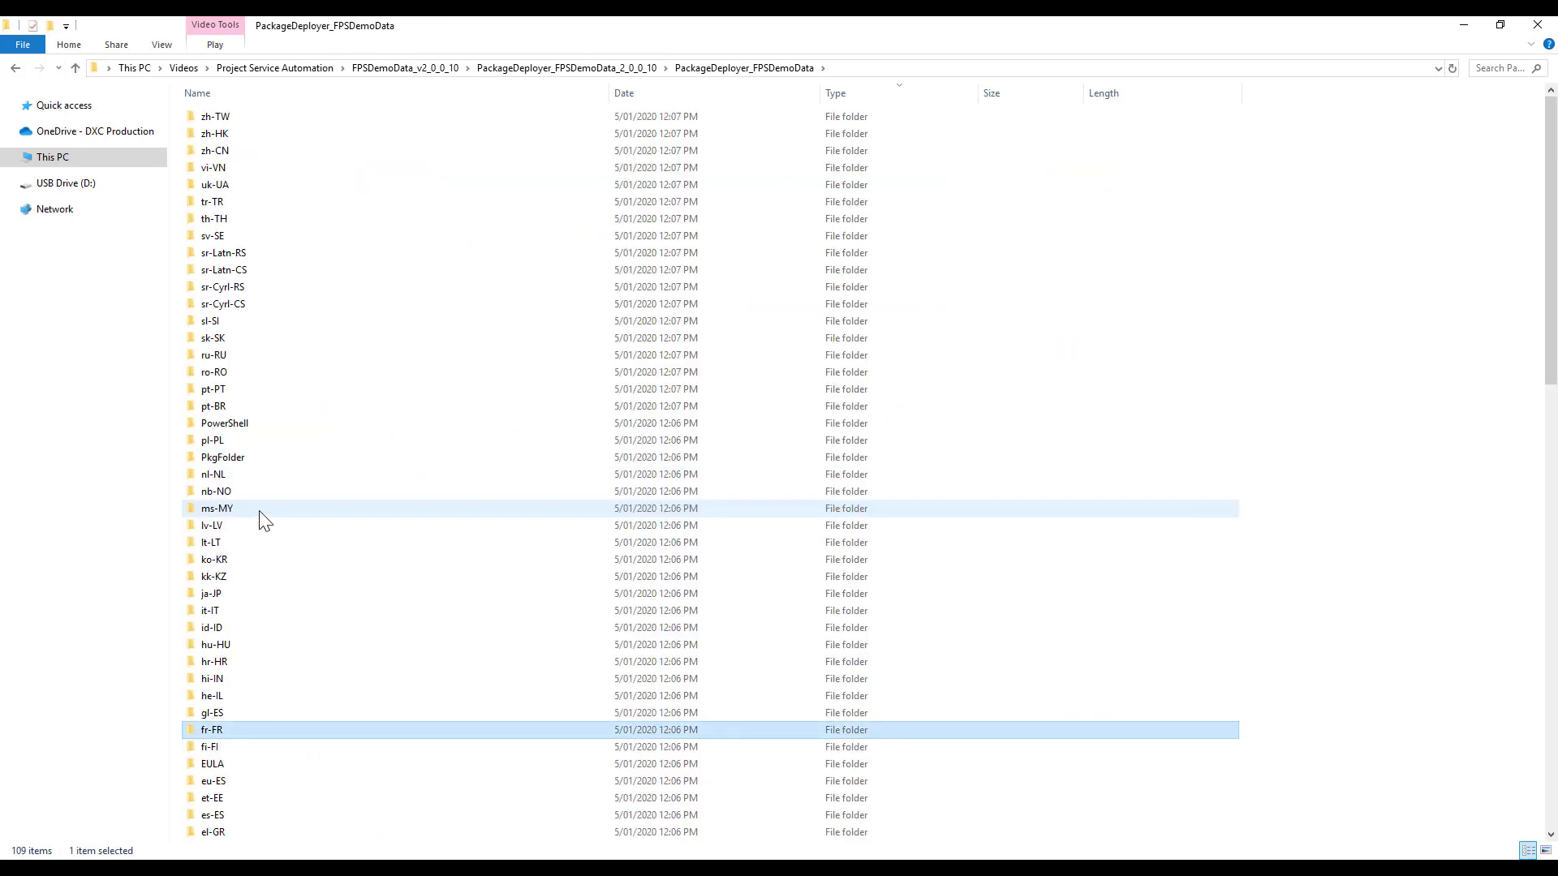
pyautogui.write('f')
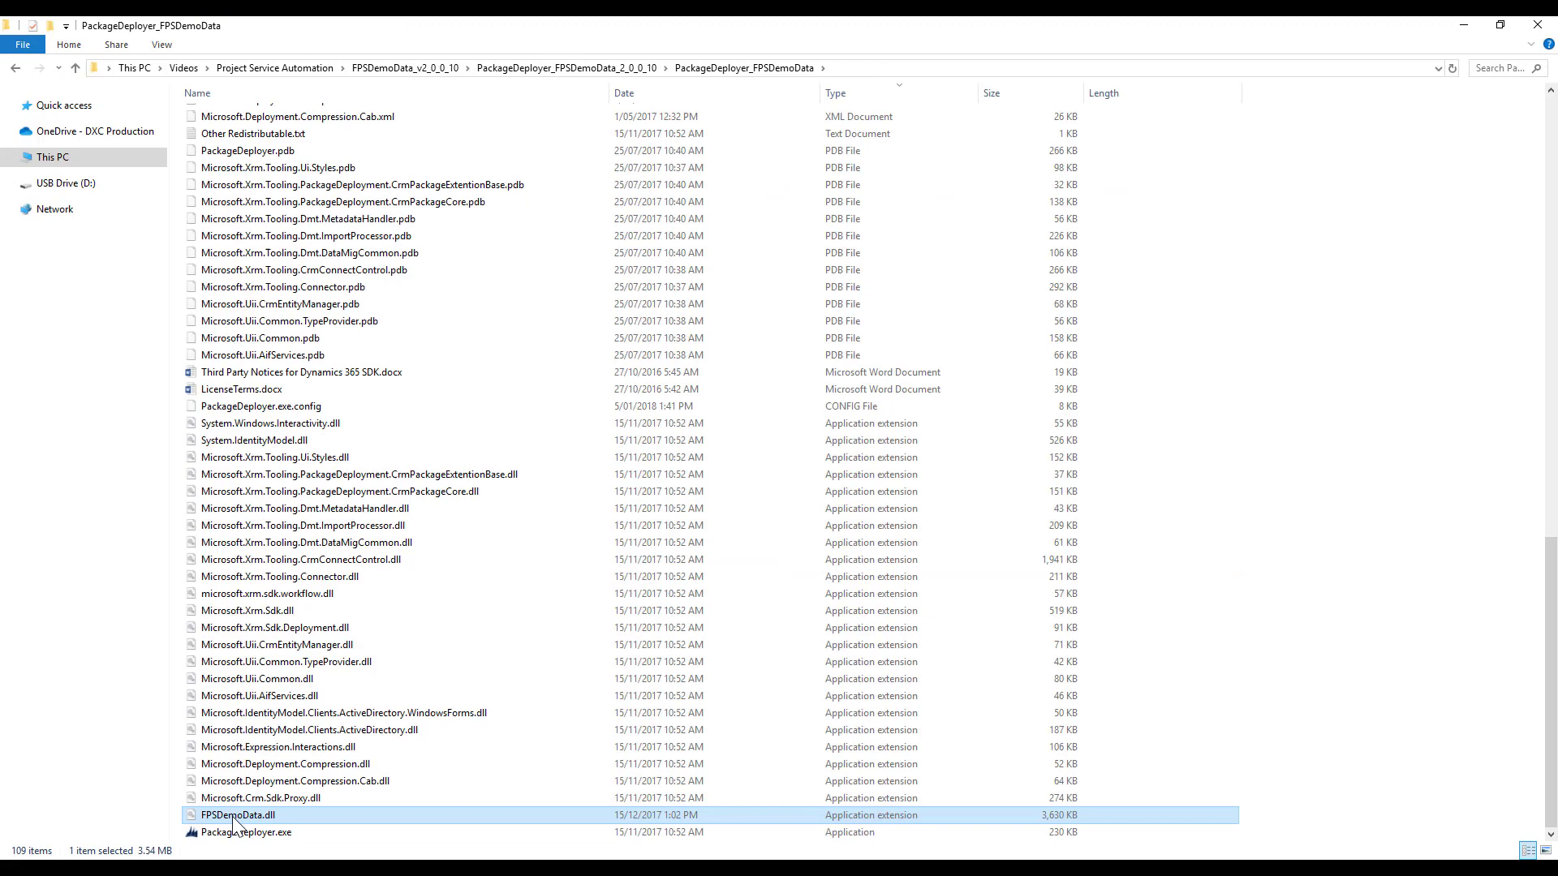
pyautogui.rightClick(235, 815)
pyautogui.click(259, 805)
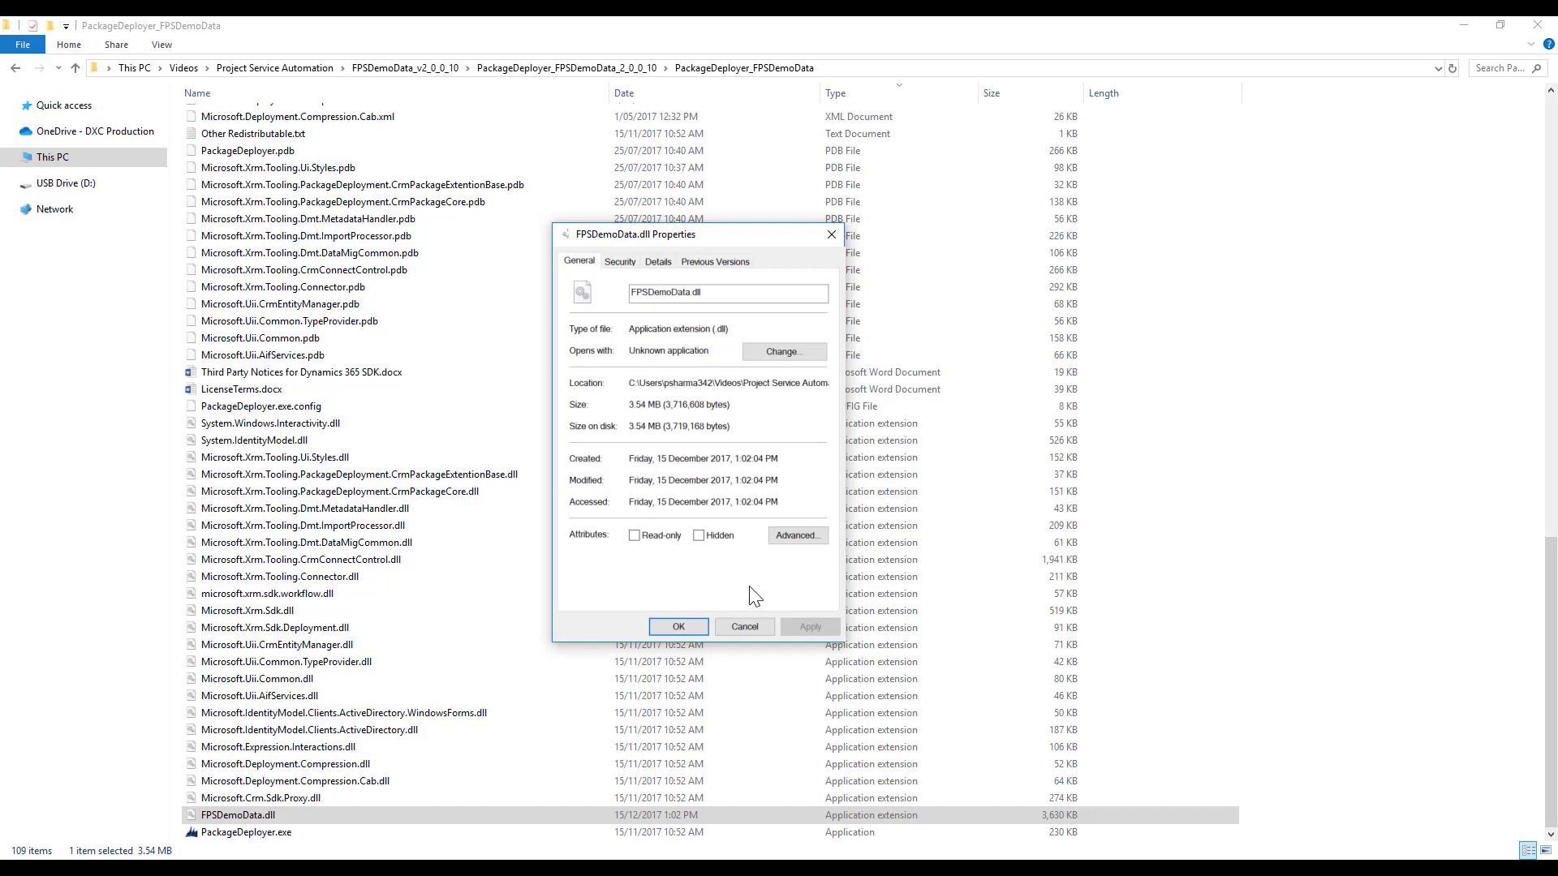
pyautogui.click(679, 627)
pyautogui.hotkey('alt', 'Tab')
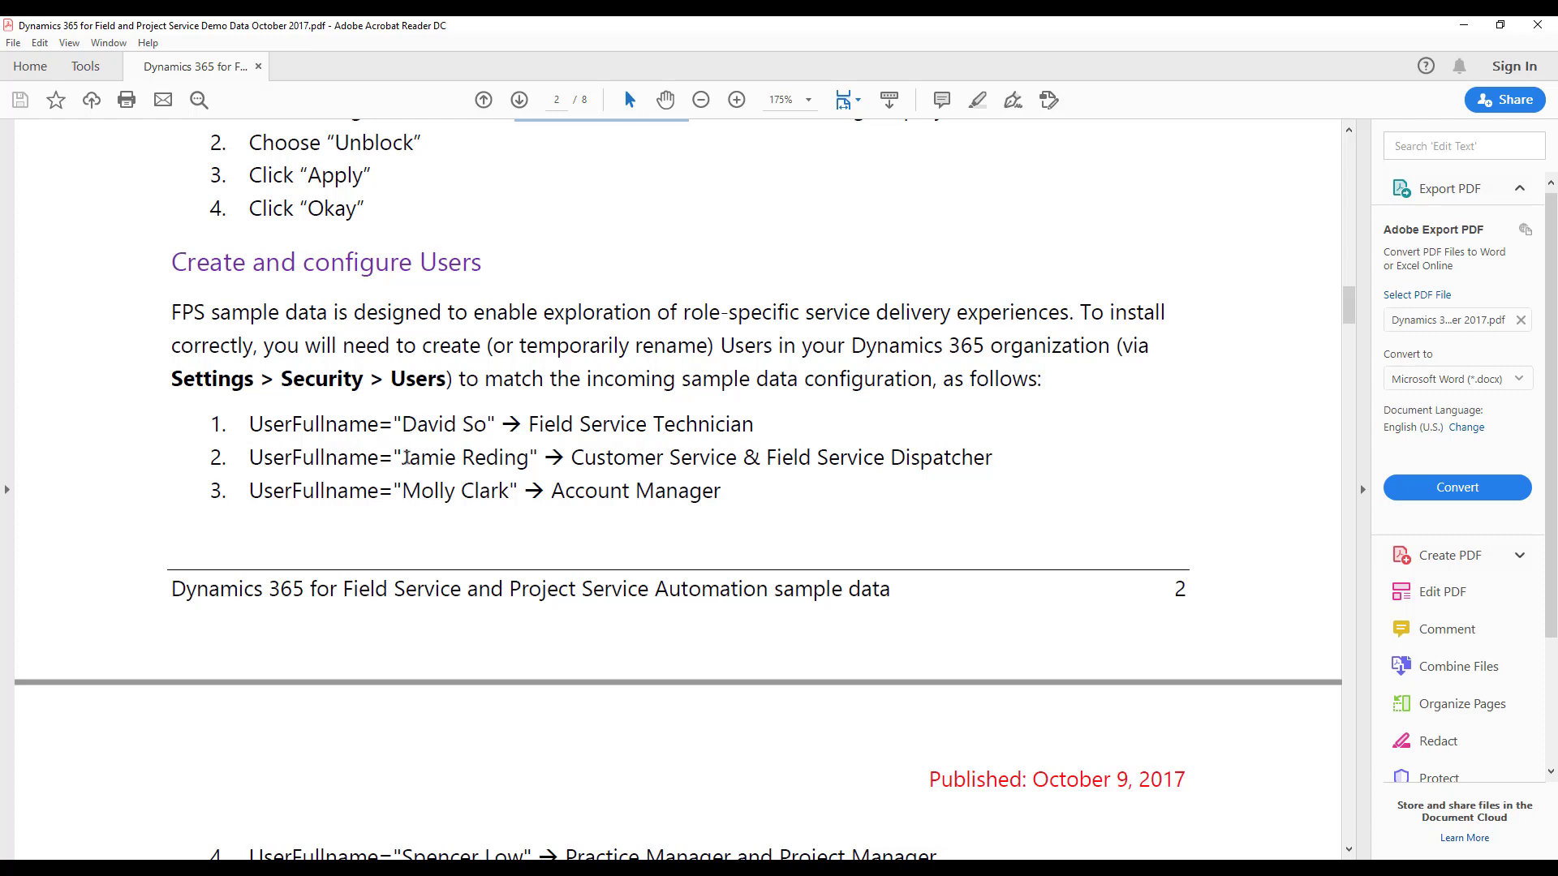
# Read page 3's instructions for updating ImportUserMapFile.xml, briefly highlighting its file name.
pyautogui.scroll(-3, 485, 485)
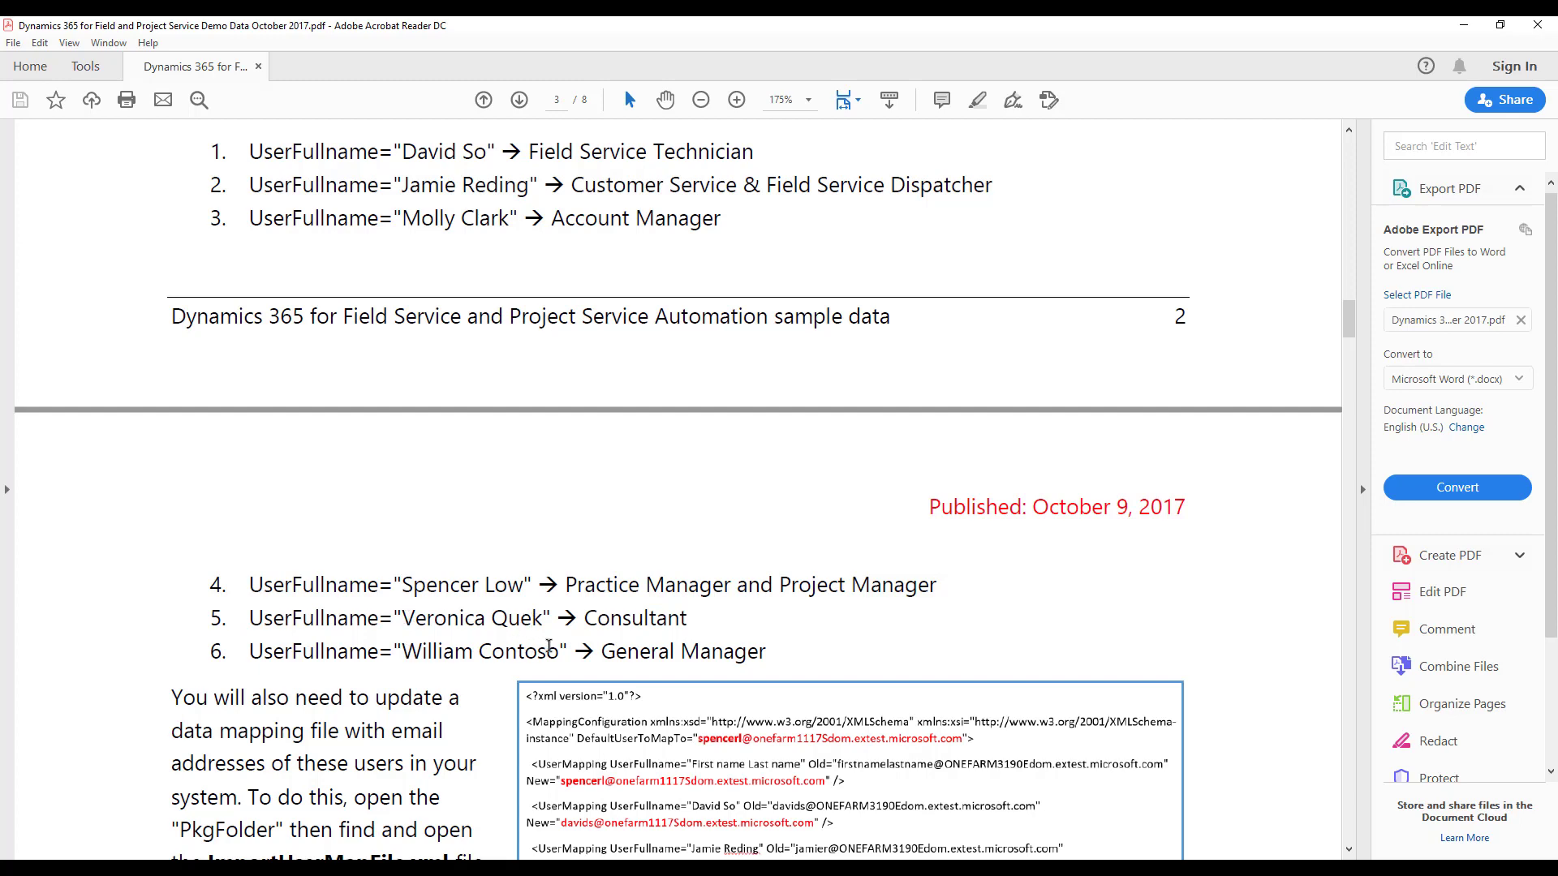
pyautogui.scroll(1, 398, 605)
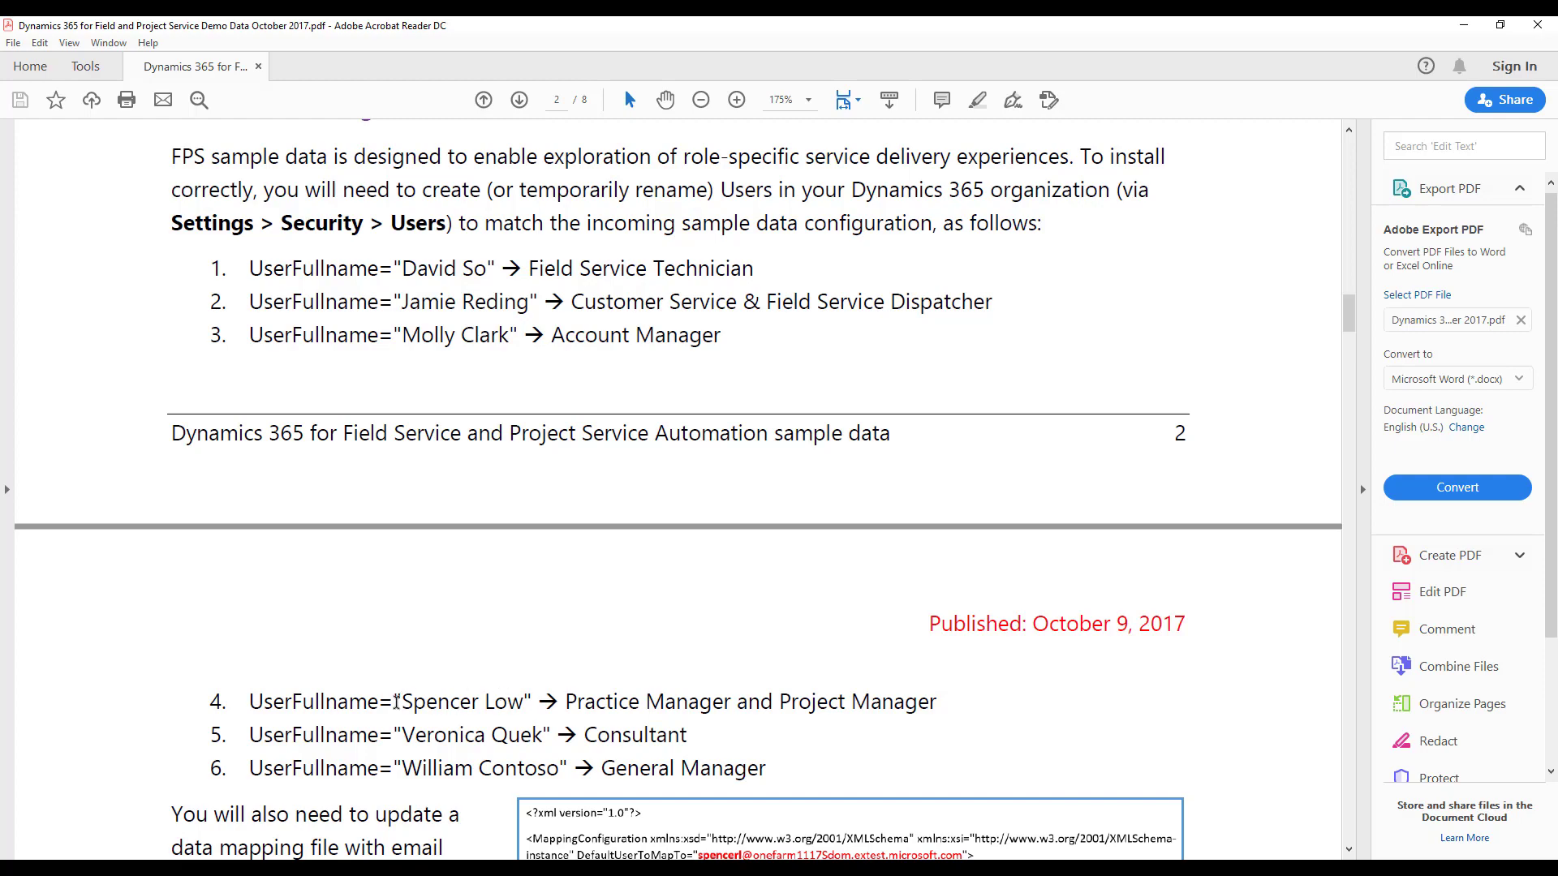
pyautogui.scroll(-3, 449, 703)
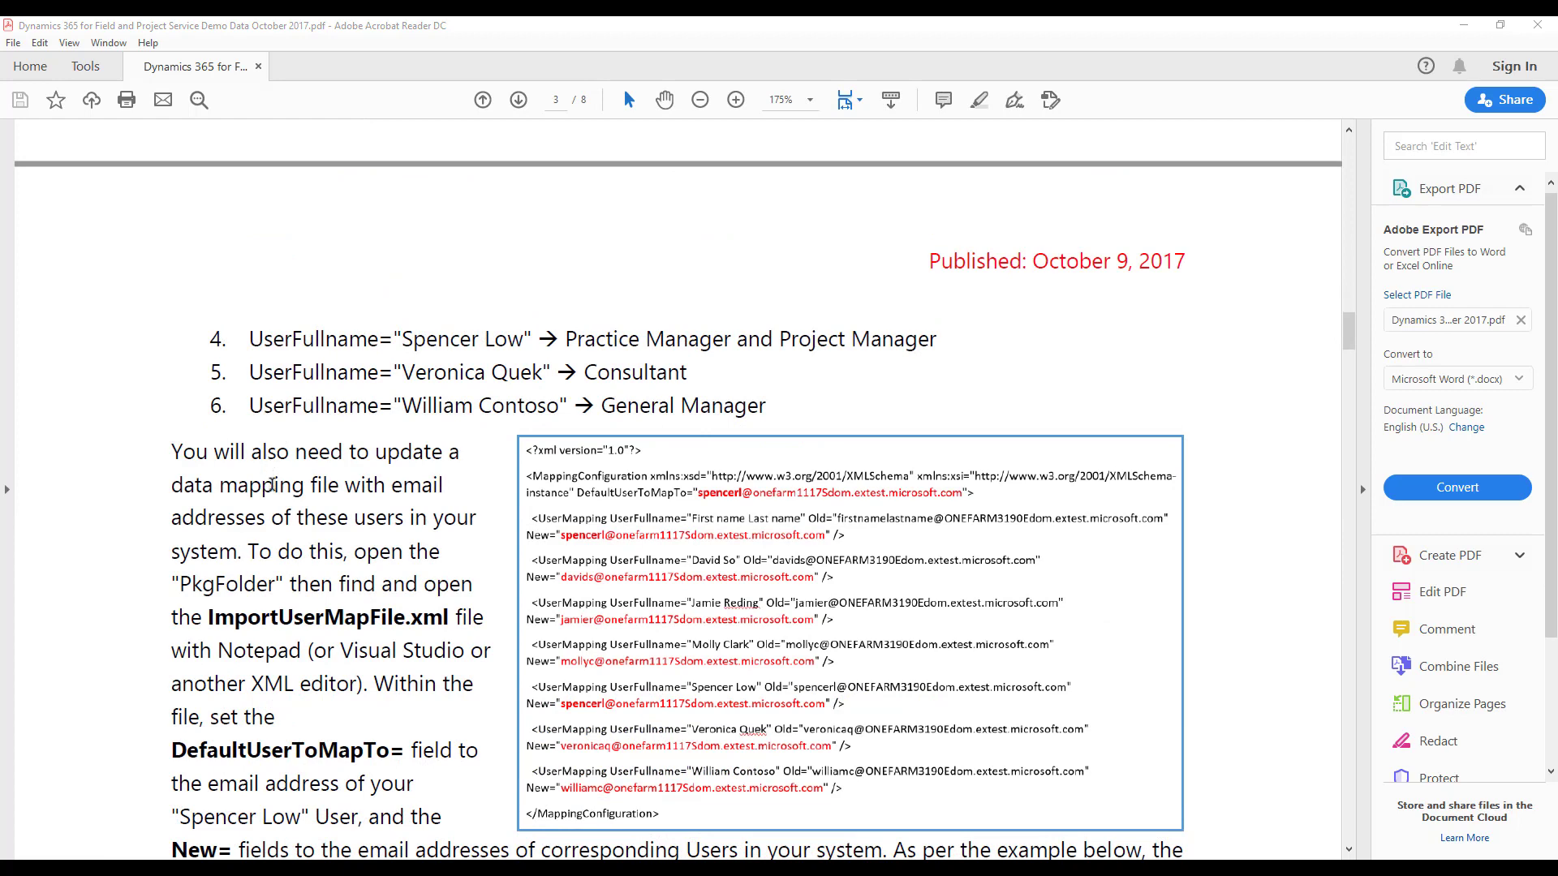
pyautogui.scroll(-1, 270, 479)
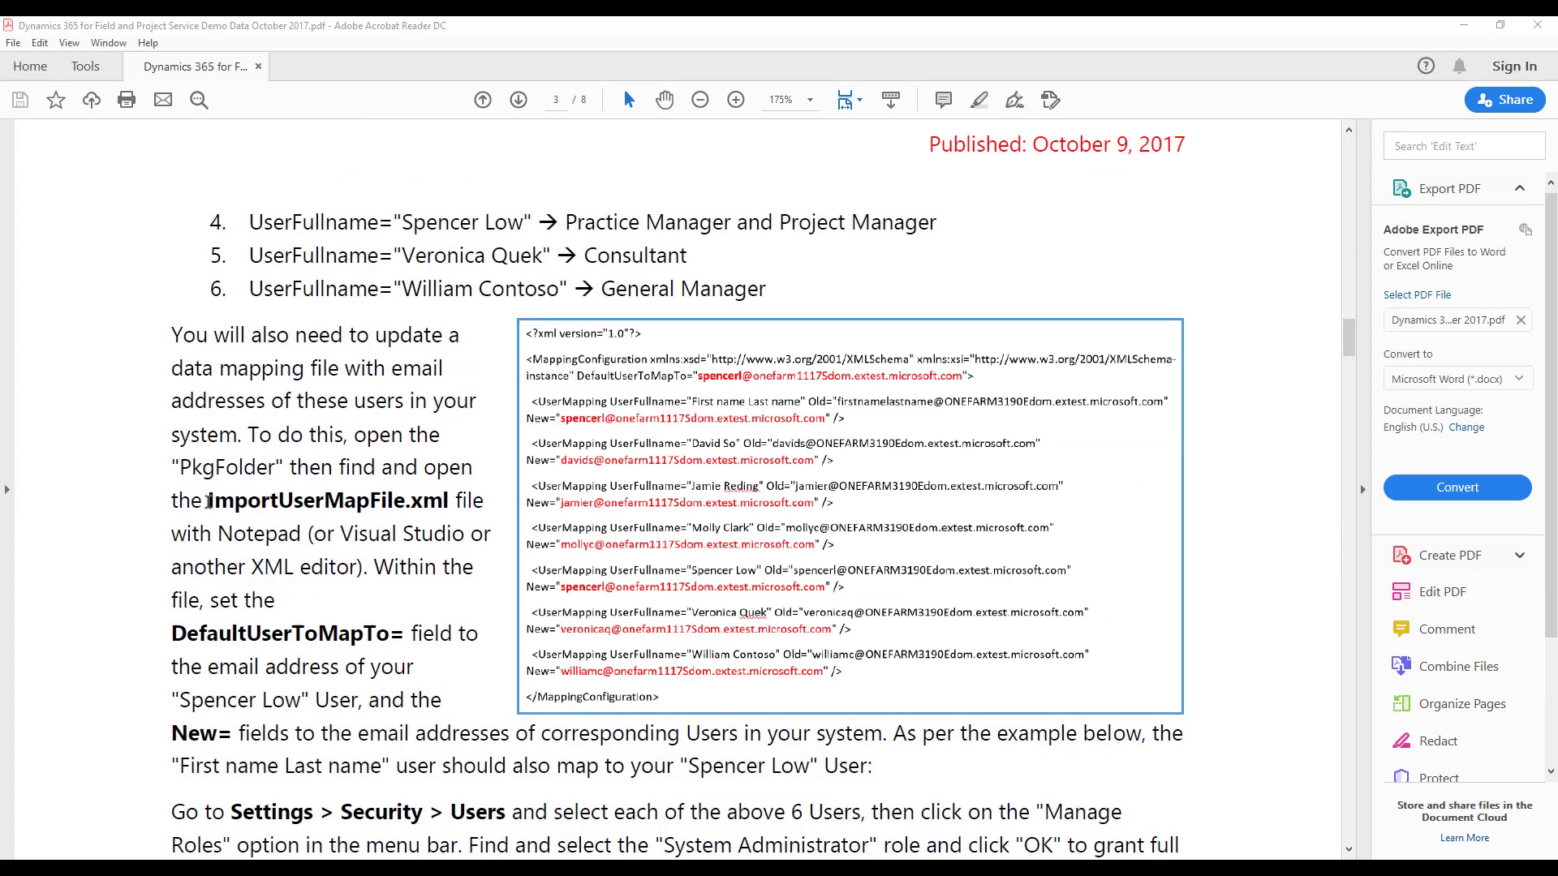
pyautogui.moveTo(210, 501); pyautogui.dragTo(448, 505)
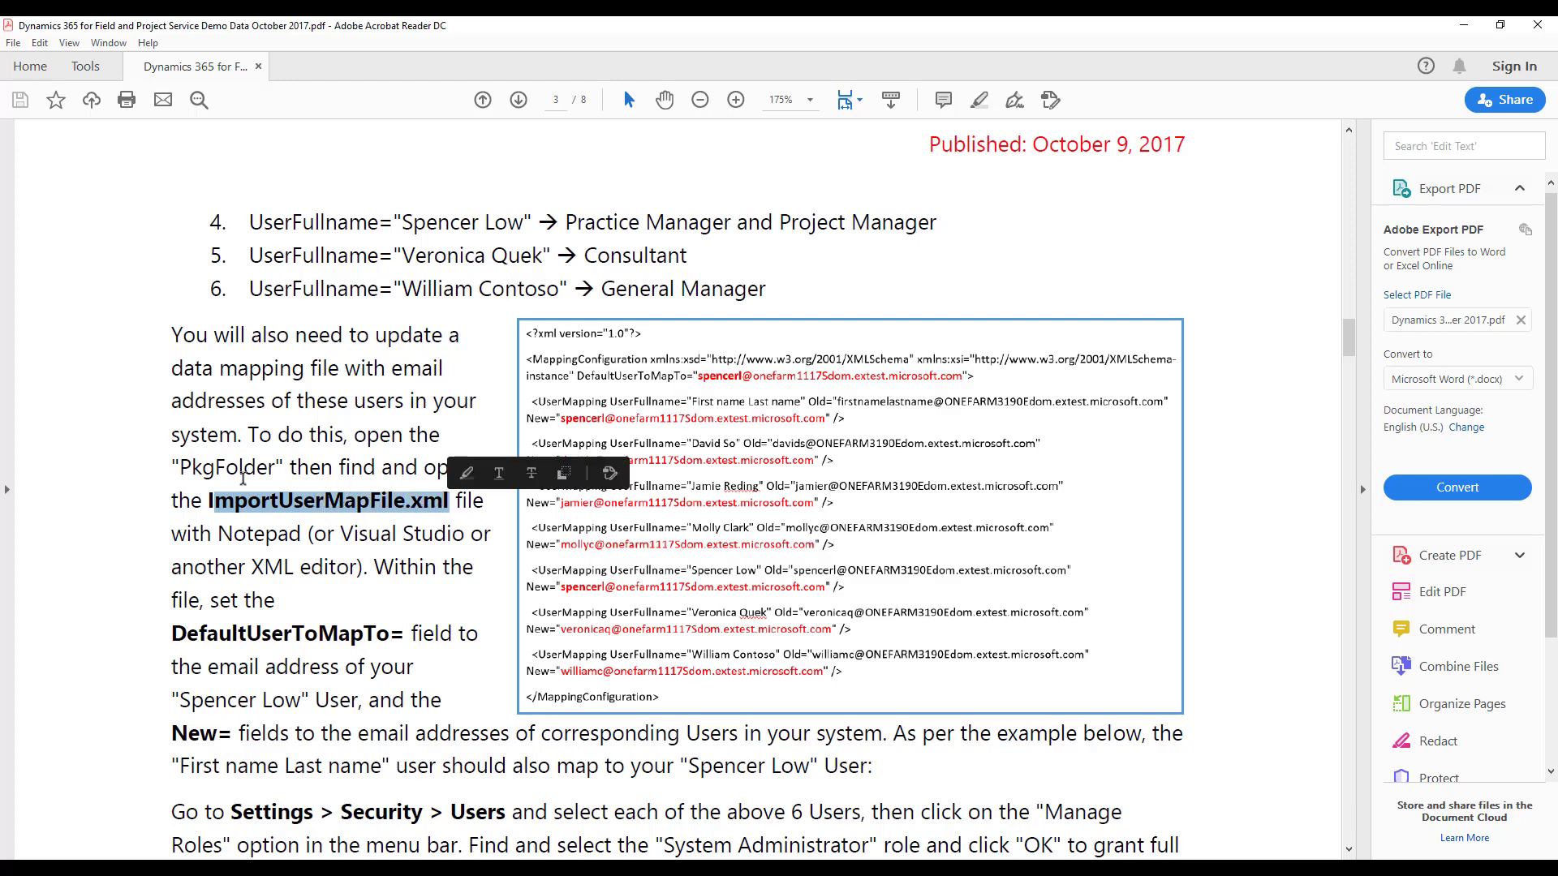
pyautogui.click(568, 443)
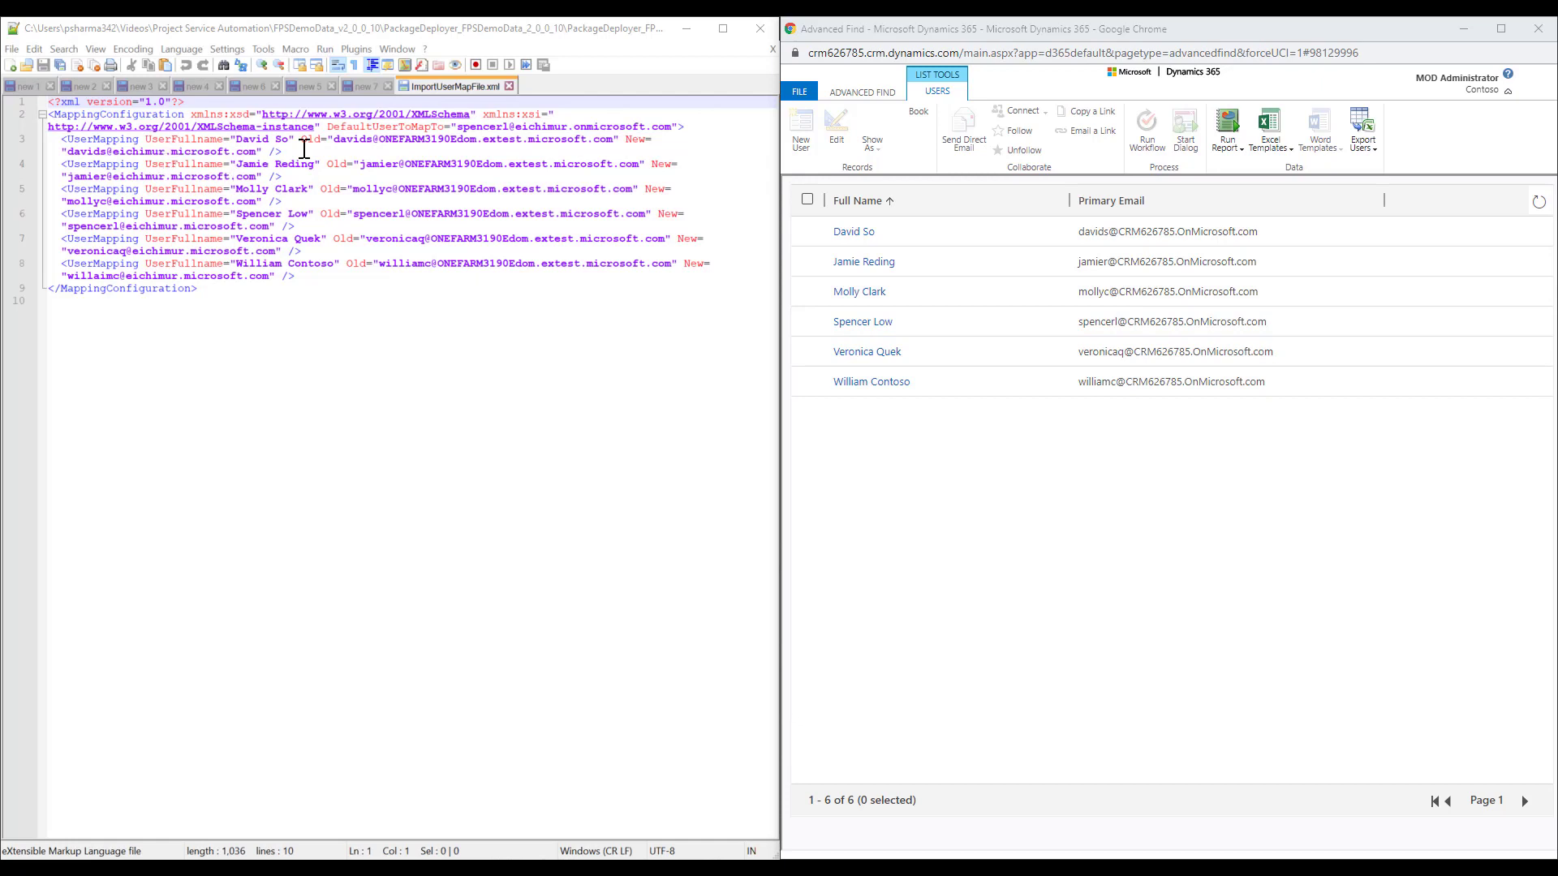
# Replace line 3's New= address with the user's Dynamics 365 primary email.
pyautogui.moveTo(303, 142); pyautogui.dragTo(308, 139)
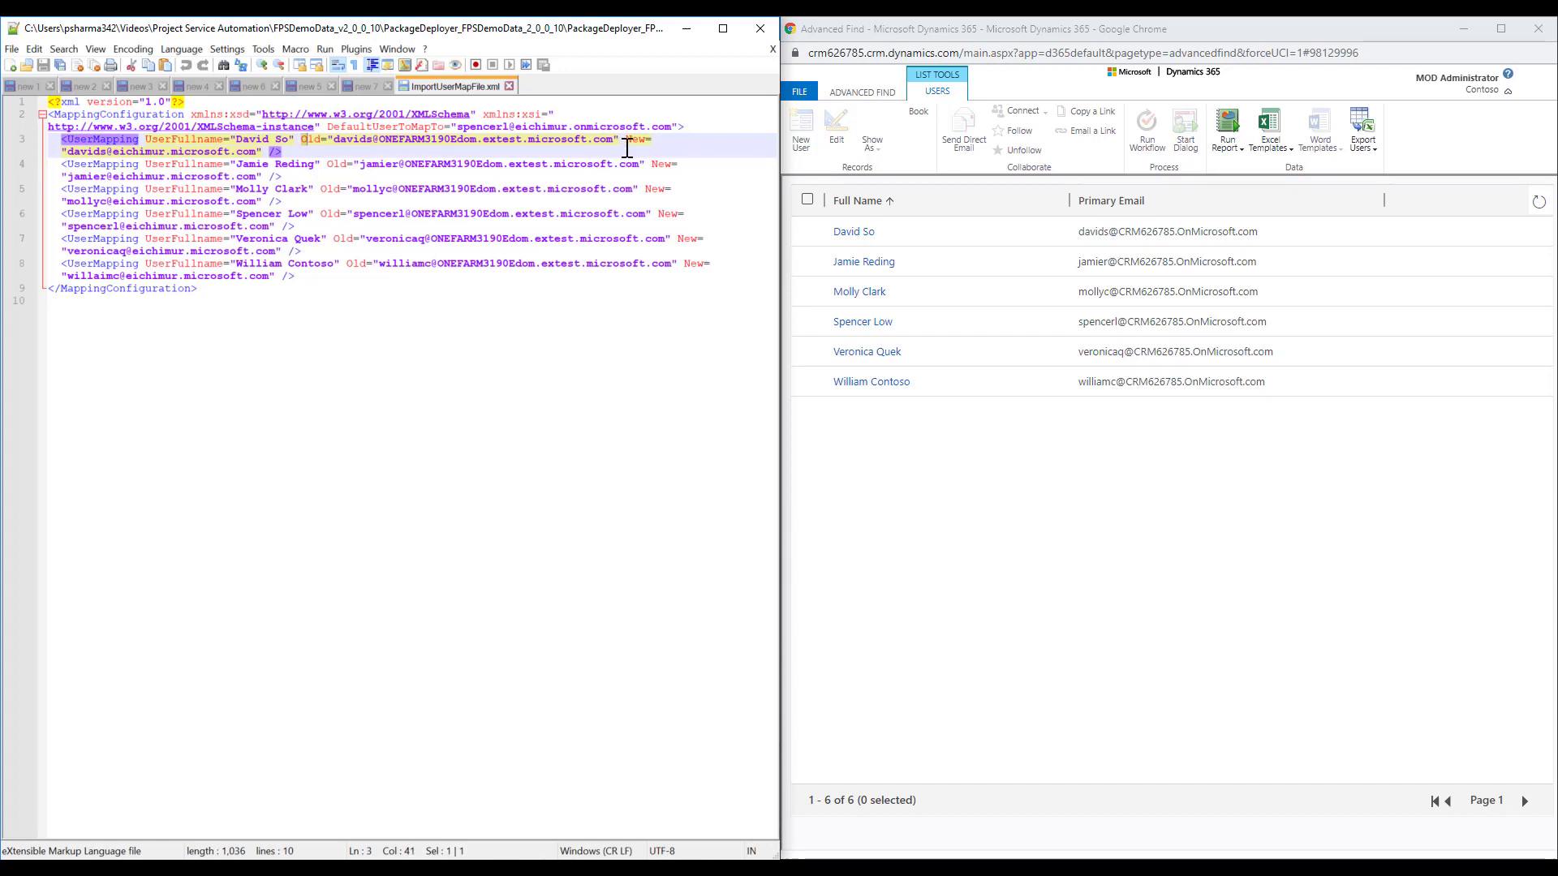
pyautogui.moveTo(626, 139); pyautogui.dragTo(481, 154)
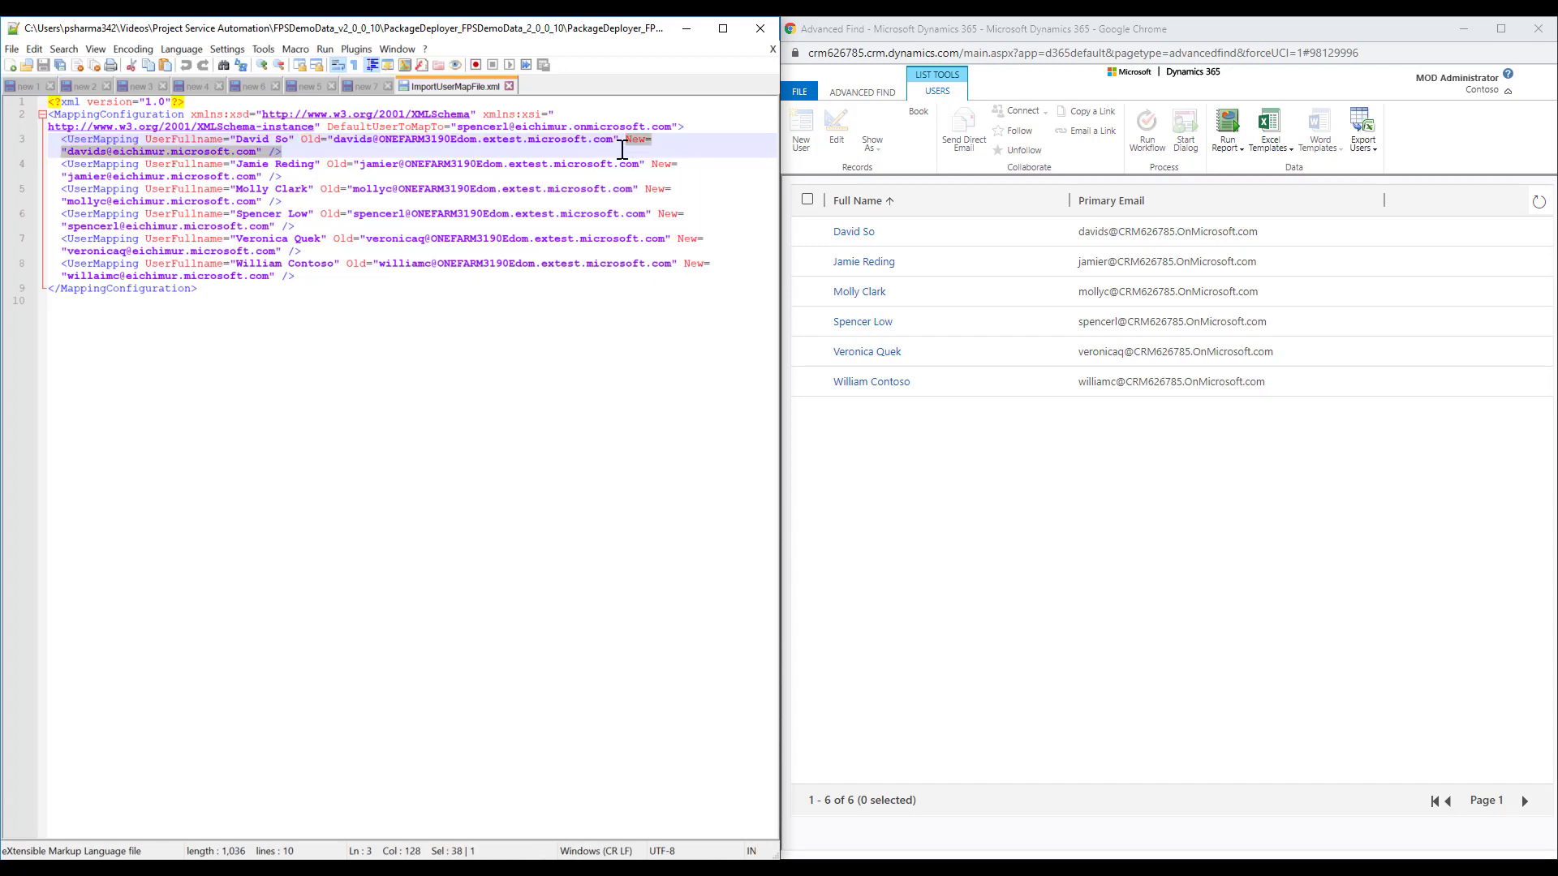
pyautogui.click(73, 151)
pyautogui.moveTo(67, 151); pyautogui.dragTo(258, 152)
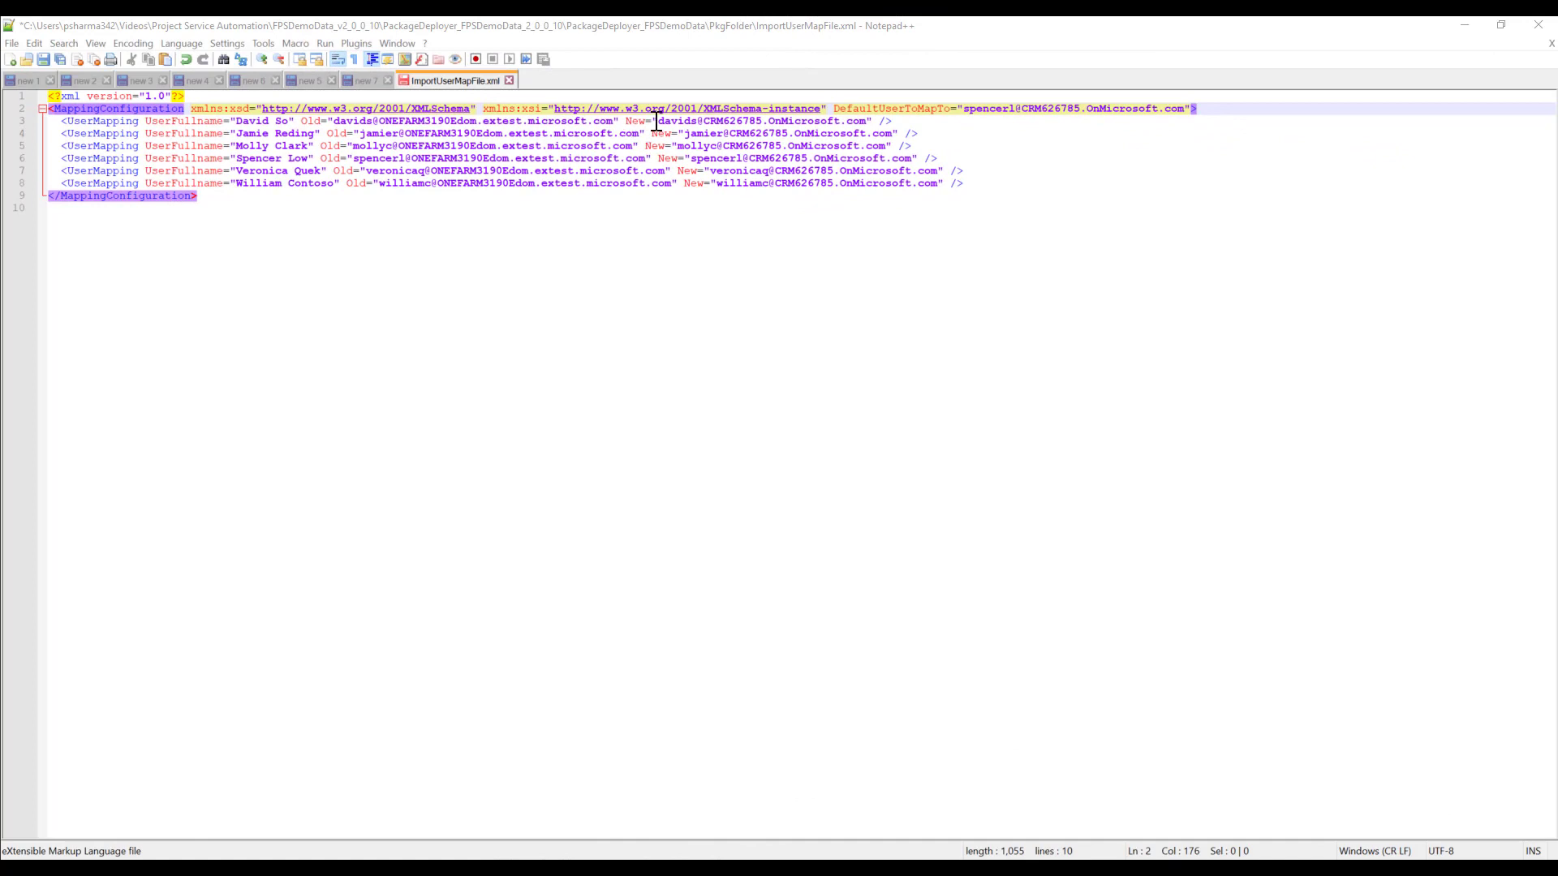
pyautogui.moveTo(661, 121); pyautogui.dragTo(687, 123)
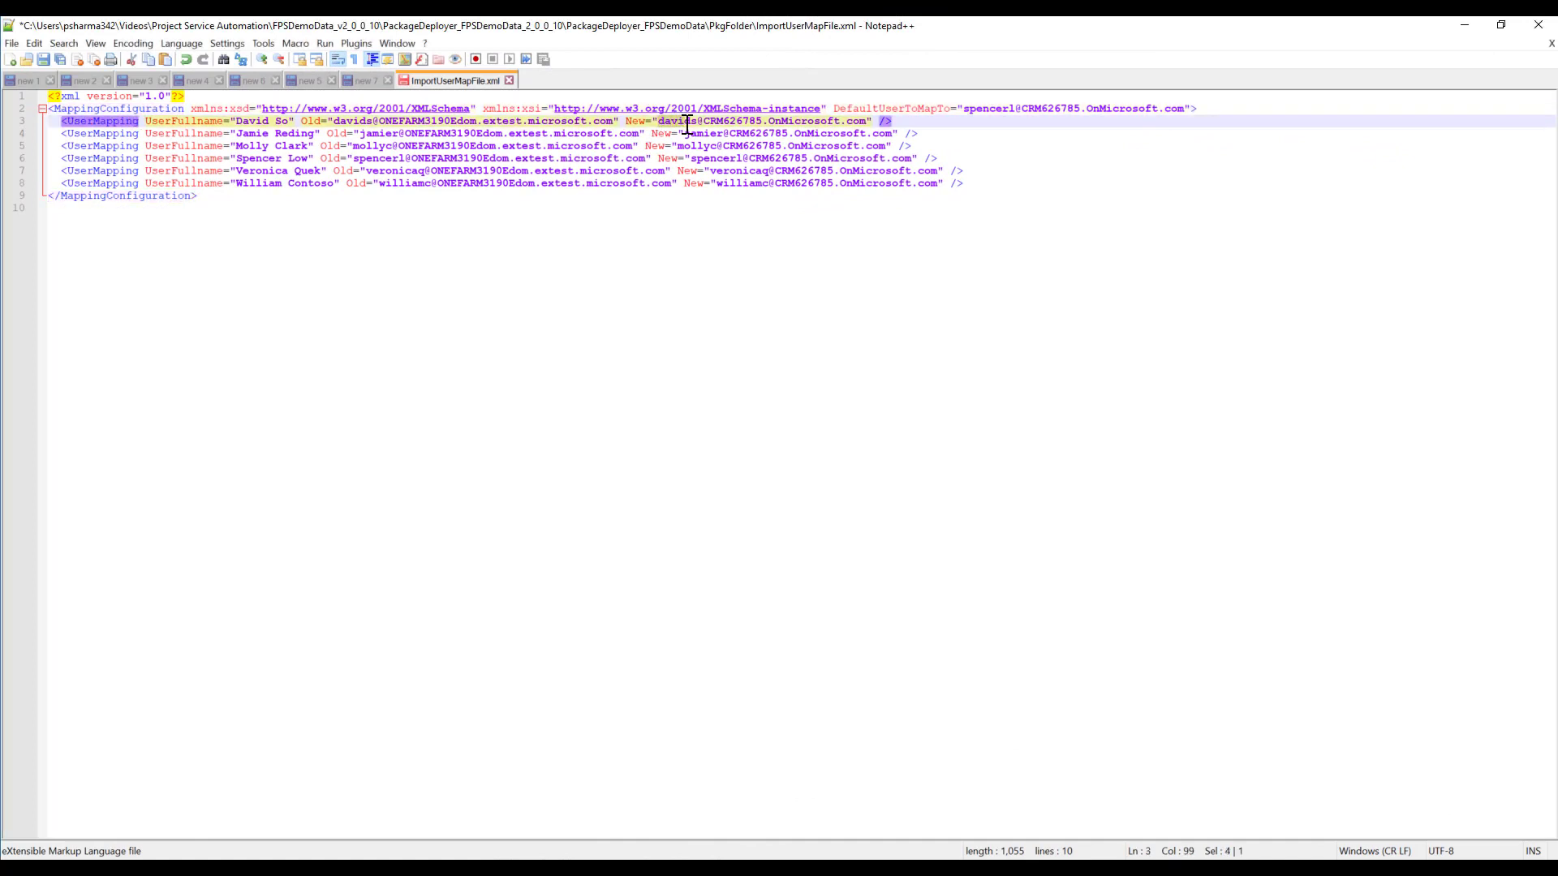
# Work through the user mappings on lines 4 to 8 of ImportUserMapFile.xml.
pyautogui.click(699, 133)
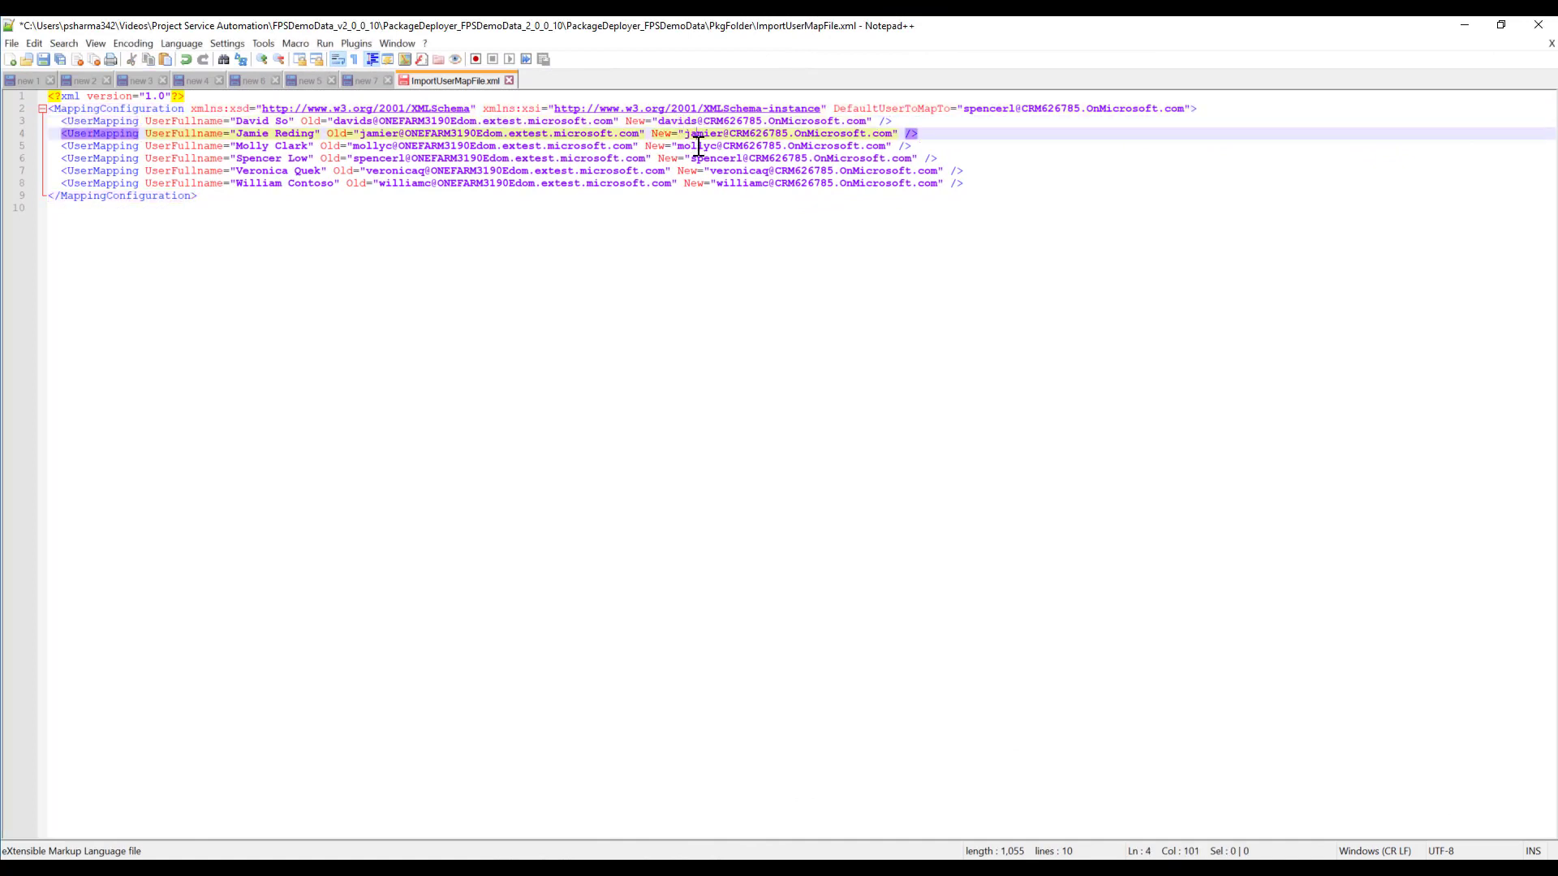
pyautogui.click(698, 147)
pyautogui.click(712, 158)
pyautogui.click(726, 171)
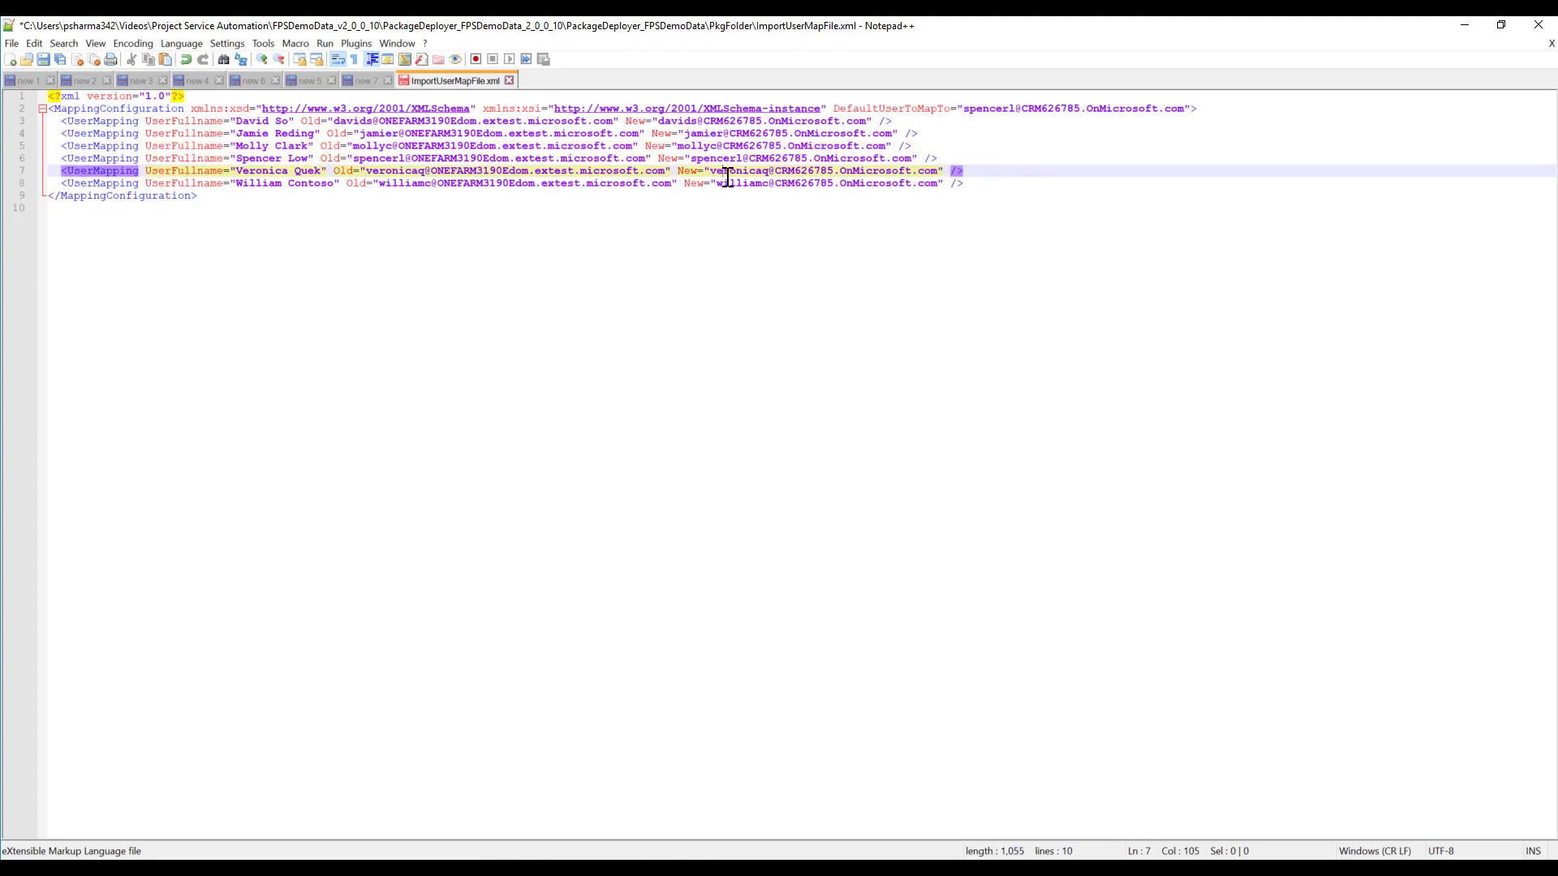
pyautogui.click(729, 183)
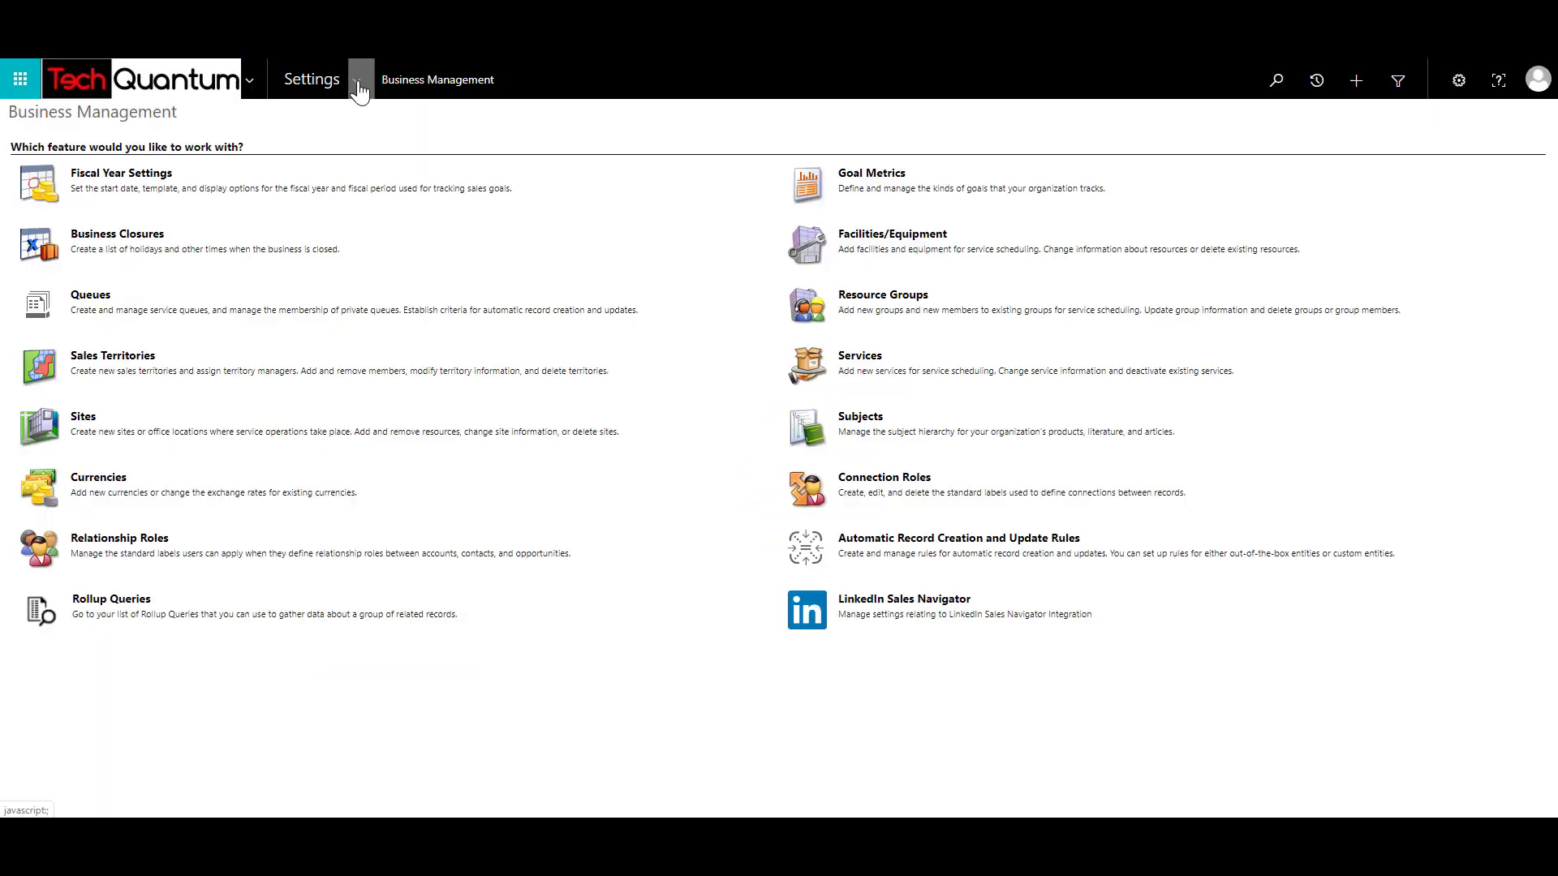
# In Security > Enabled Users, assign the System Administrator role to the selected user.
pyautogui.click(360, 85)
pyautogui.click(552, 265)
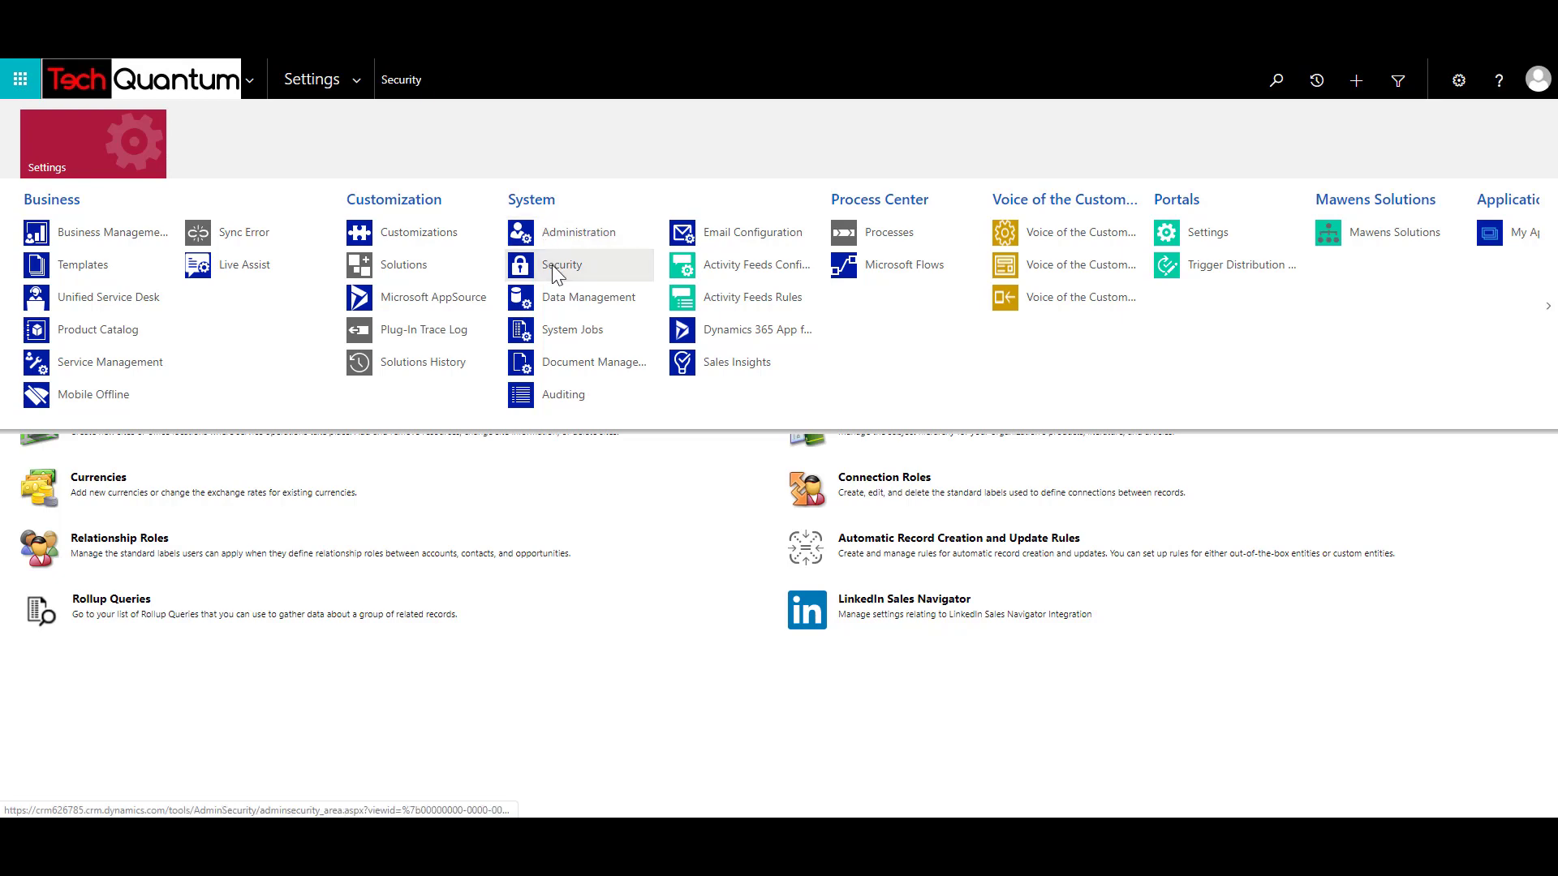
pyautogui.click(82, 180)
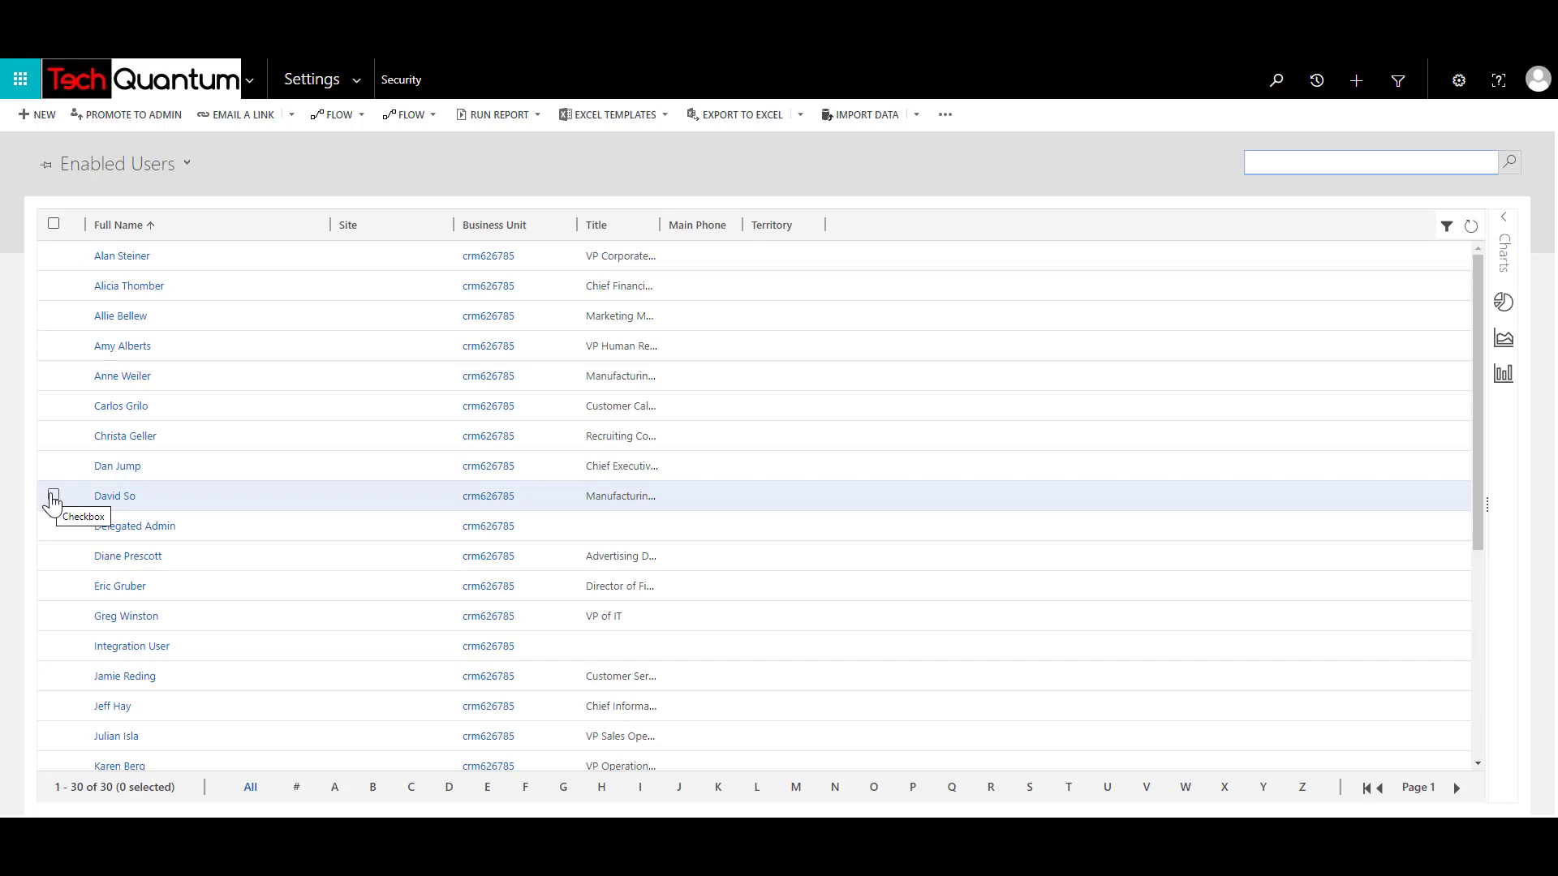
pyautogui.click(53, 495)
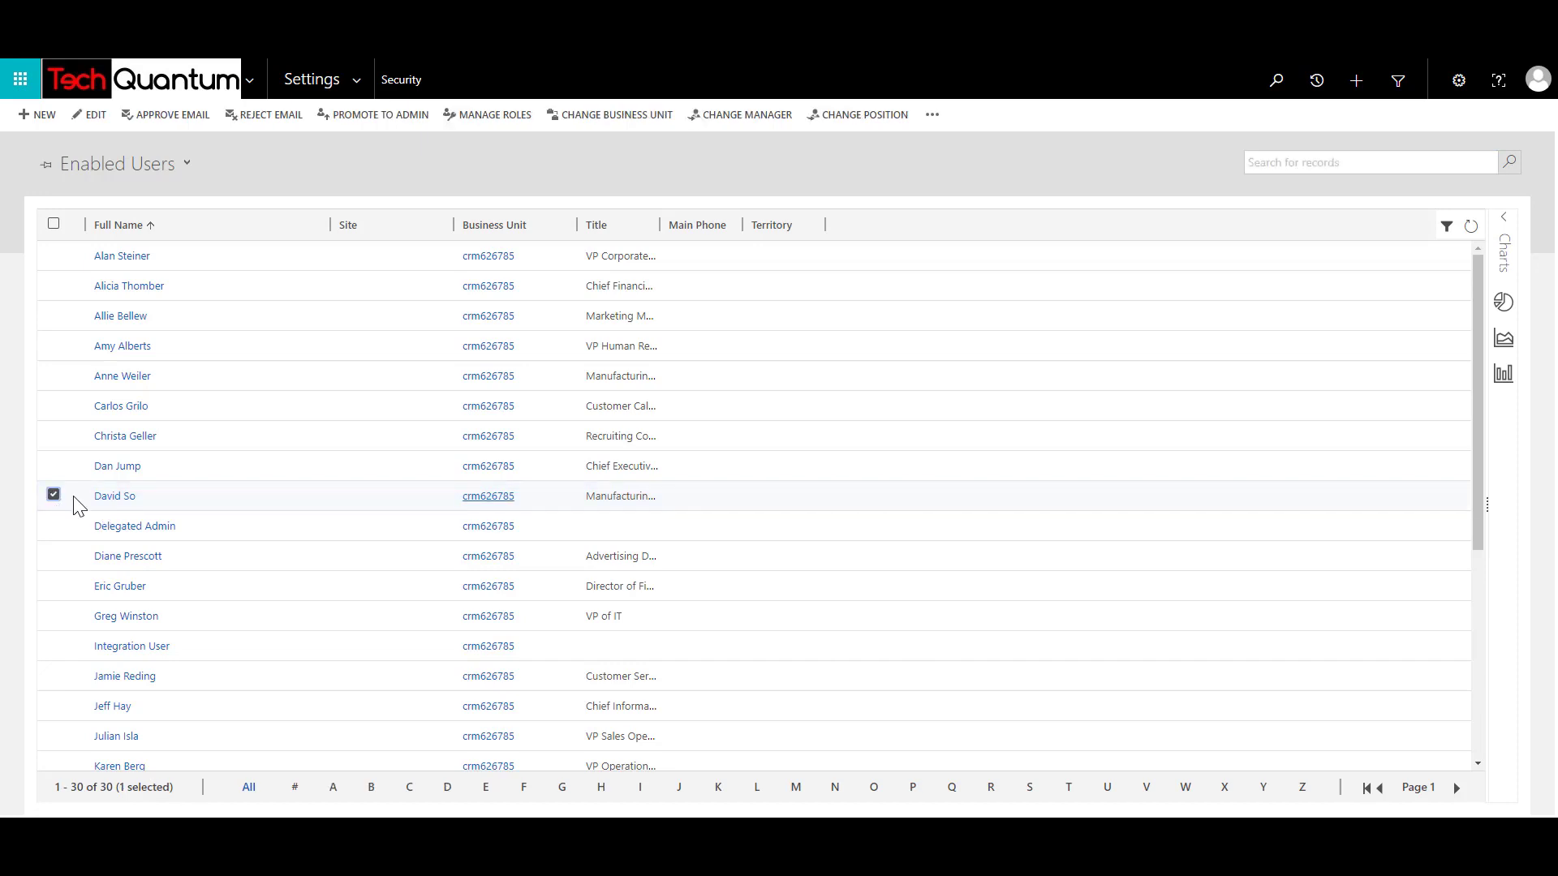
pyautogui.click(501, 119)
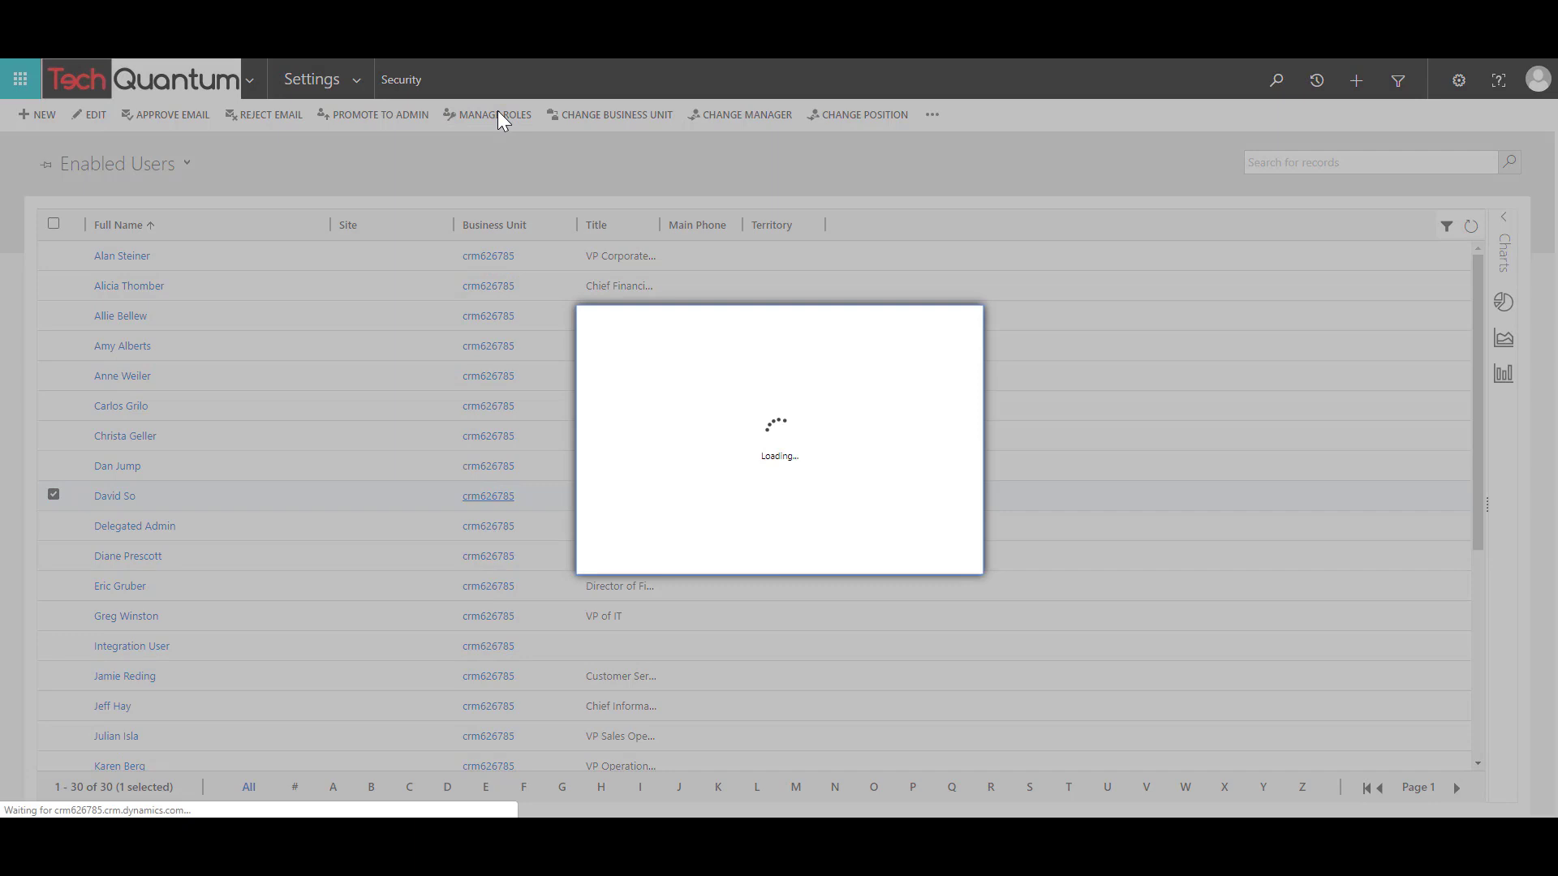
pyautogui.moveTo(954, 433); pyautogui.dragTo(960, 488)
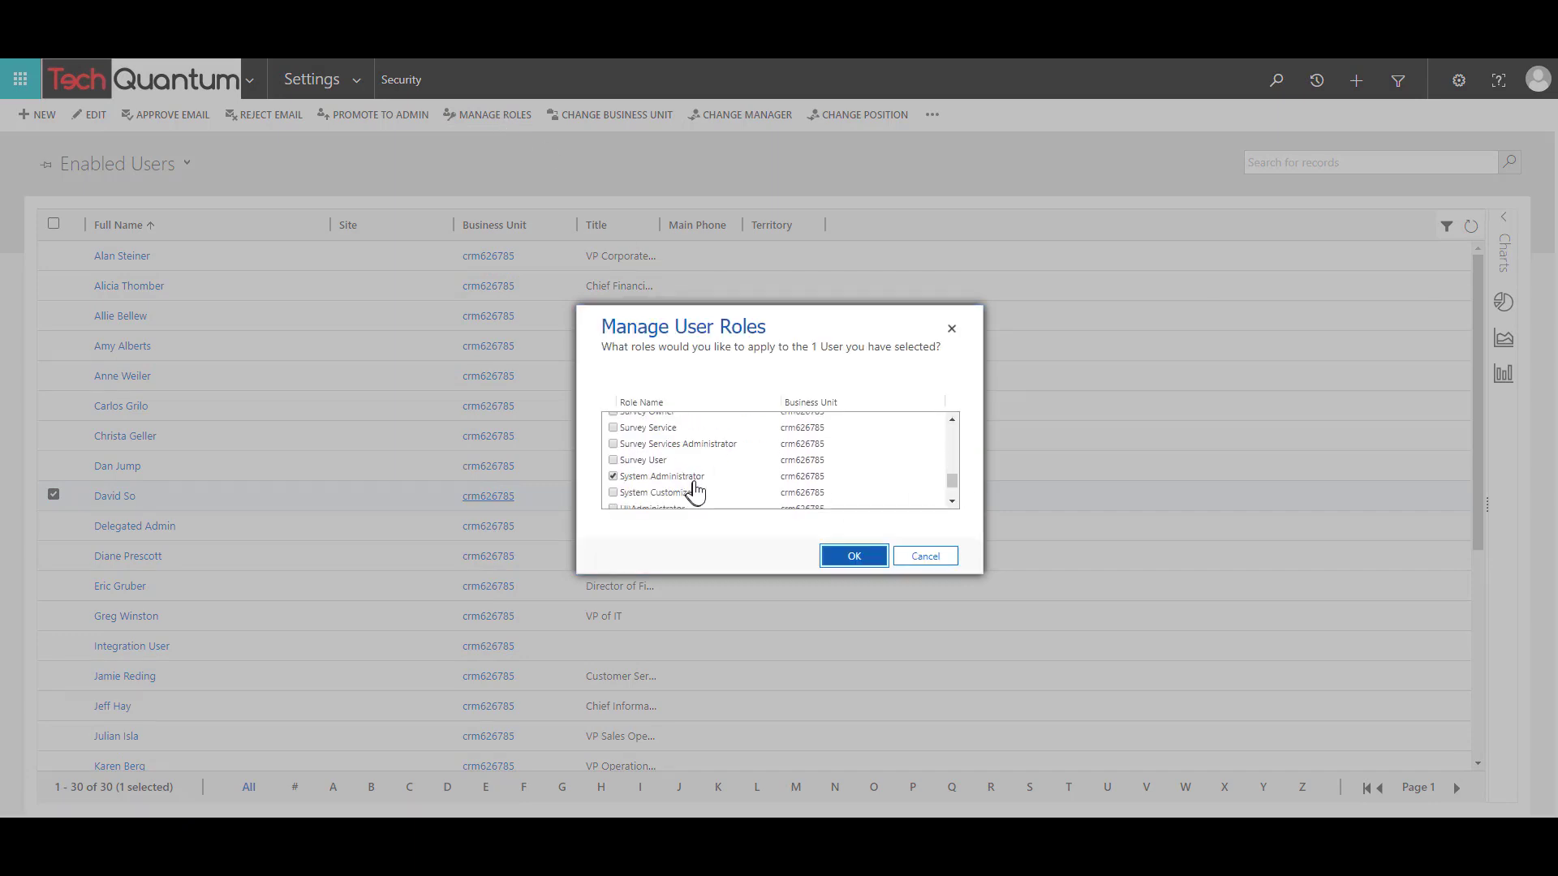
pyautogui.click(836, 558)
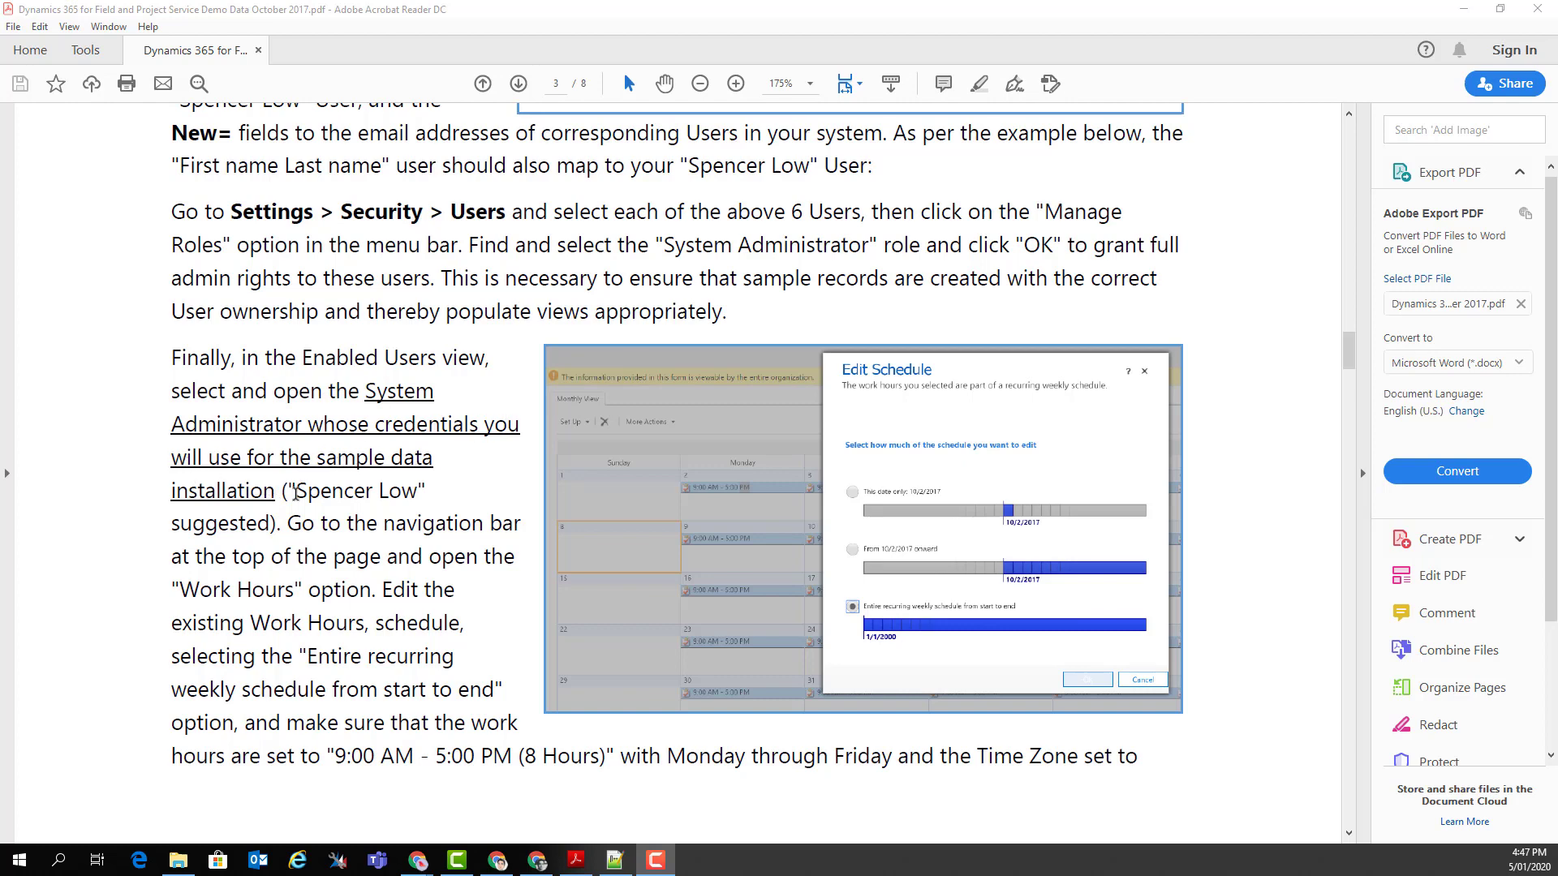
# Read the Work Hours instructions, note the suggested admin user, and scroll to the top of page 4.
pyautogui.moveTo(297, 490); pyautogui.dragTo(419, 491)
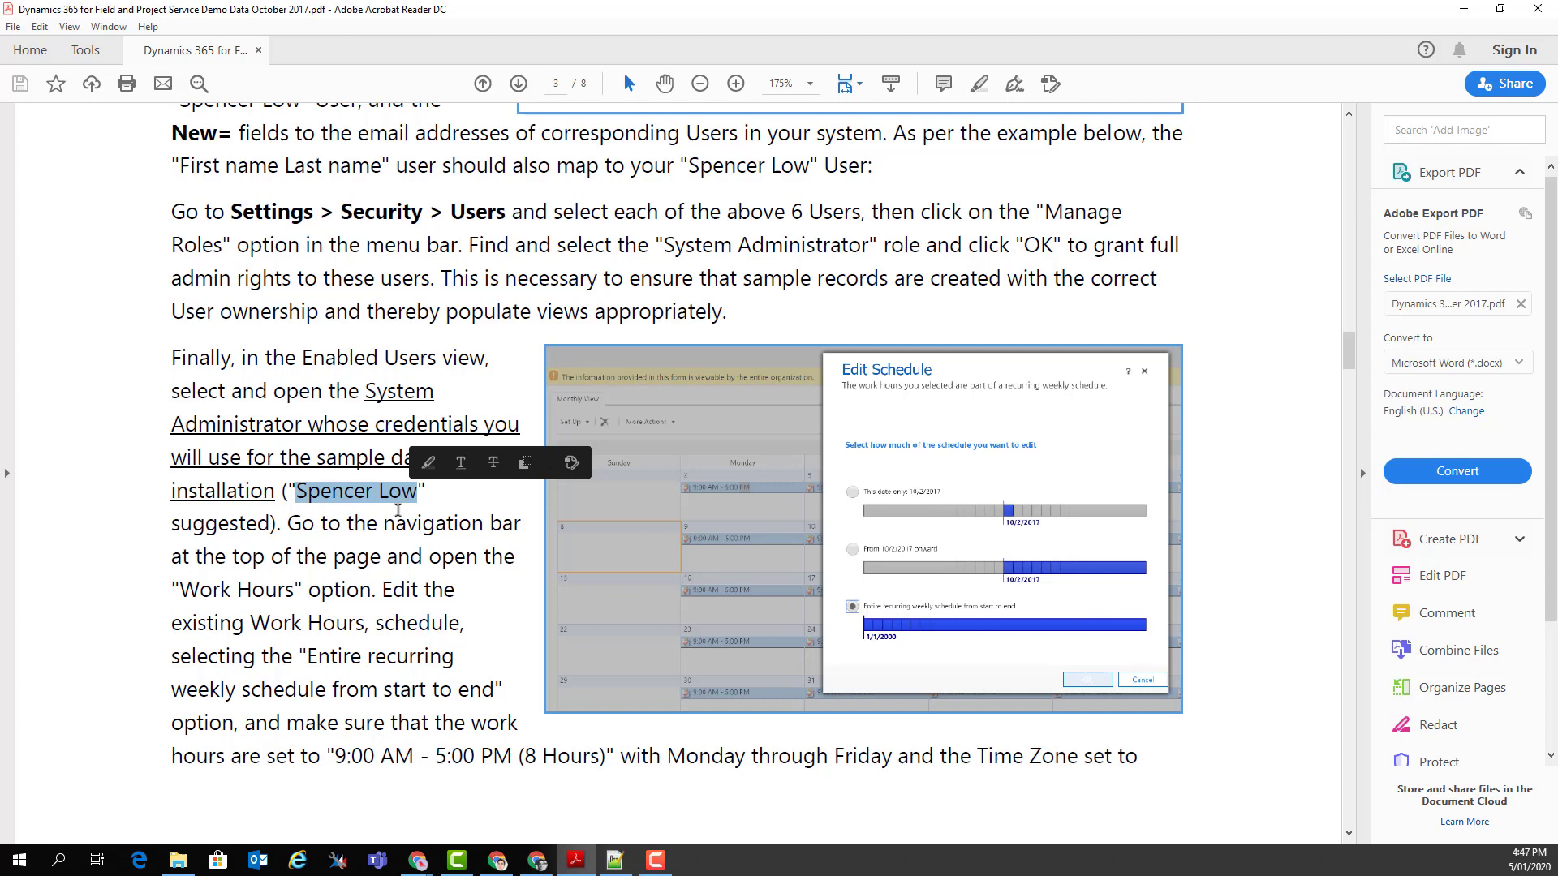
pyautogui.click(338, 590)
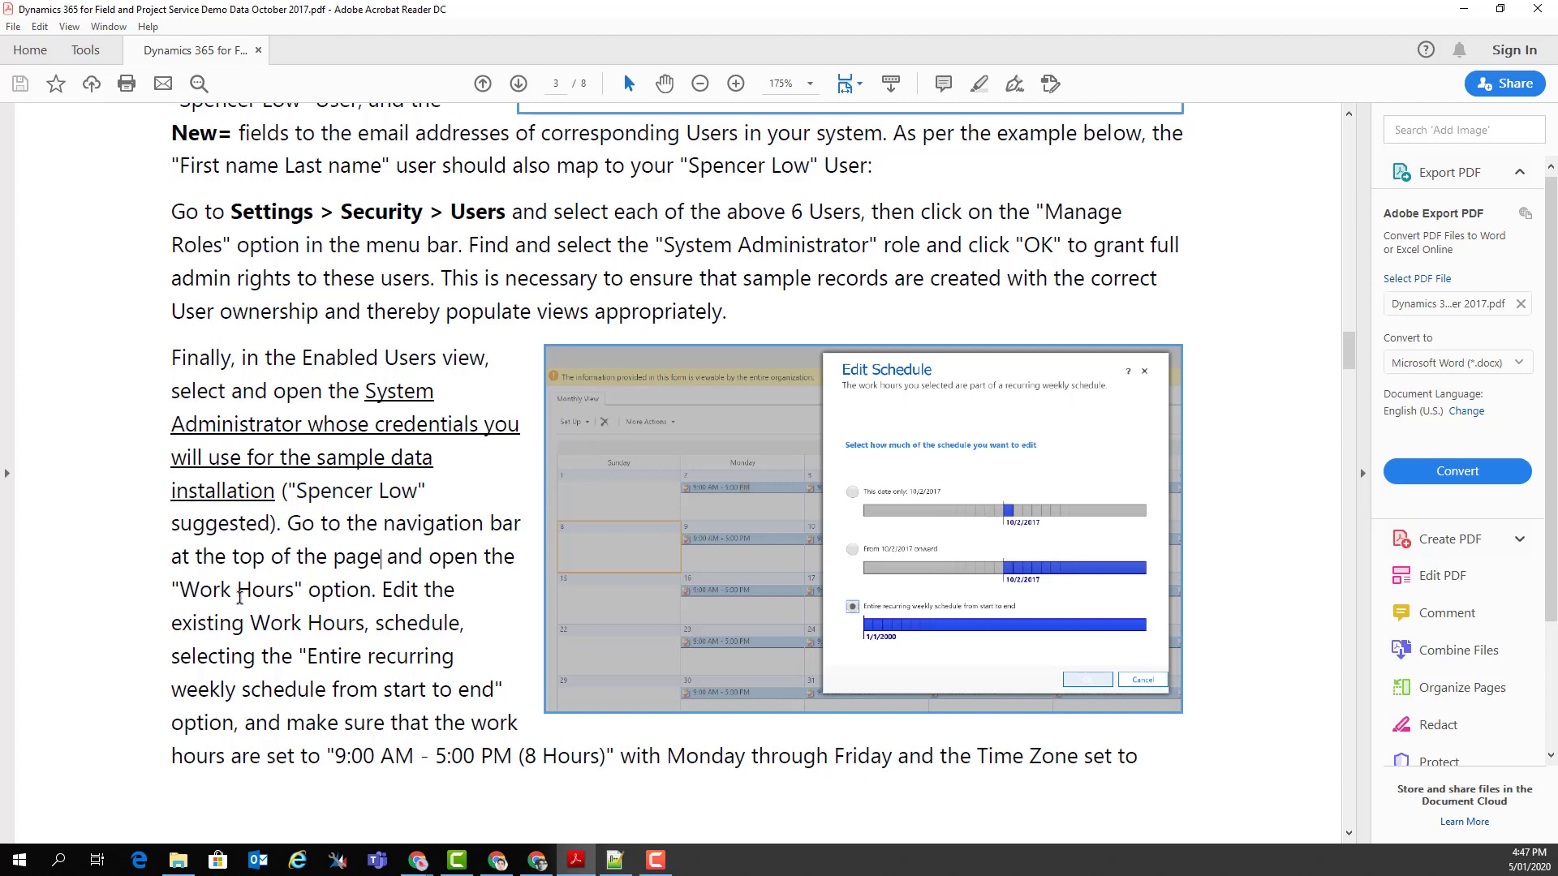
pyautogui.scroll(-3, 258, 596)
pyautogui.scroll(-4, 260, 594)
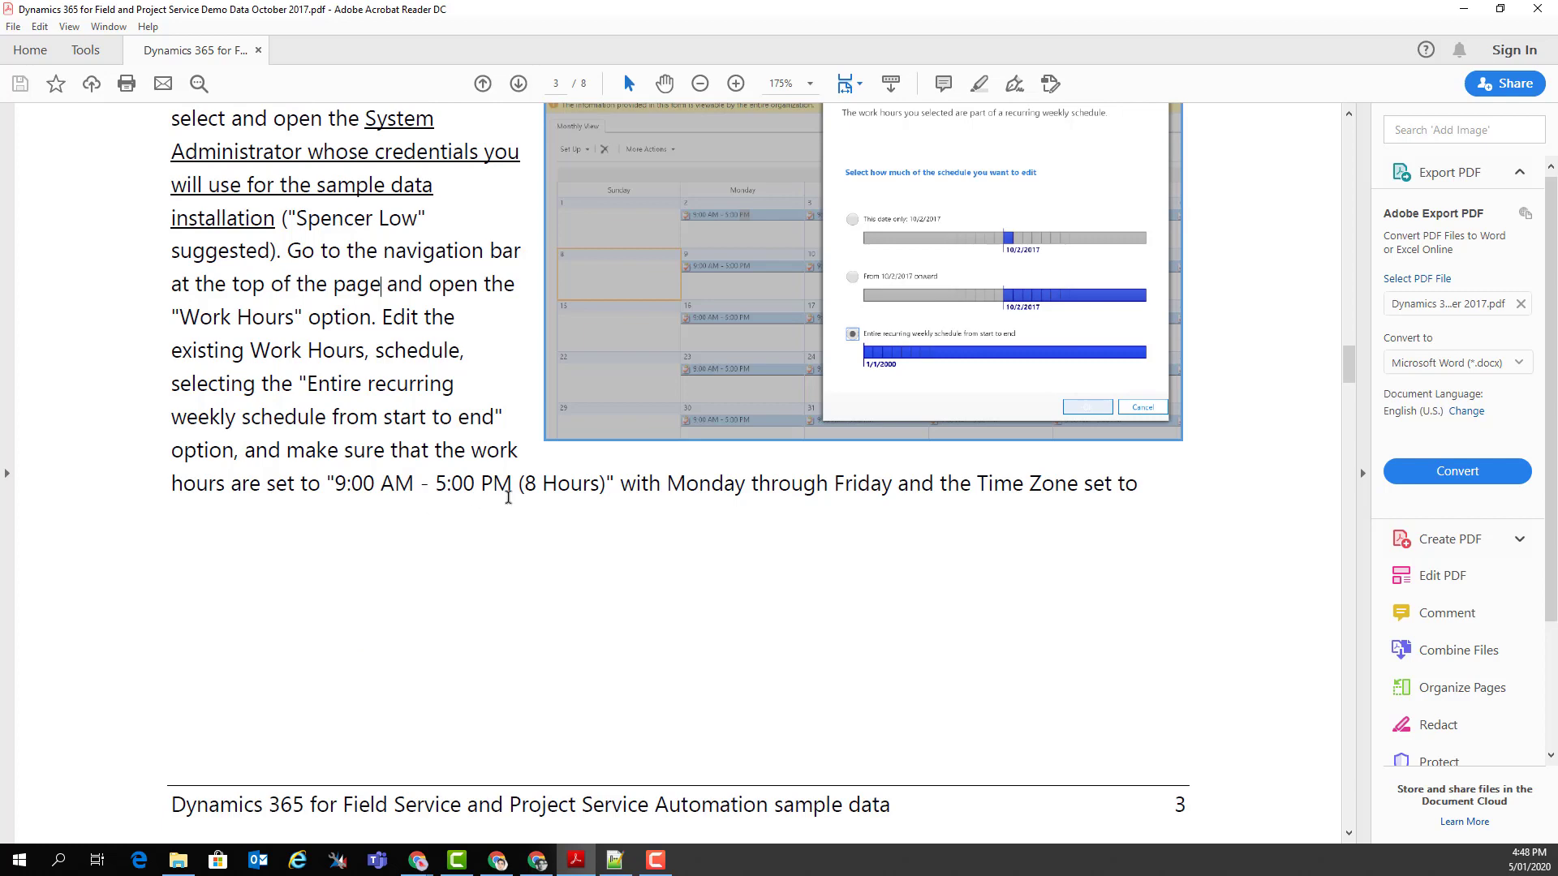
pyautogui.scroll(-15, 492, 527)
pyautogui.scroll(-3, 488, 529)
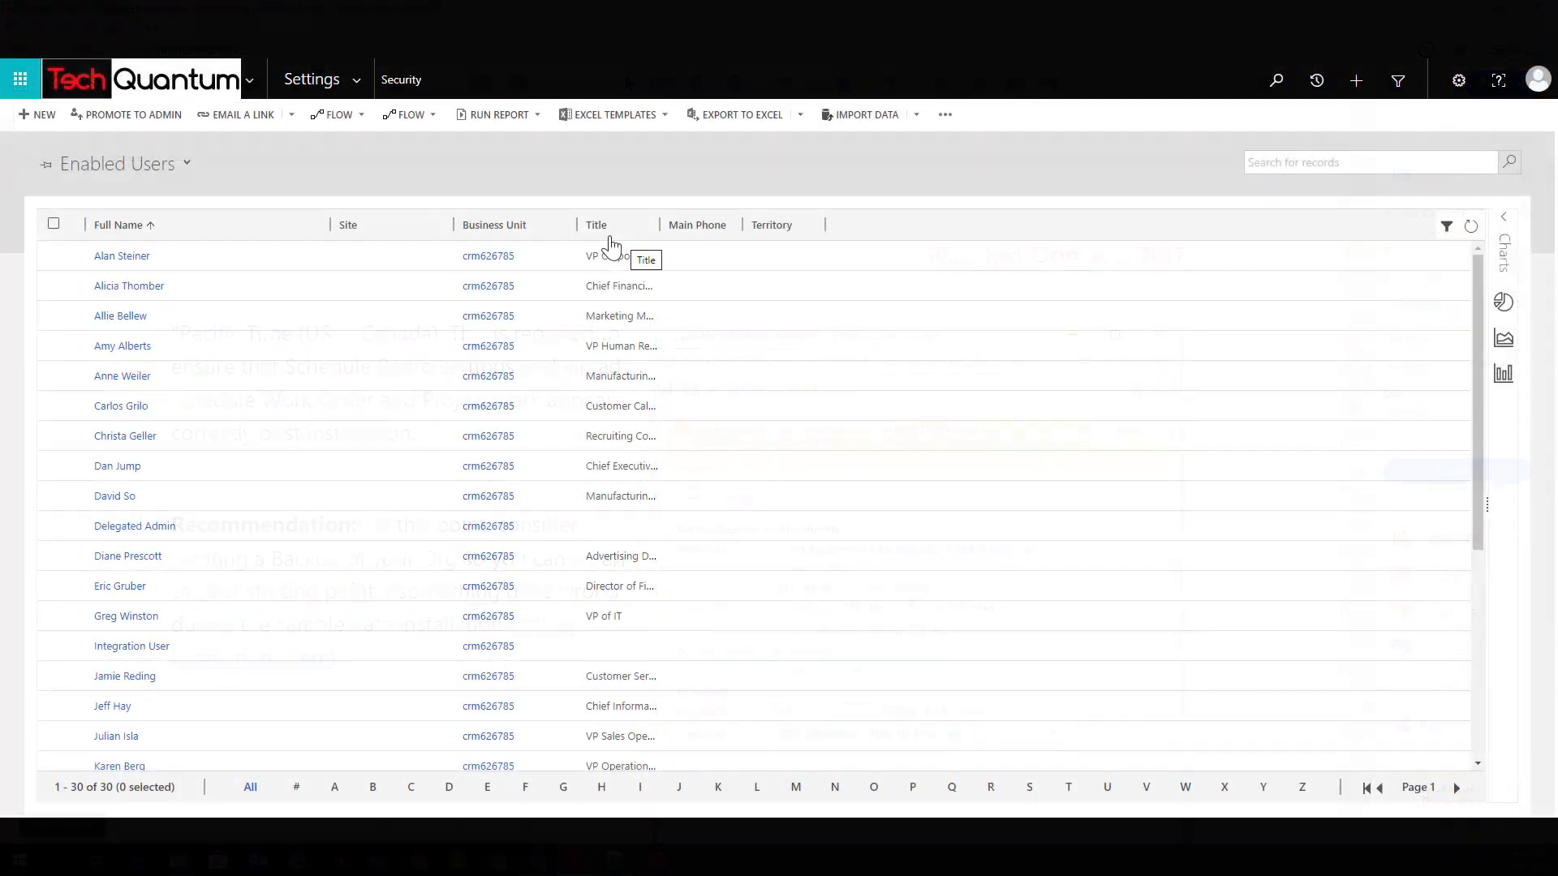
# Find the admin user among the enabled users and open their Work Hours calendar.
pyautogui.click(1322, 162)
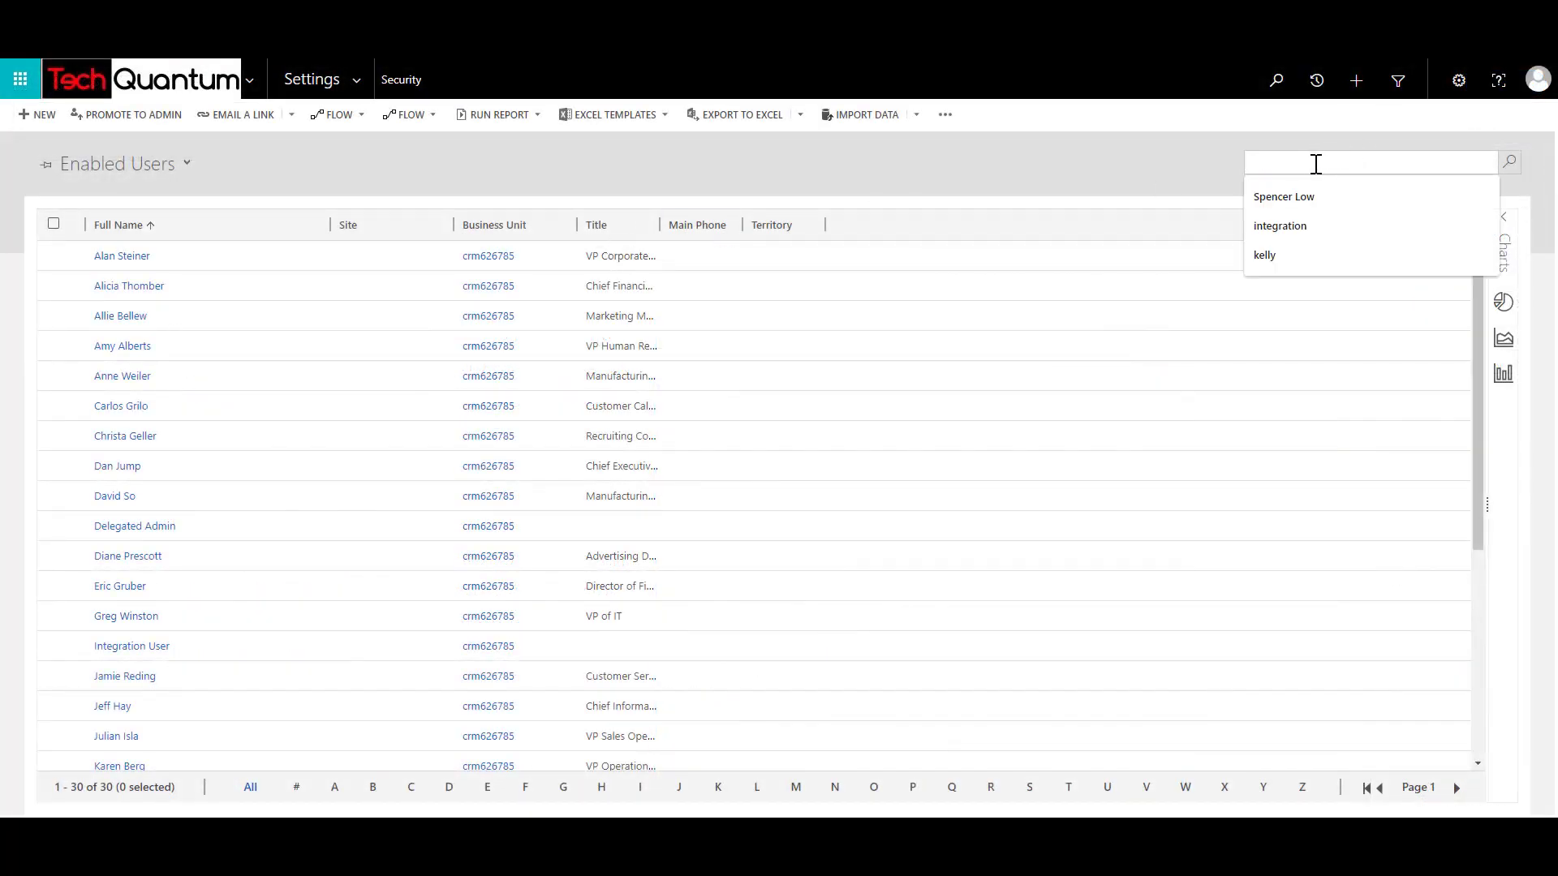
pyautogui.click(1290, 196)
pyautogui.click(1507, 162)
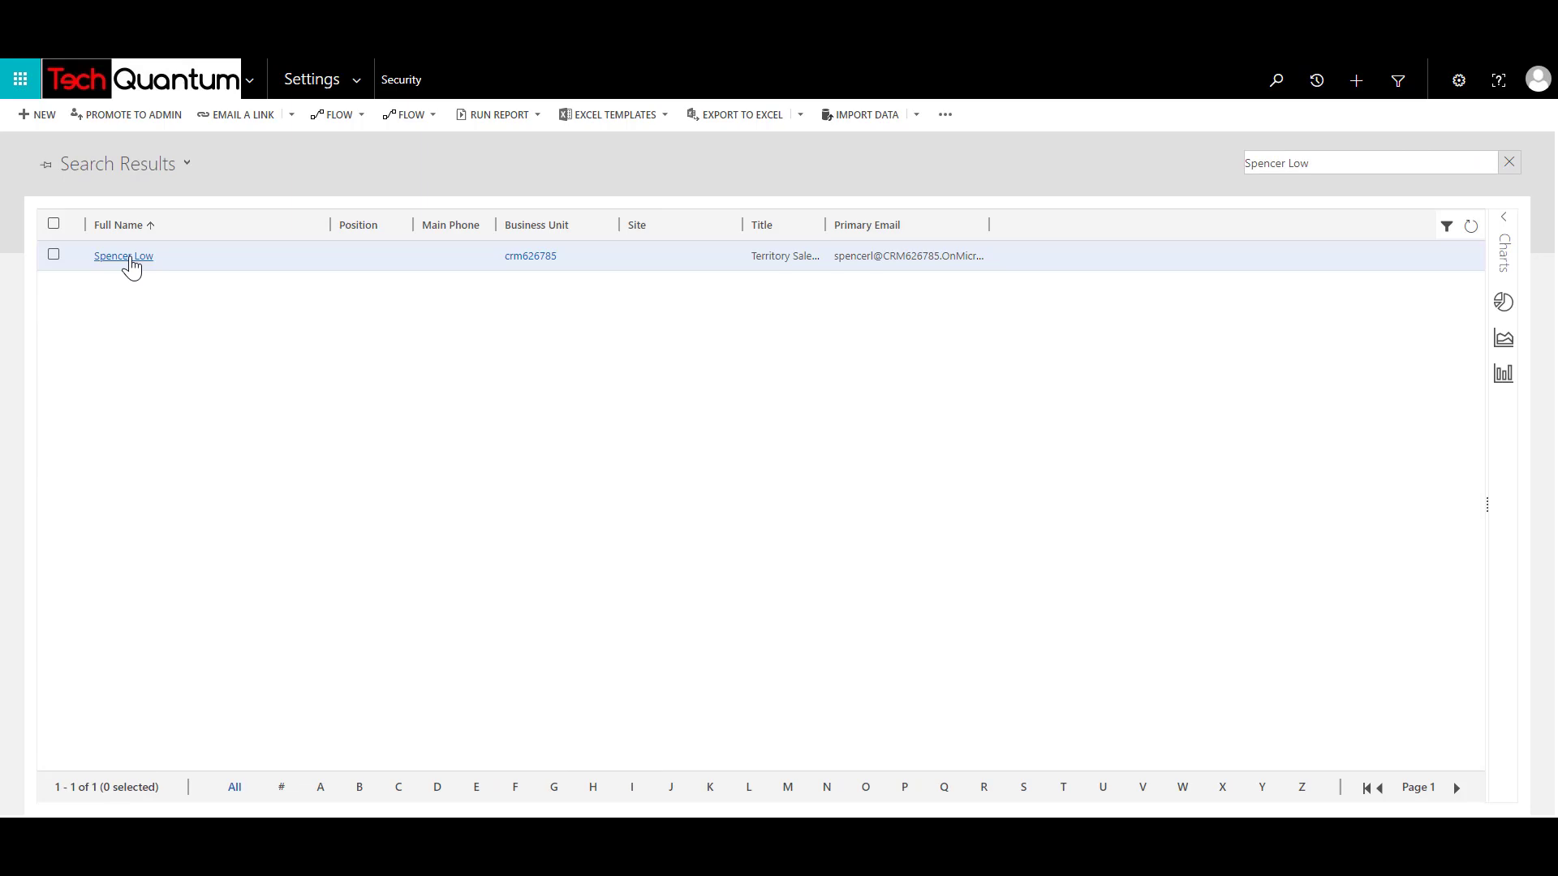
pyautogui.click(128, 257)
pyautogui.click(512, 81)
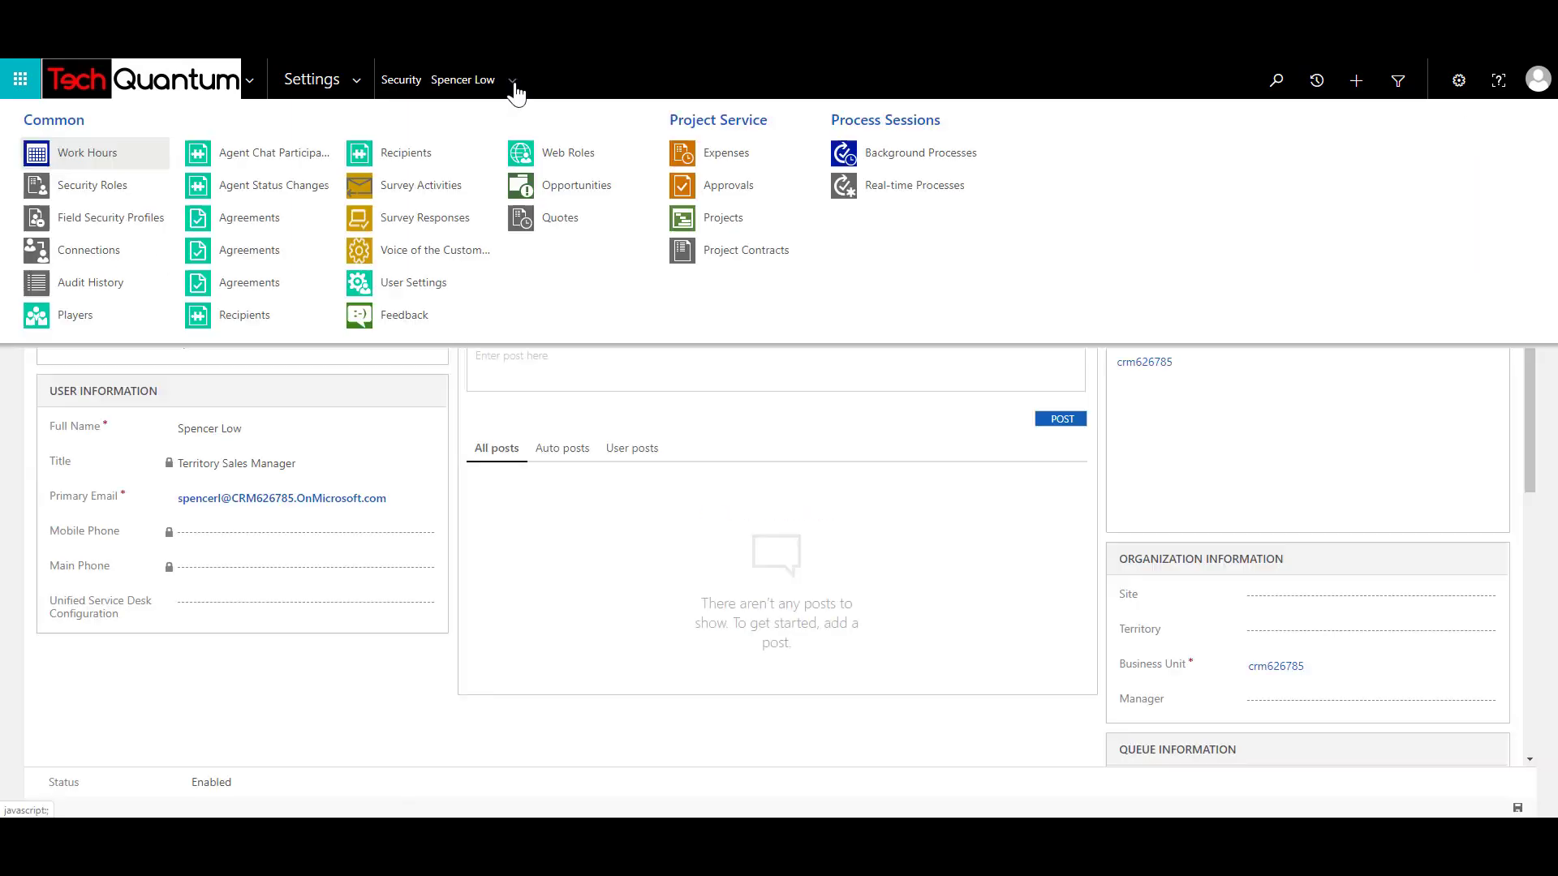
pyautogui.click(100, 152)
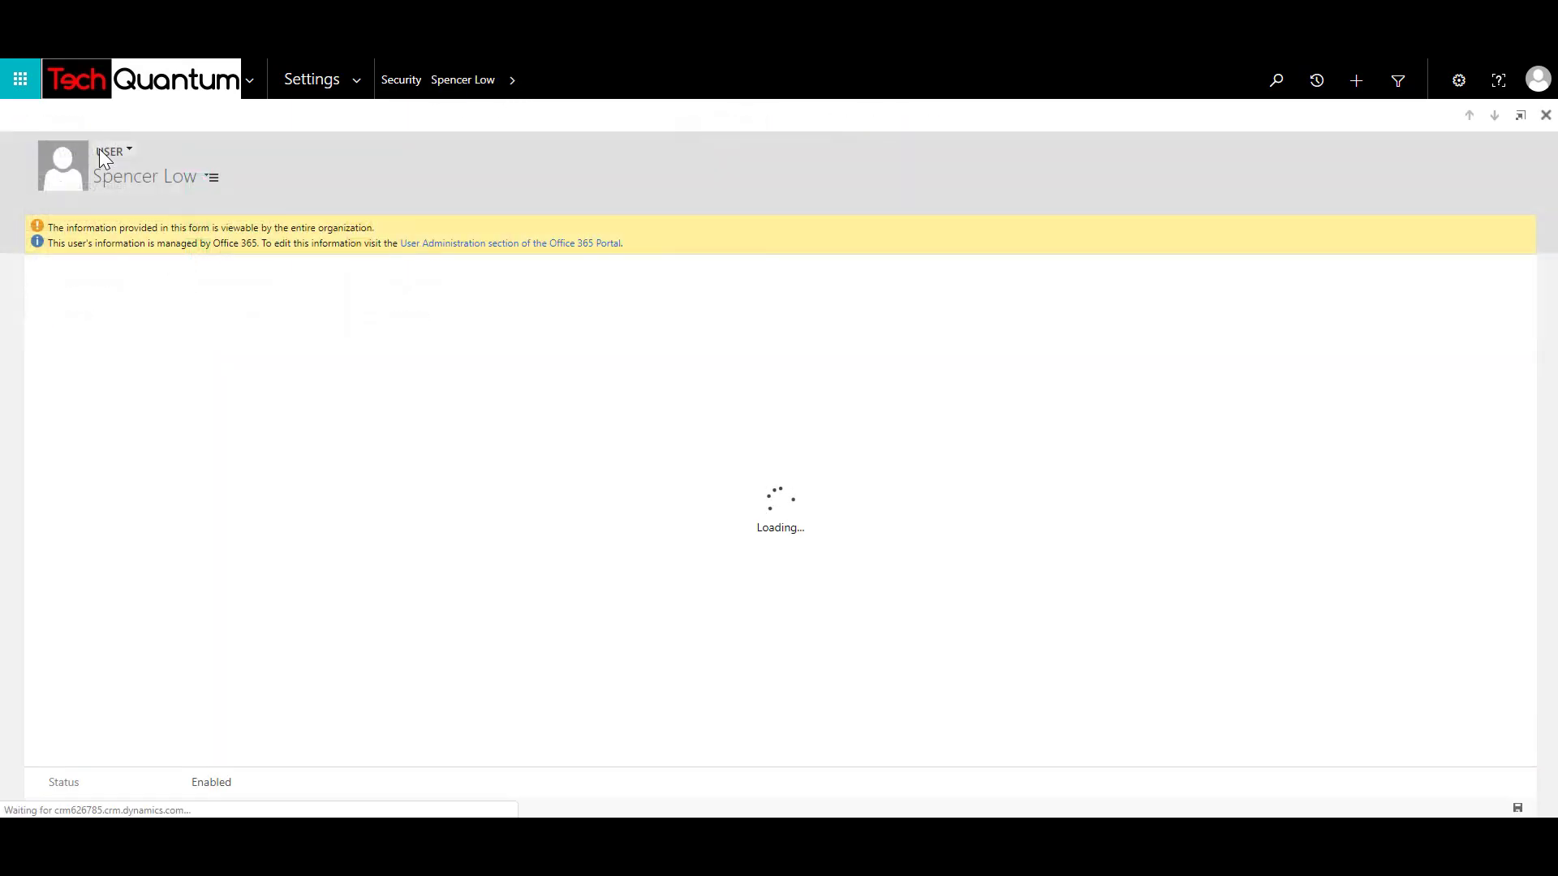
# Create a weekly 9:00 AM–5:00 PM schedule without Saturday and Sunday in Pacific Time (US & Canada), then save.
pyautogui.click(80, 302)
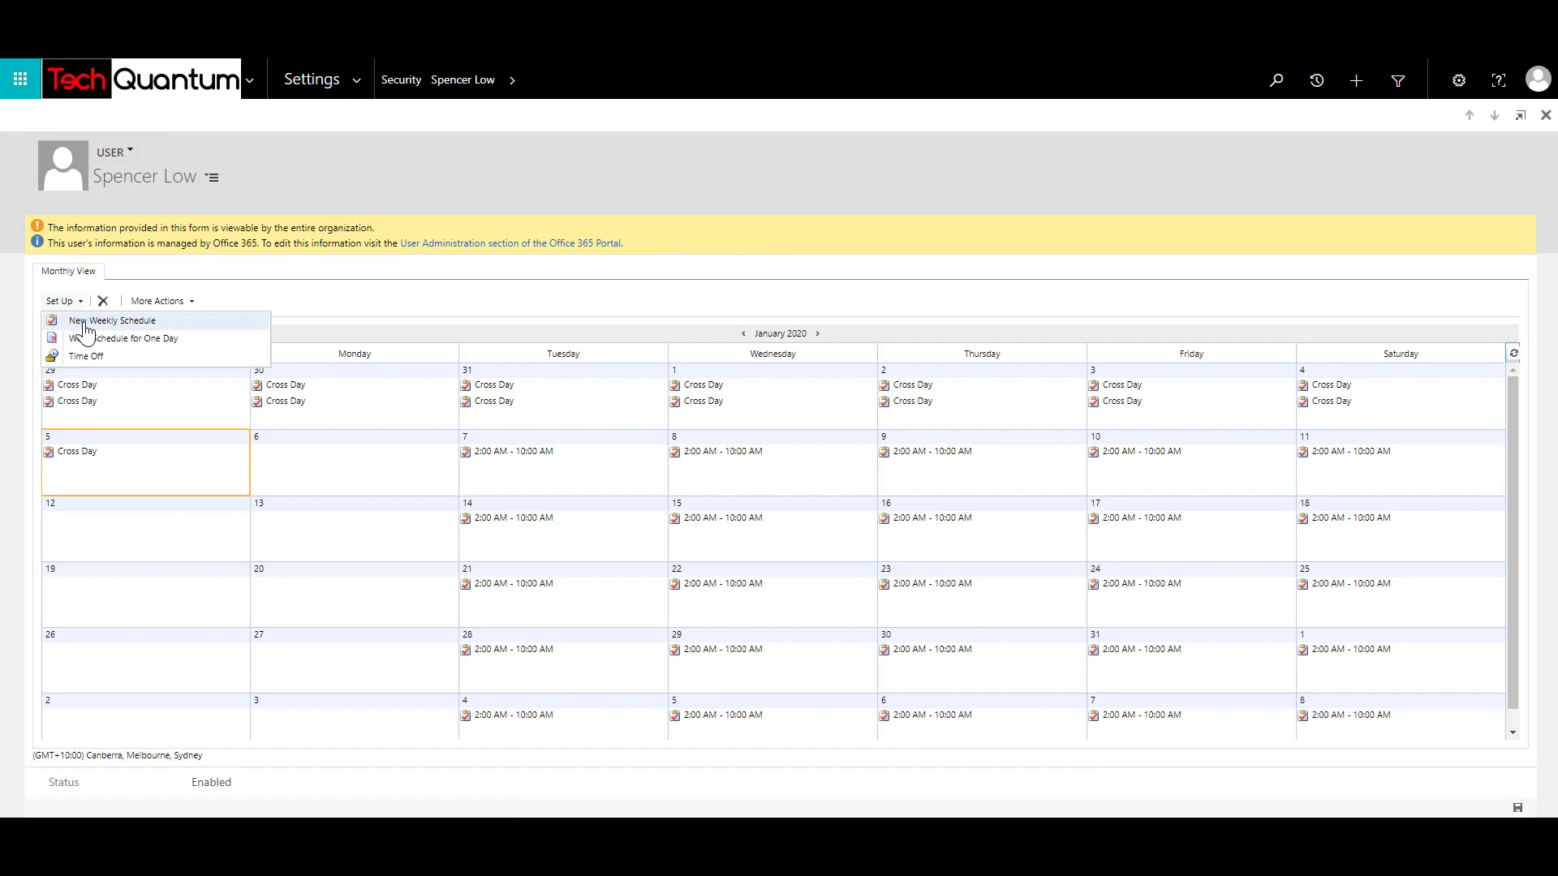
pyautogui.click(91, 323)
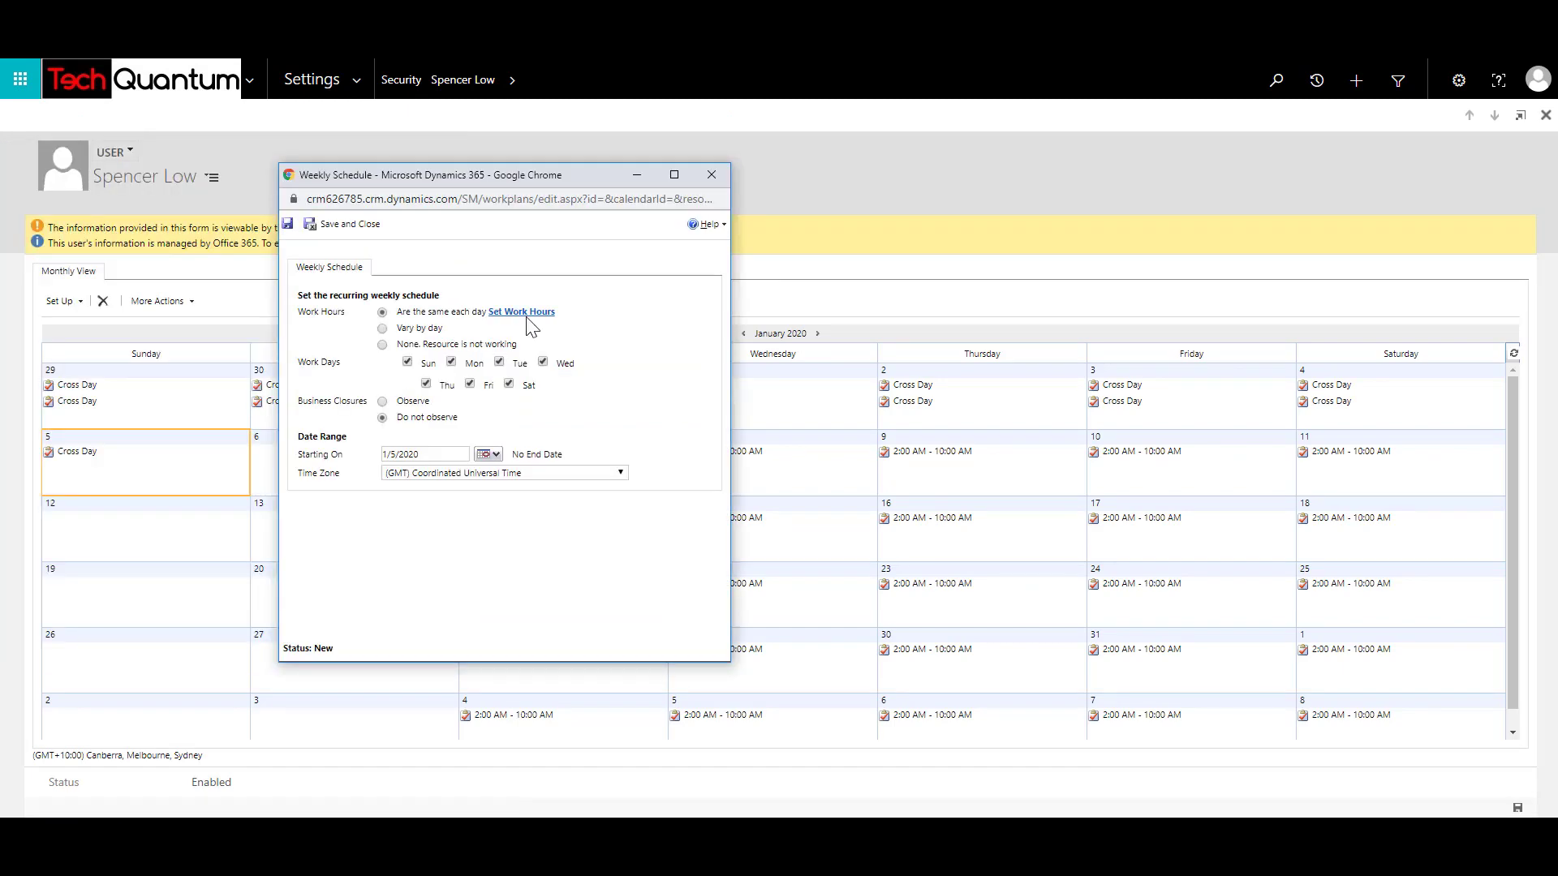
pyautogui.click(532, 321)
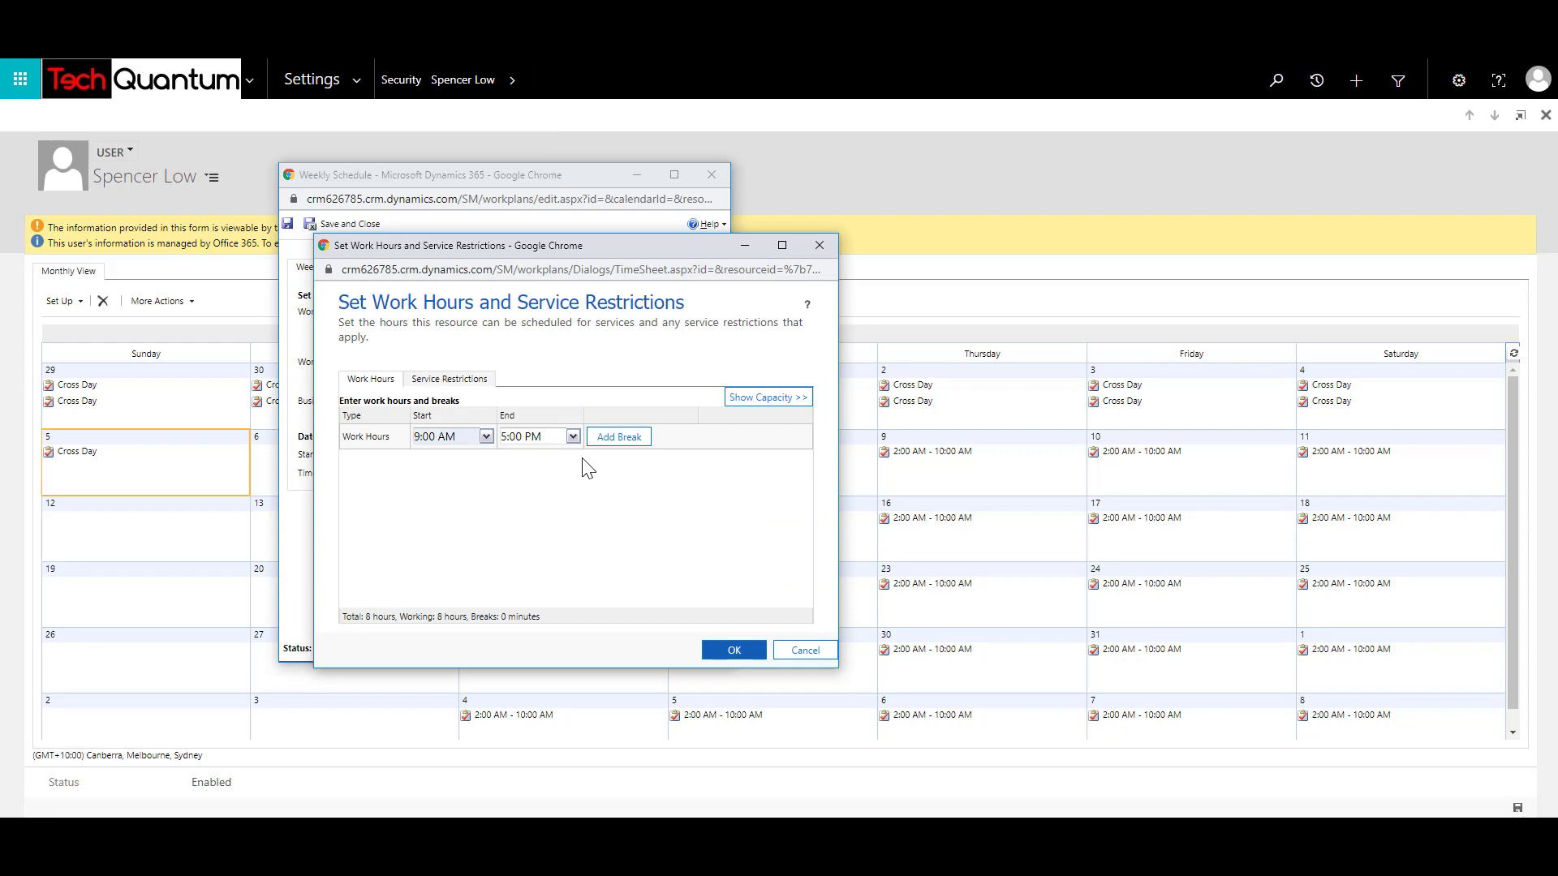
pyautogui.click(734, 650)
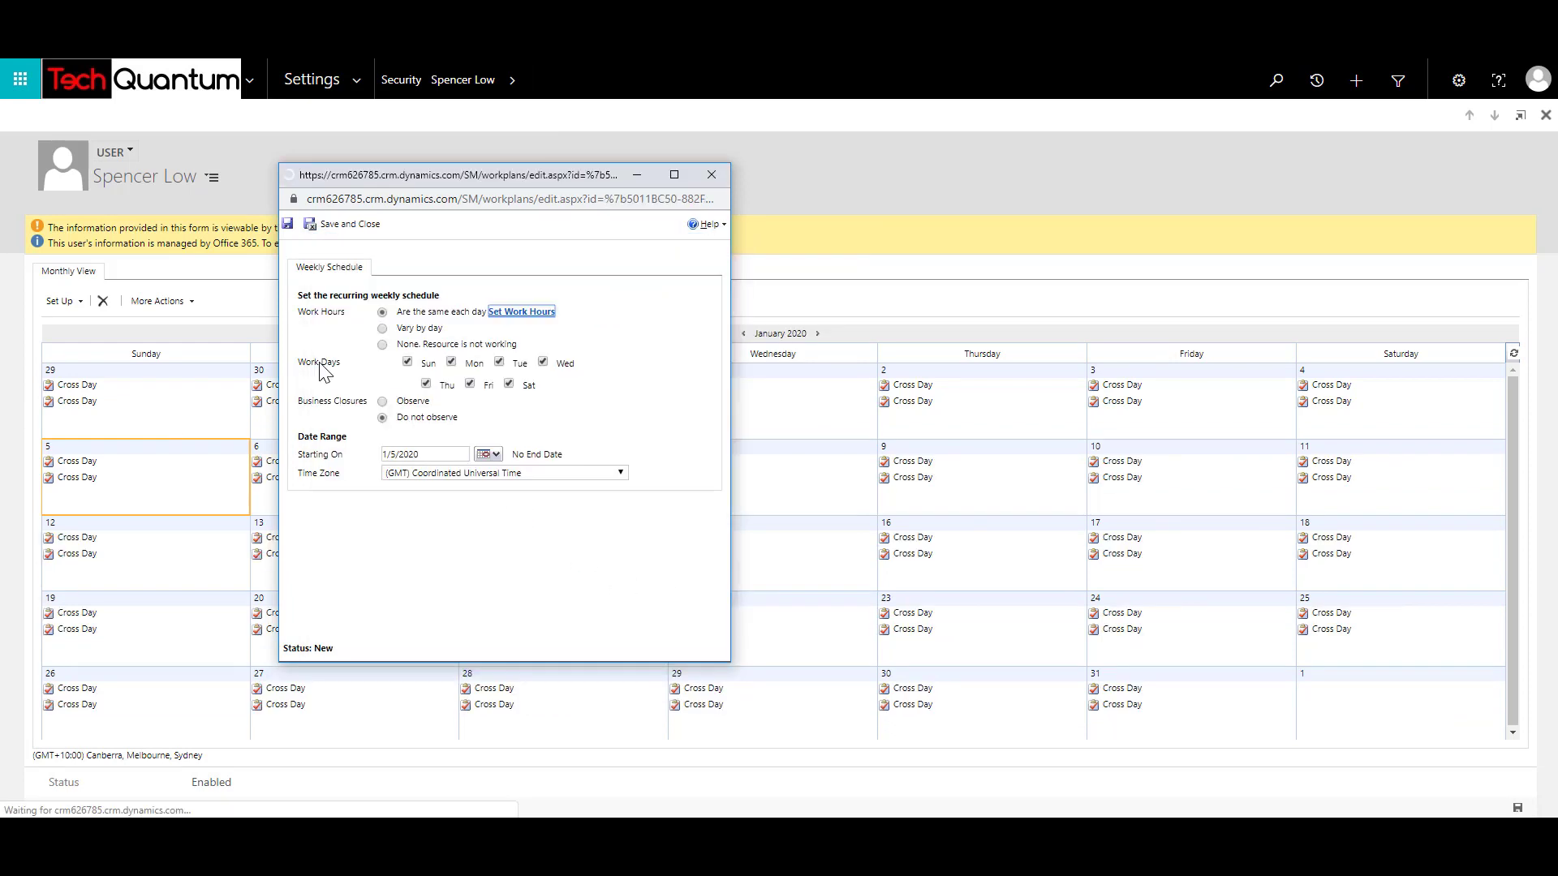
pyautogui.click(408, 413)
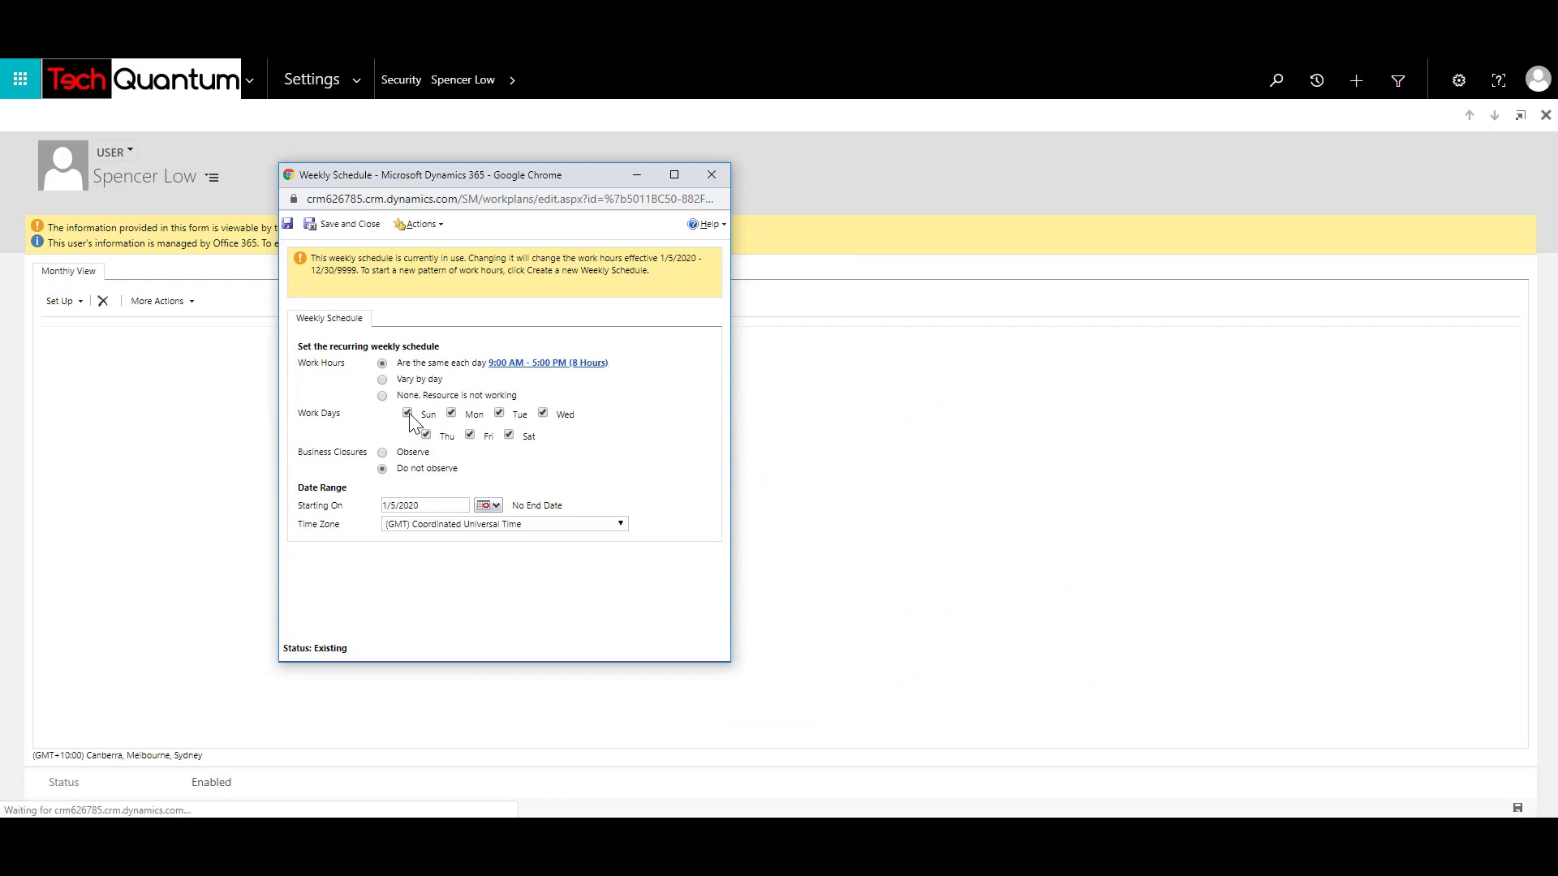
pyautogui.click(519, 435)
pyautogui.click(547, 523)
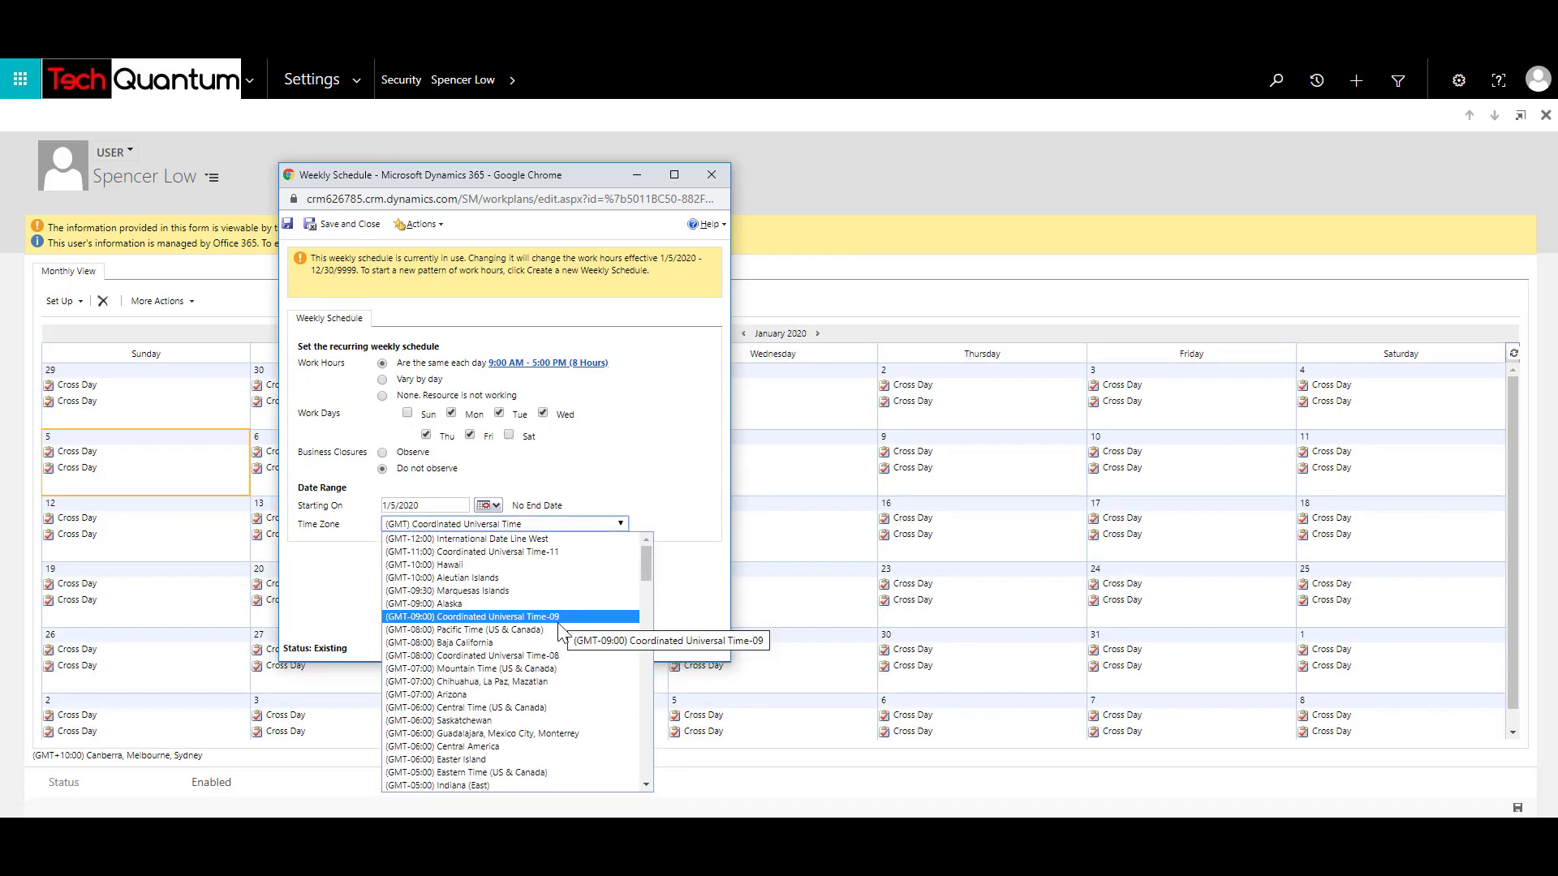
pyautogui.click(557, 630)
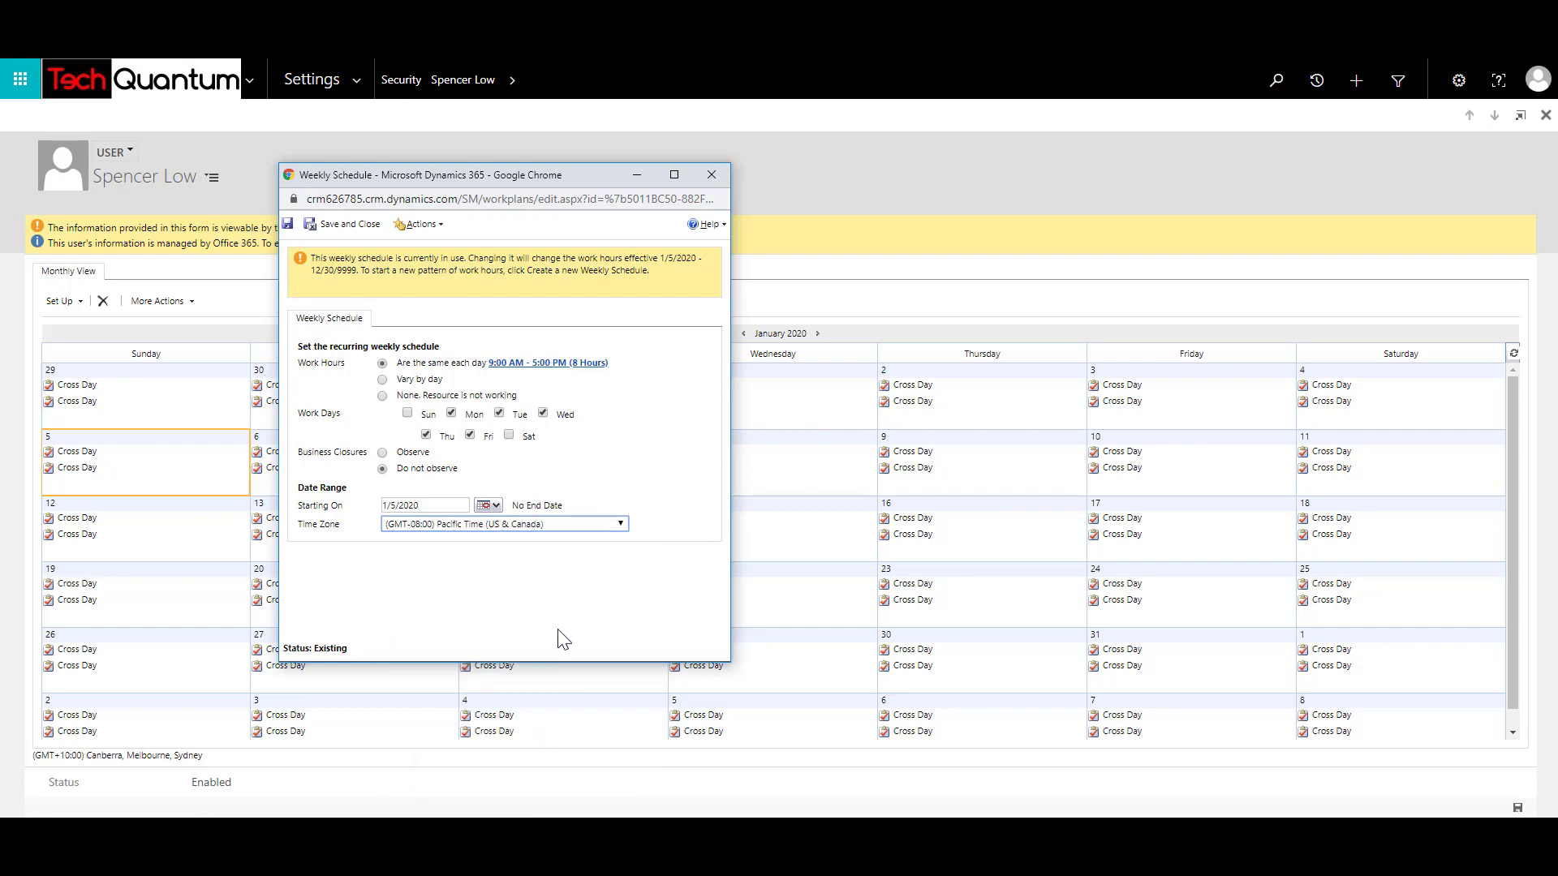
pyautogui.click(343, 225)
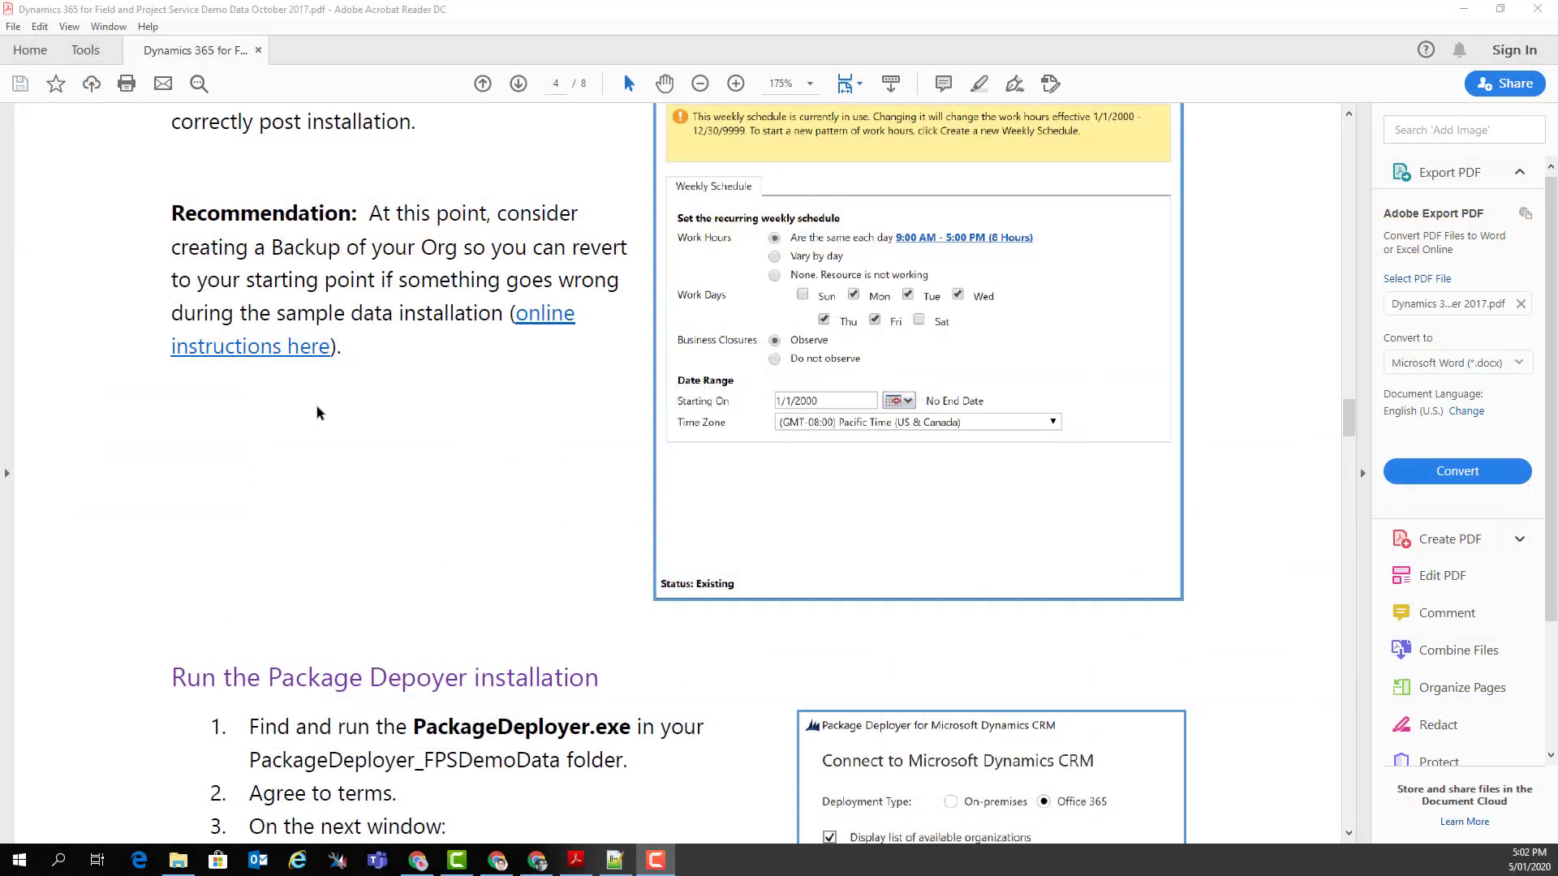
# Scroll the PDF guide down to the 'Run the Package Deployer installation' section.
pyautogui.scroll(-5, 319, 403)
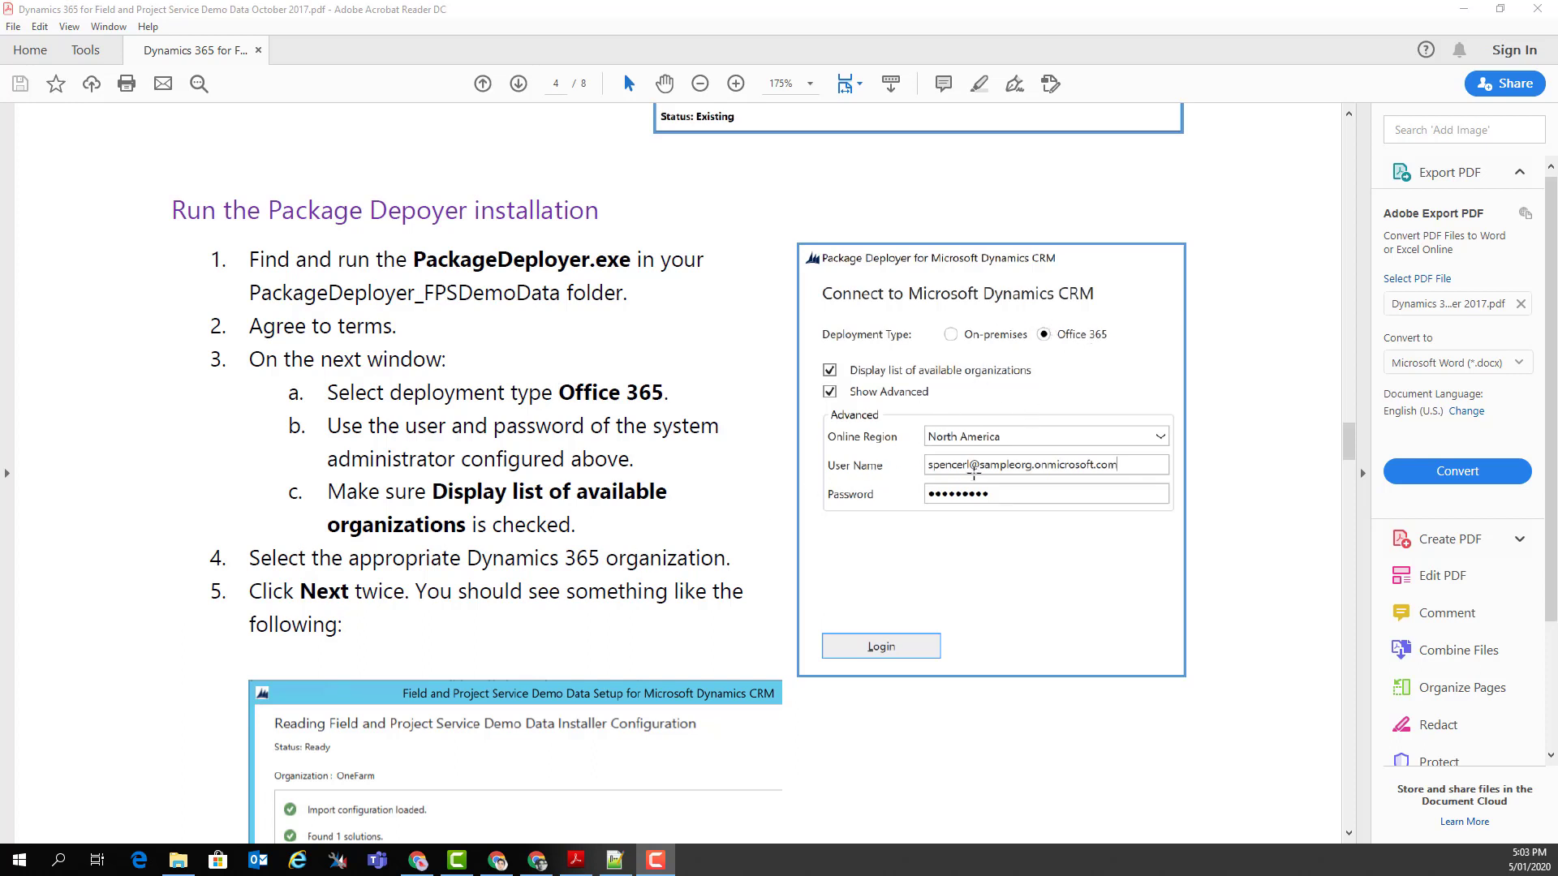
pyautogui.scroll(-2, 596, 504)
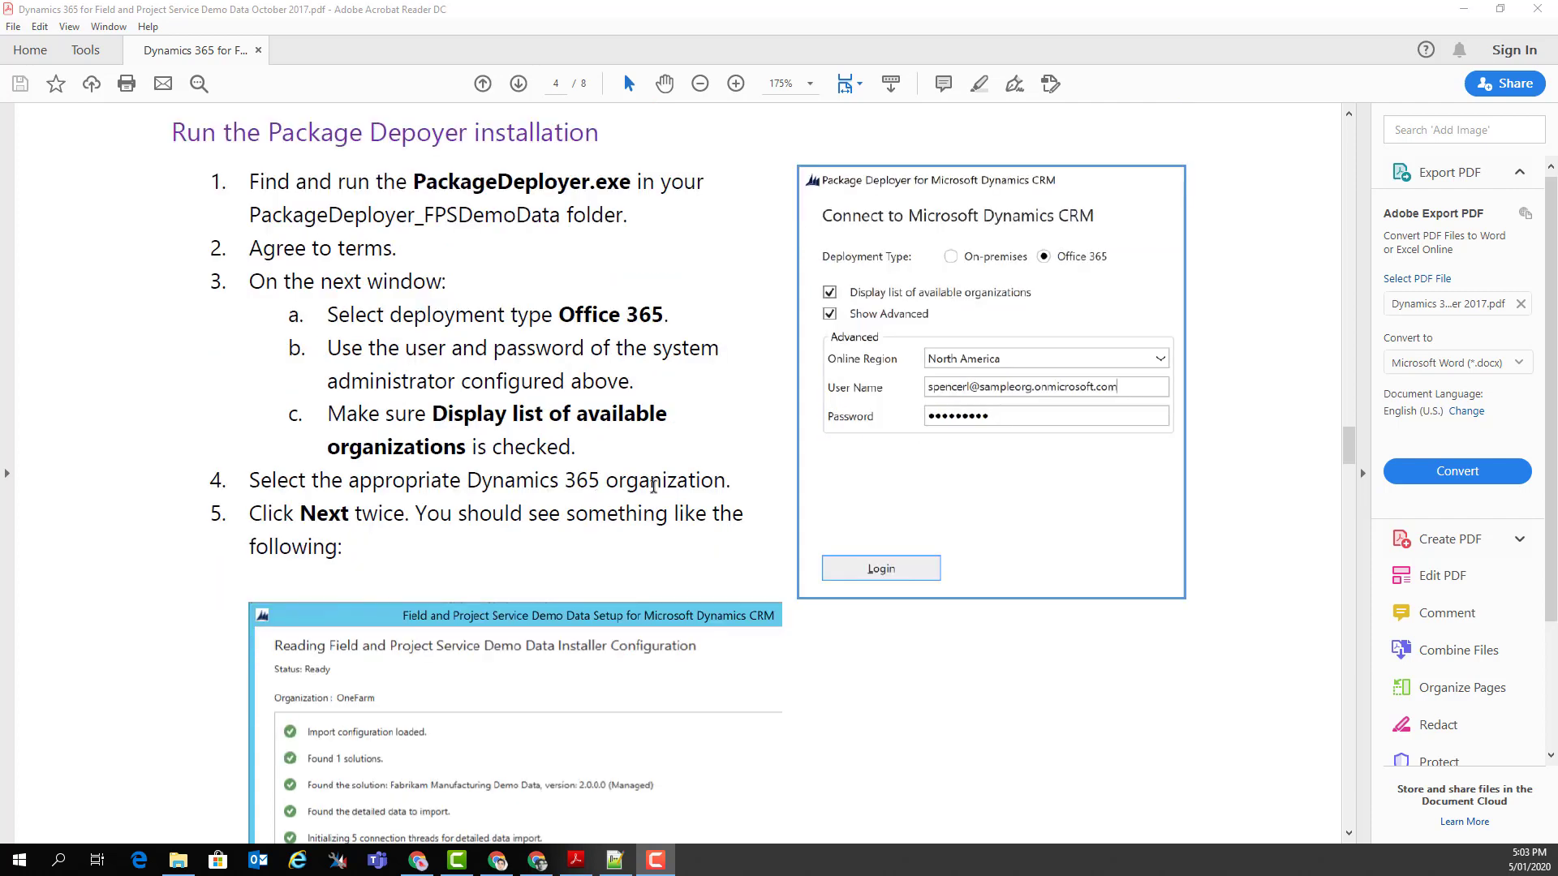
pyautogui.scroll(-6, 653, 485)
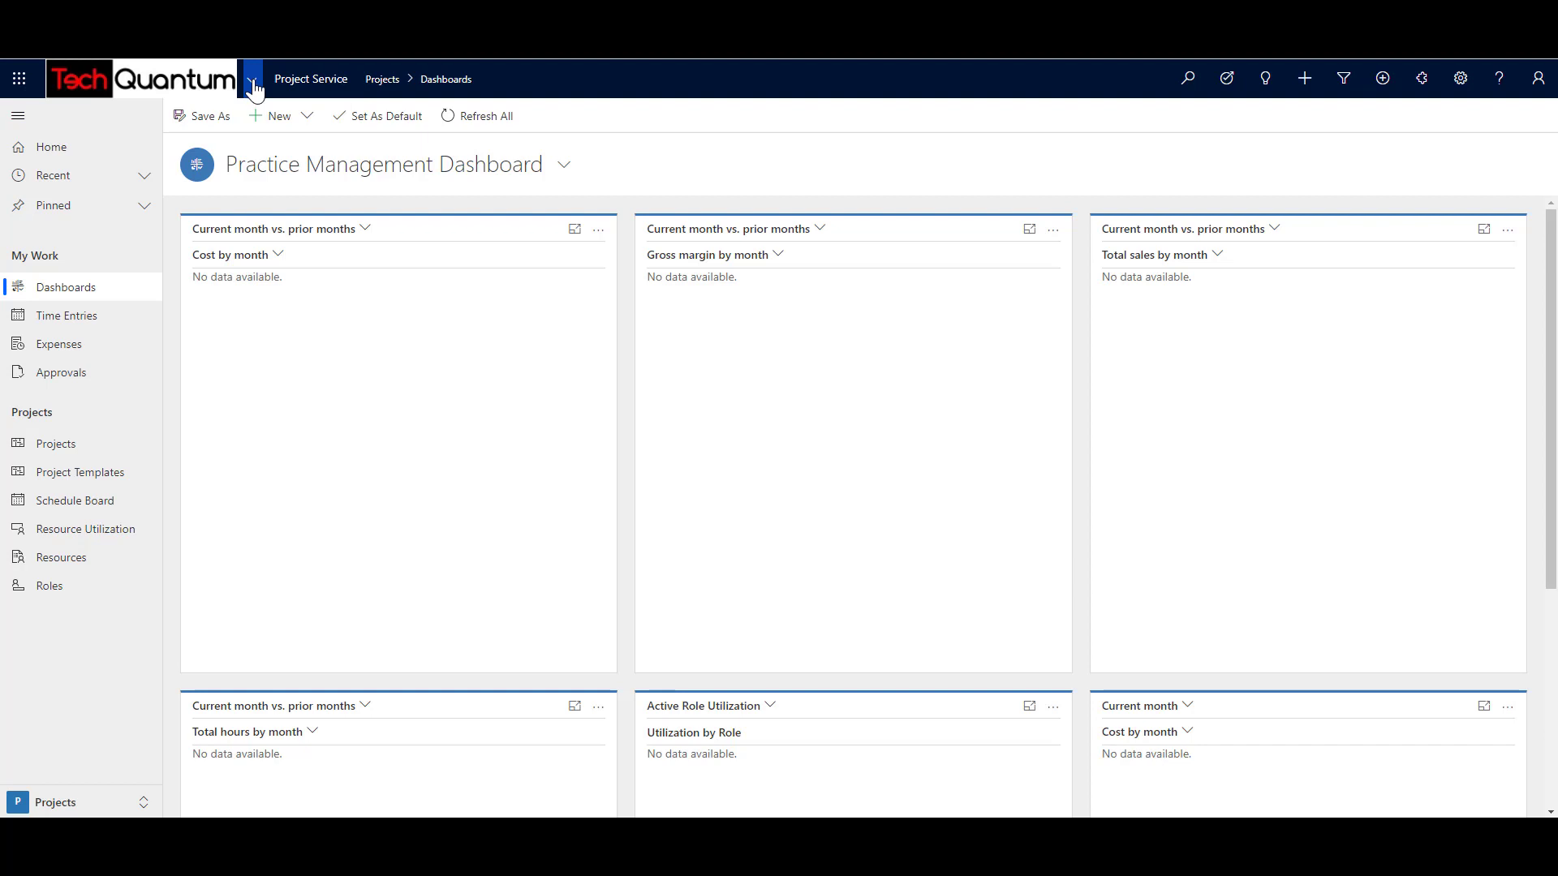
# Switch to the Settings area, list the Organizational Units, and open Fabrikam France.
pyautogui.click(253, 81)
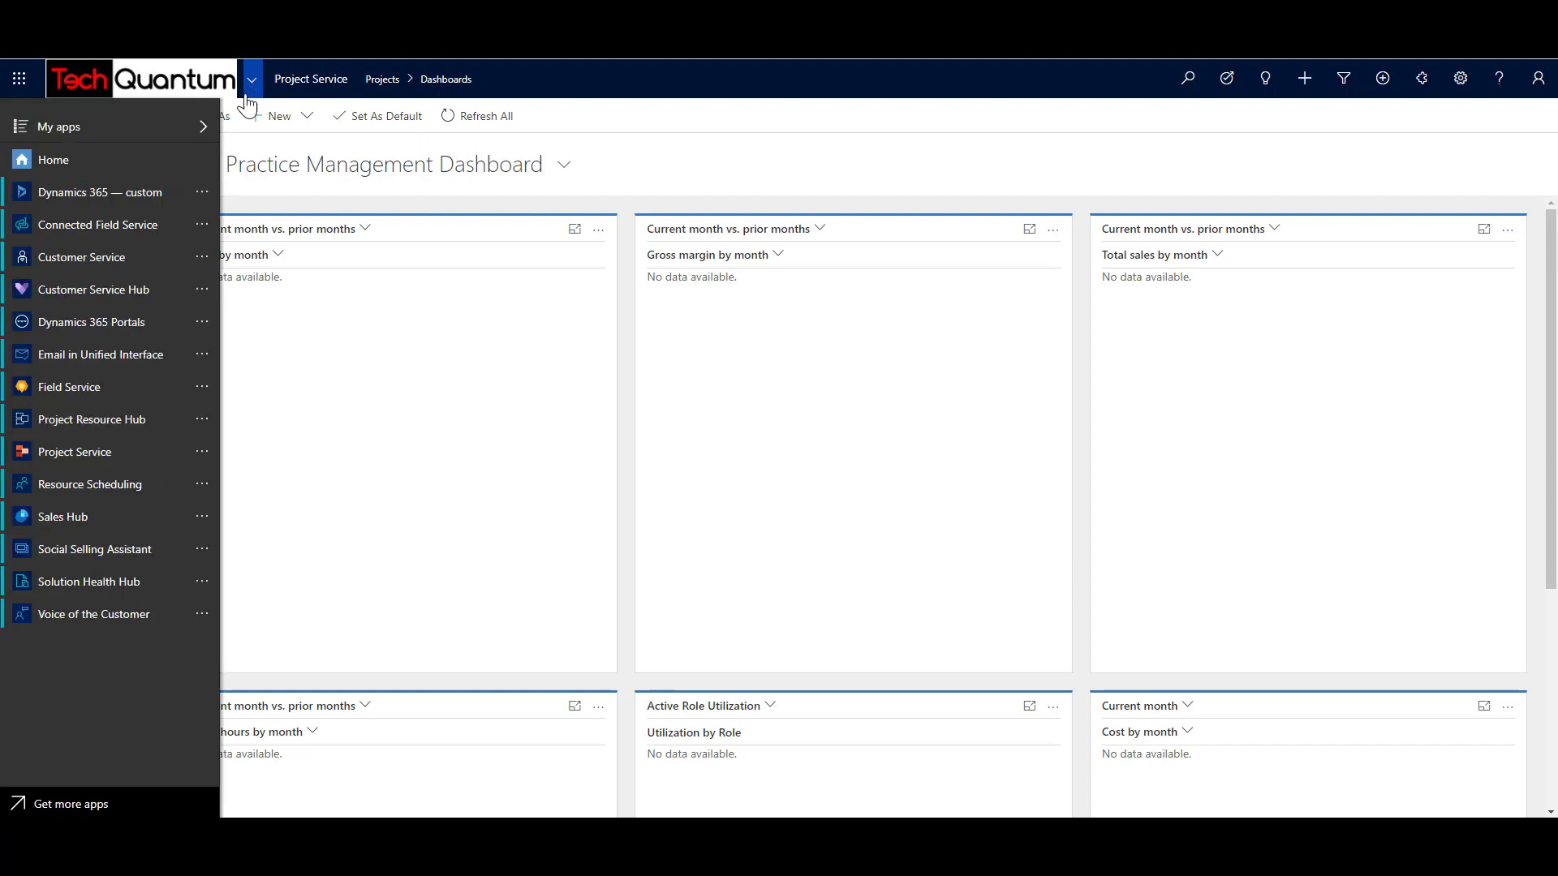
pyautogui.click(453, 208)
pyautogui.click(81, 806)
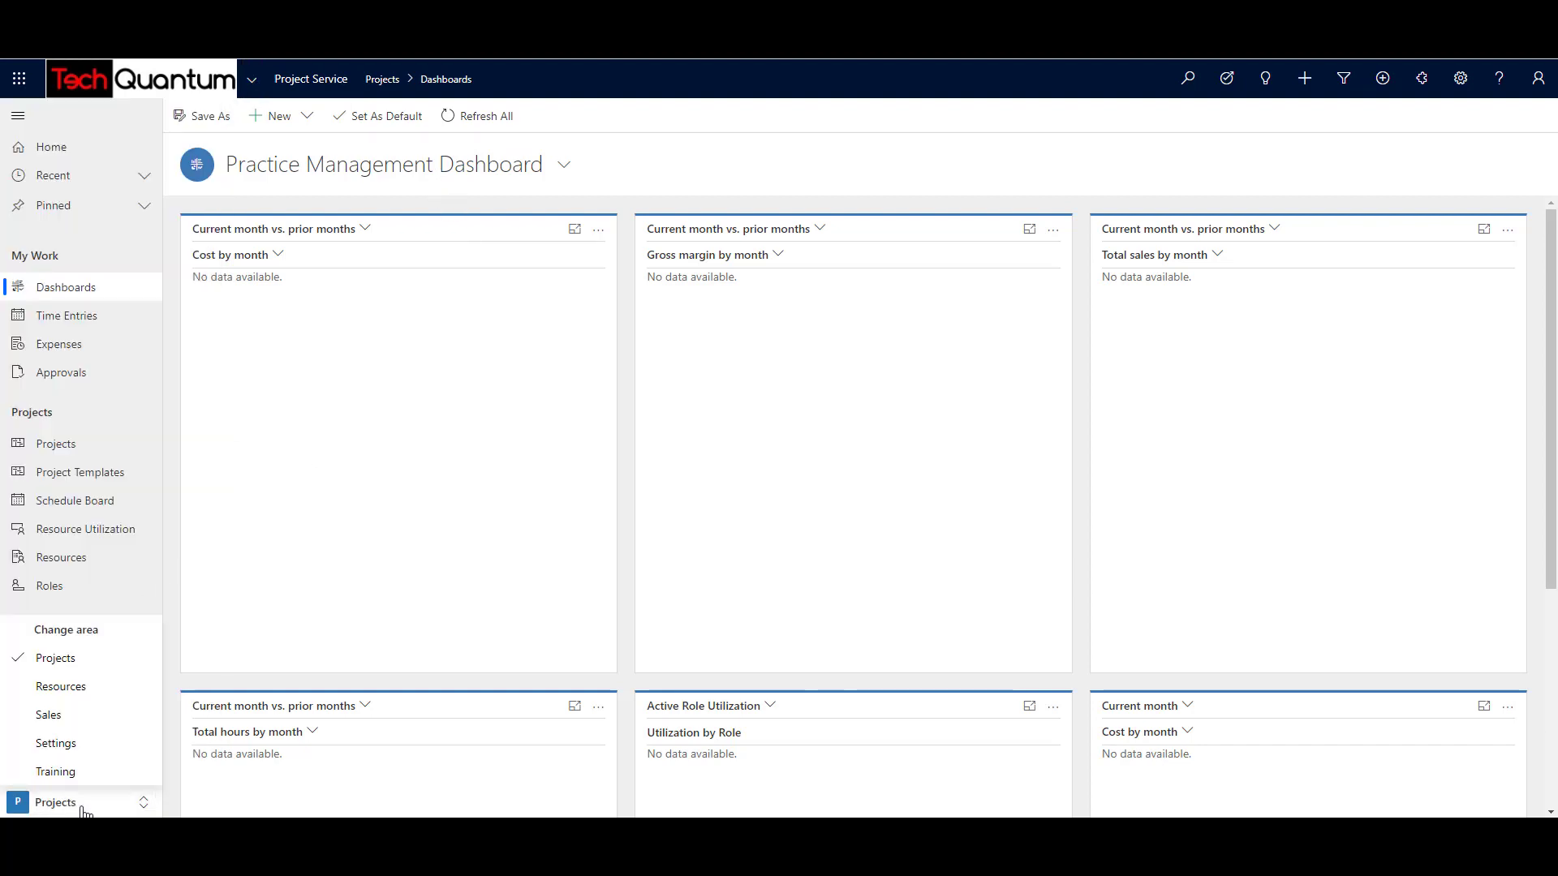
pyautogui.click(81, 743)
pyautogui.click(70, 322)
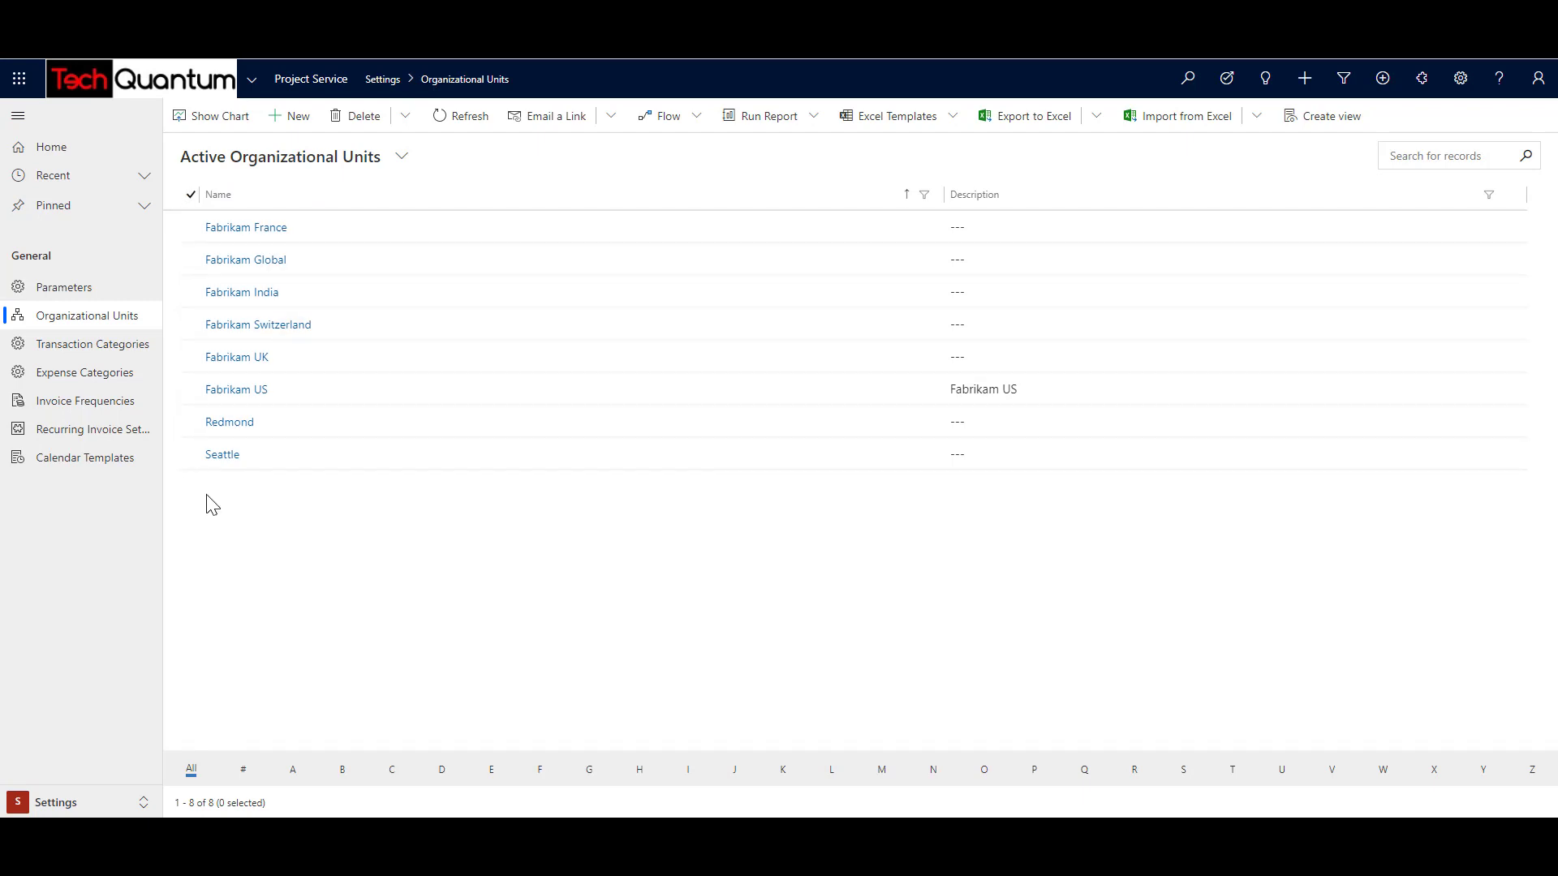
pyautogui.click(262, 229)
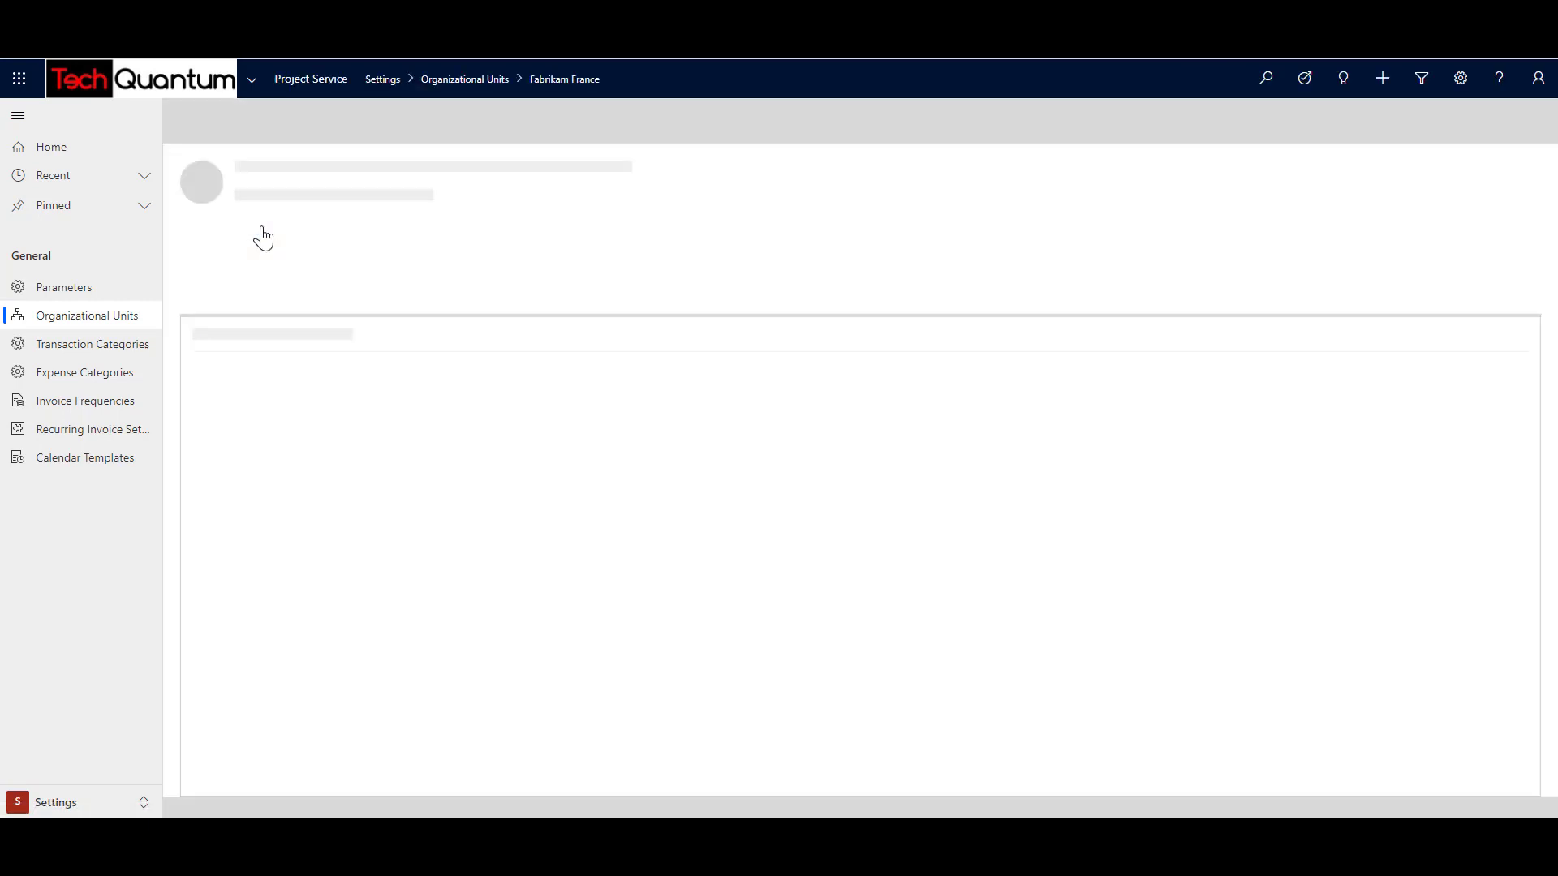